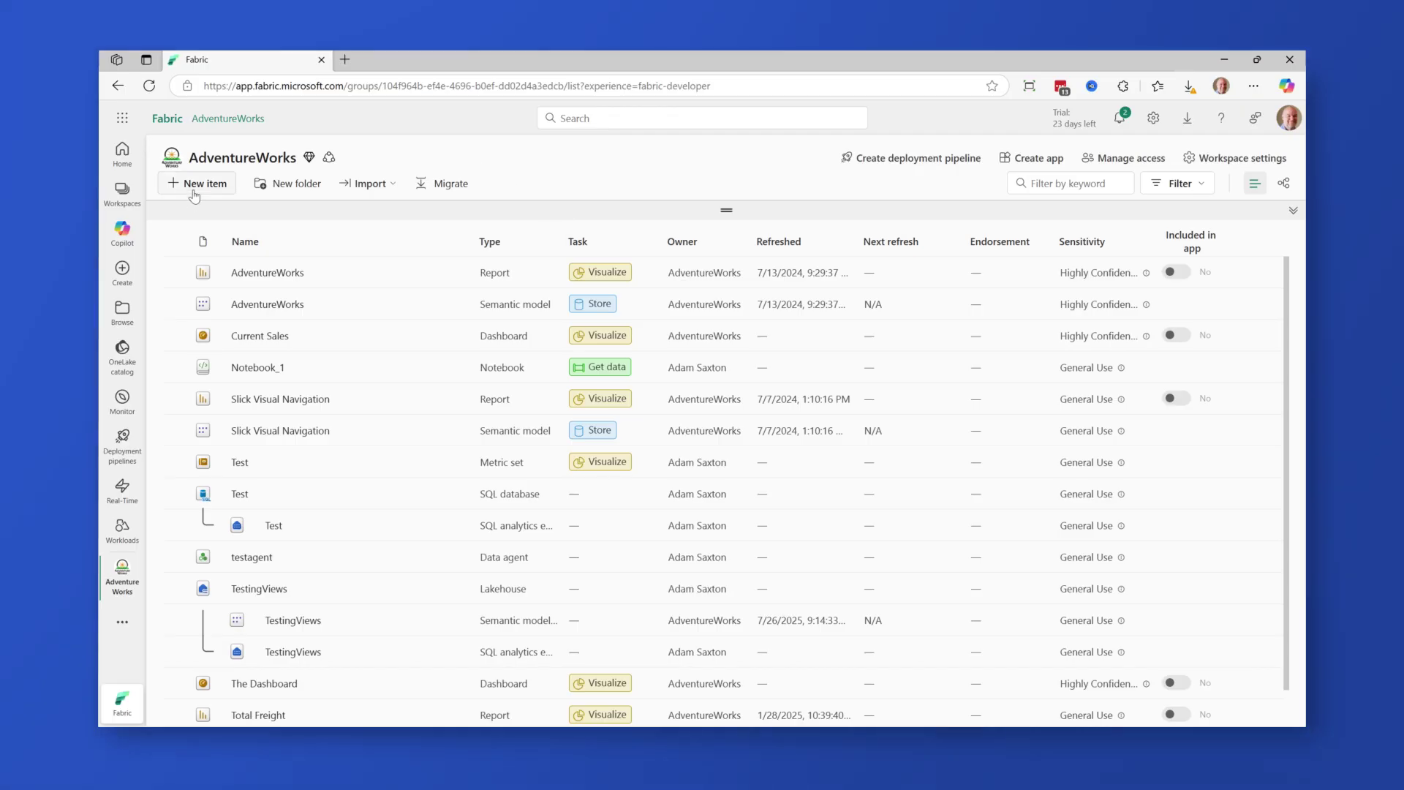
Let the Refresh dialog sync the query schemas before reopening the Customer query
{"action": "left_click", "coordinate": [194, 187]}
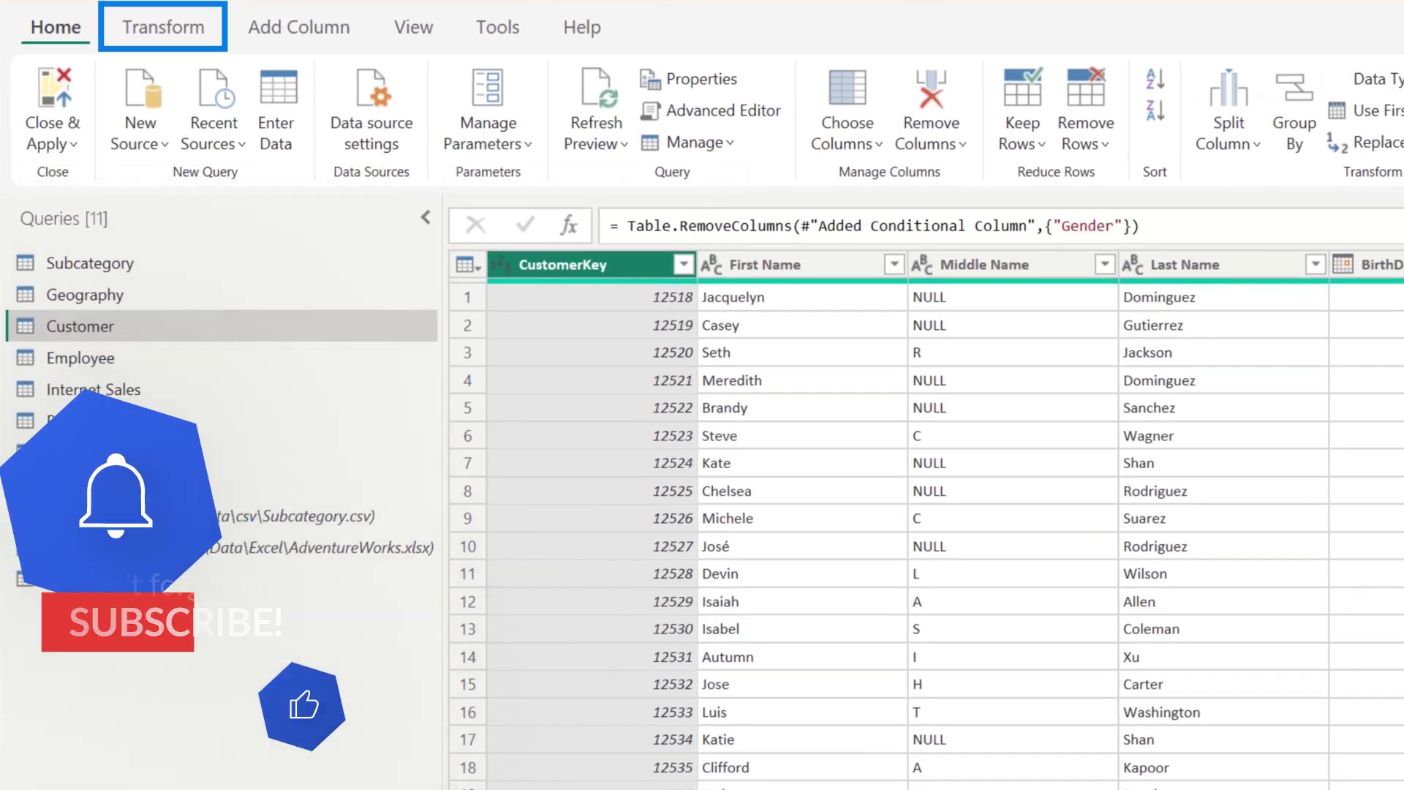
{"action": "left_click", "coordinate": [164, 24]}
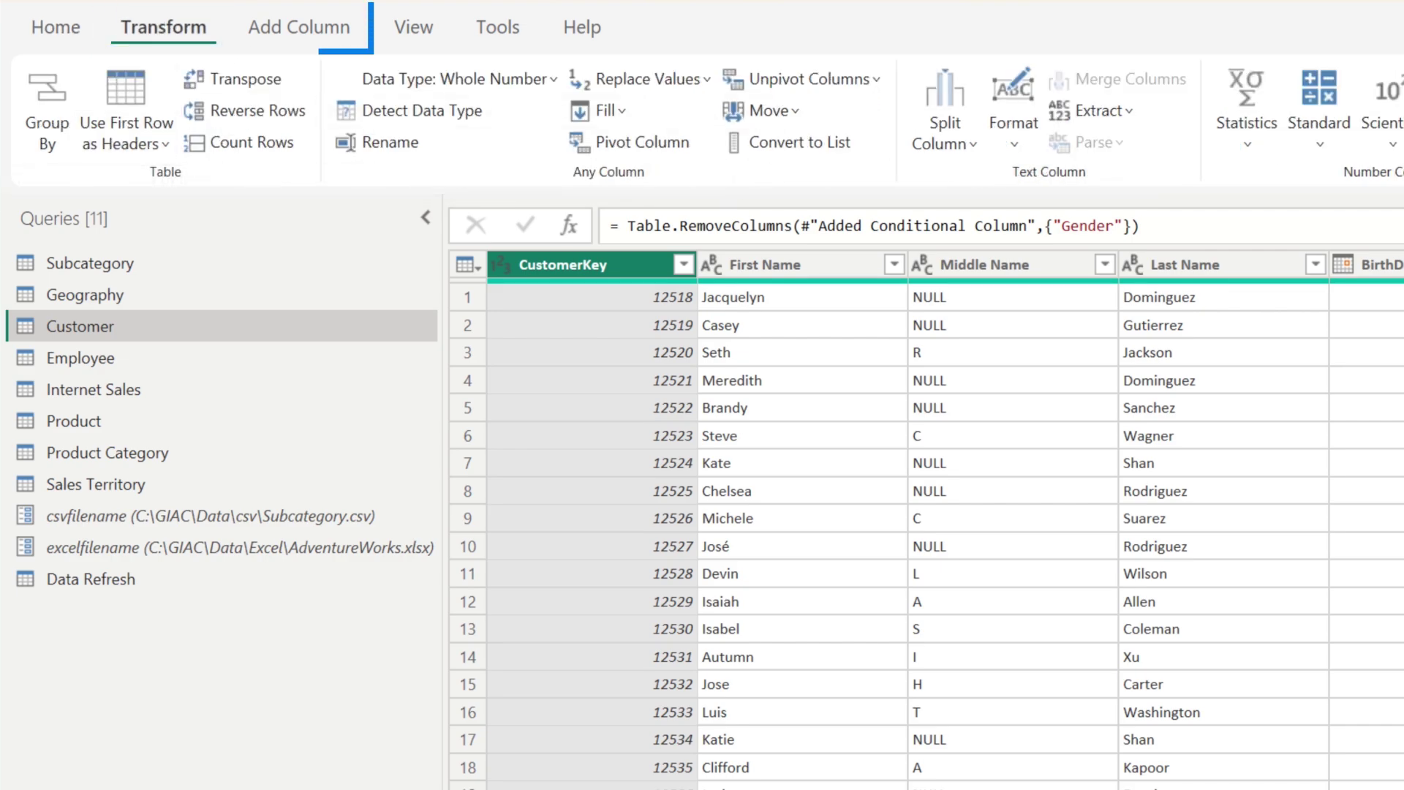
{"action": "left_click", "coordinate": [296, 26]}
{"action": "left_click", "coordinate": [428, 35]}
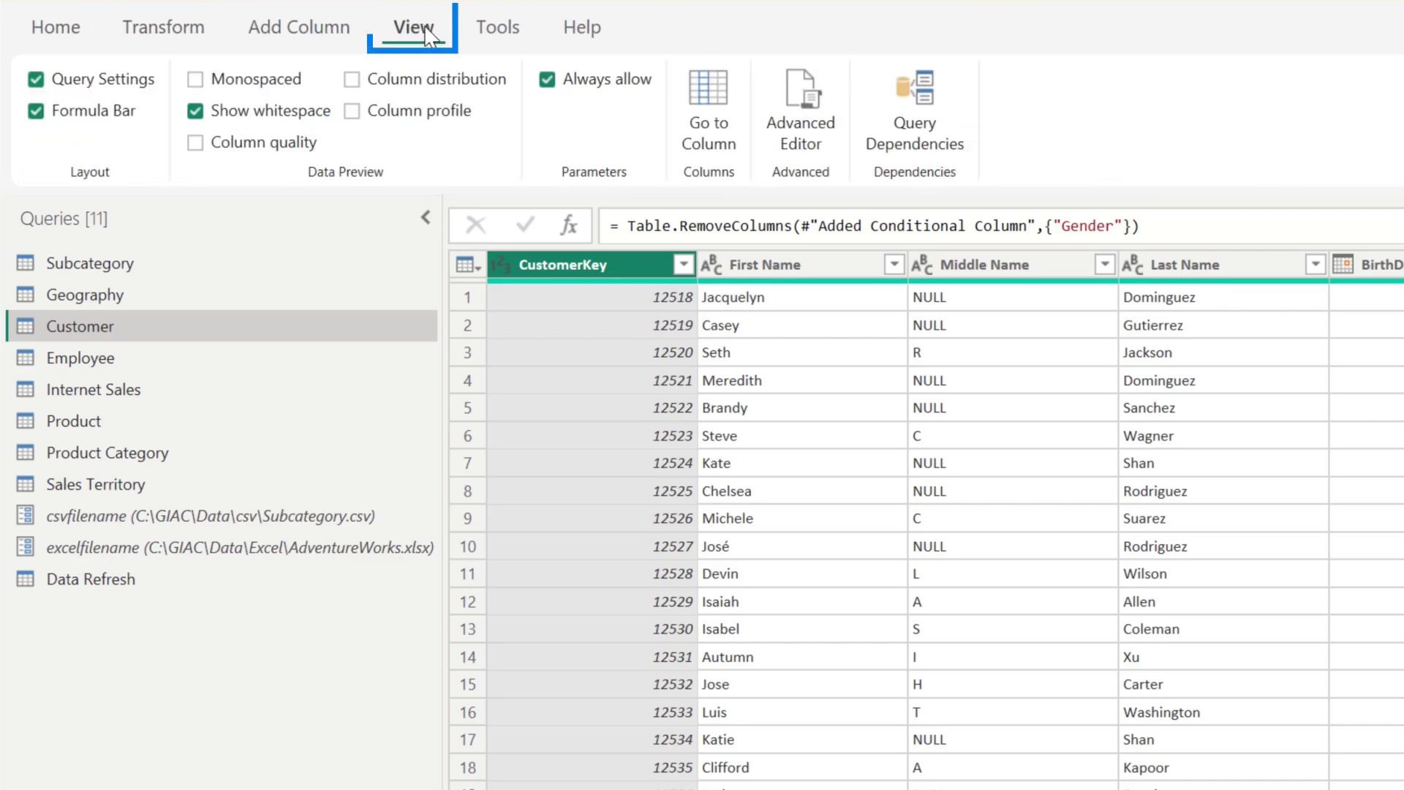
{"action": "left_click", "coordinate": [489, 44]}
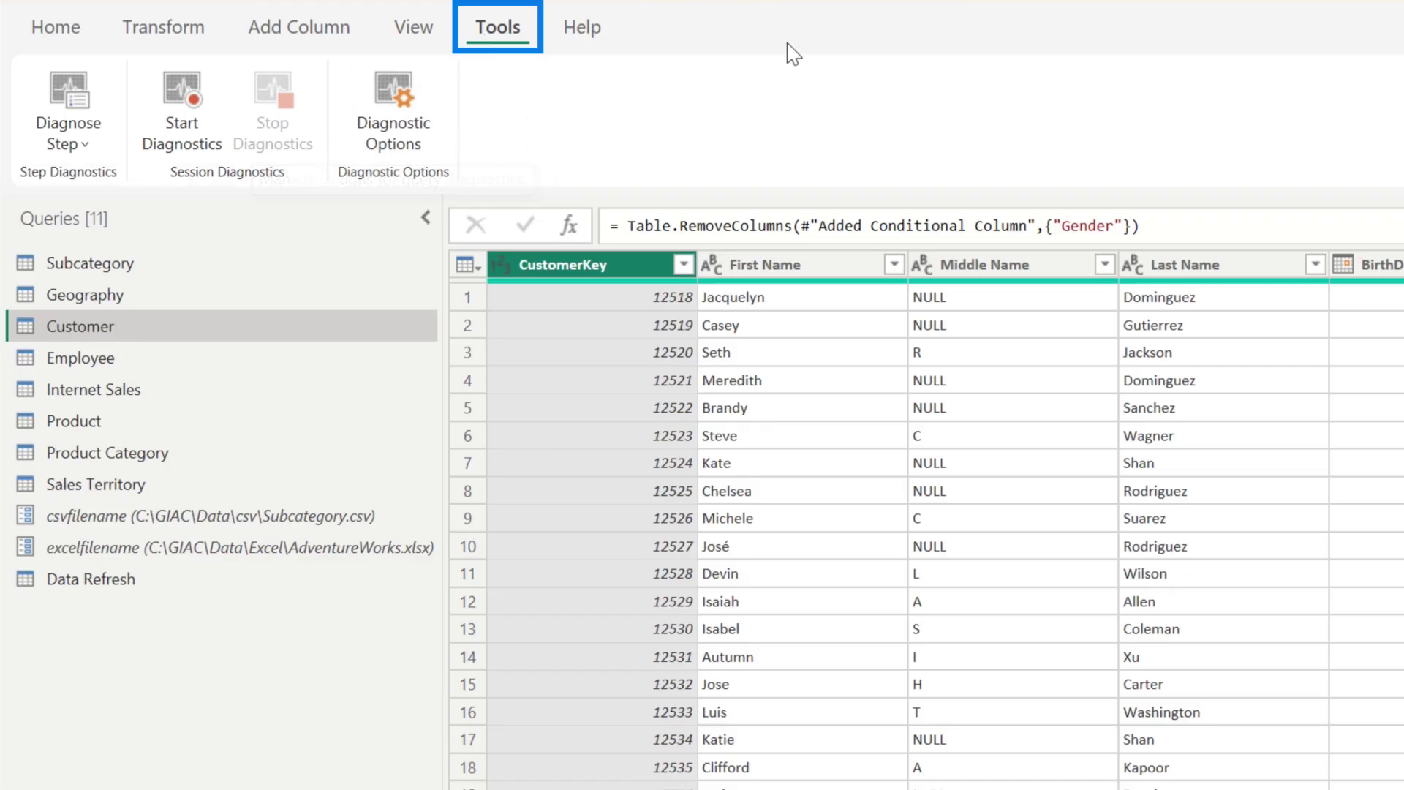
{"action": "left_click", "coordinate": [571, 34]}
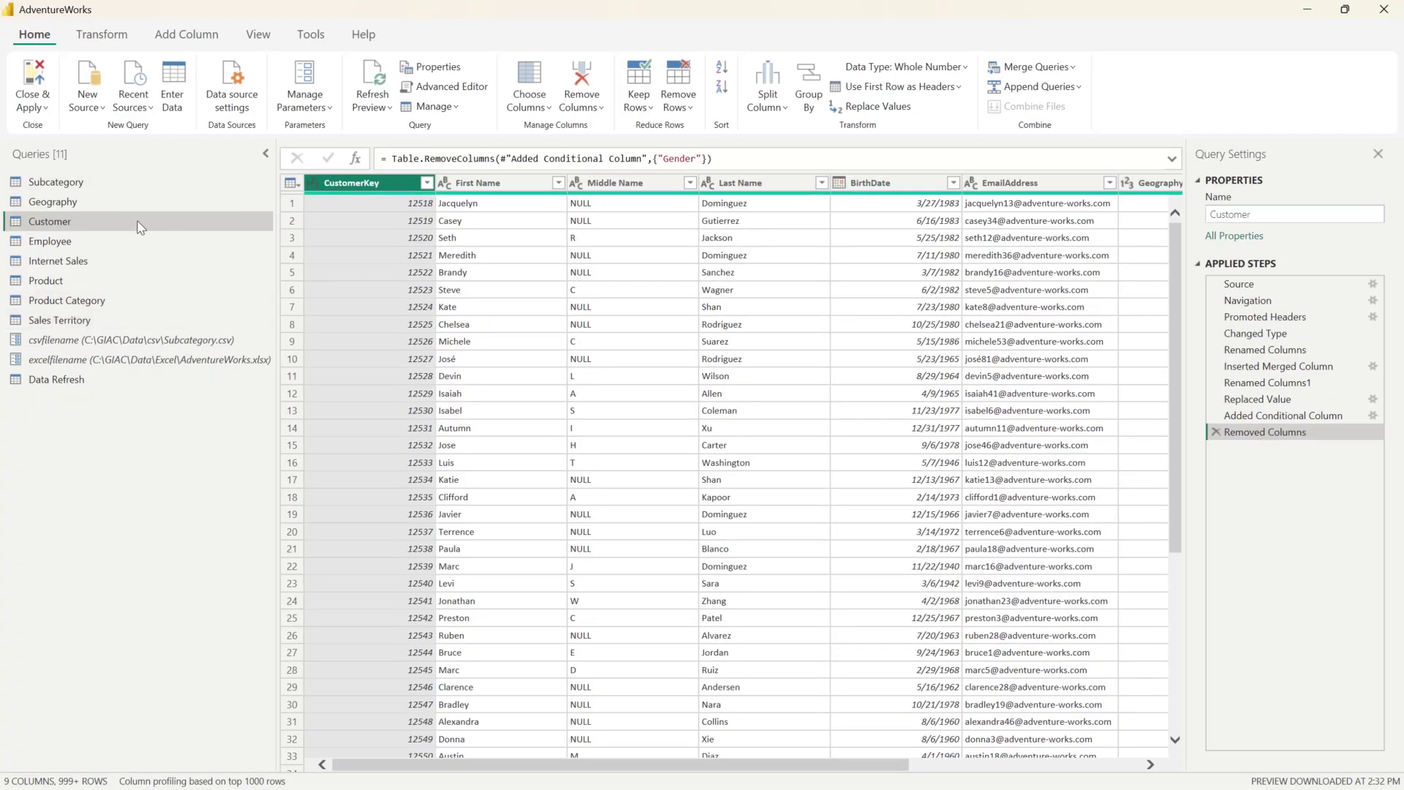
{"action": "right_click", "coordinate": [48, 223]}
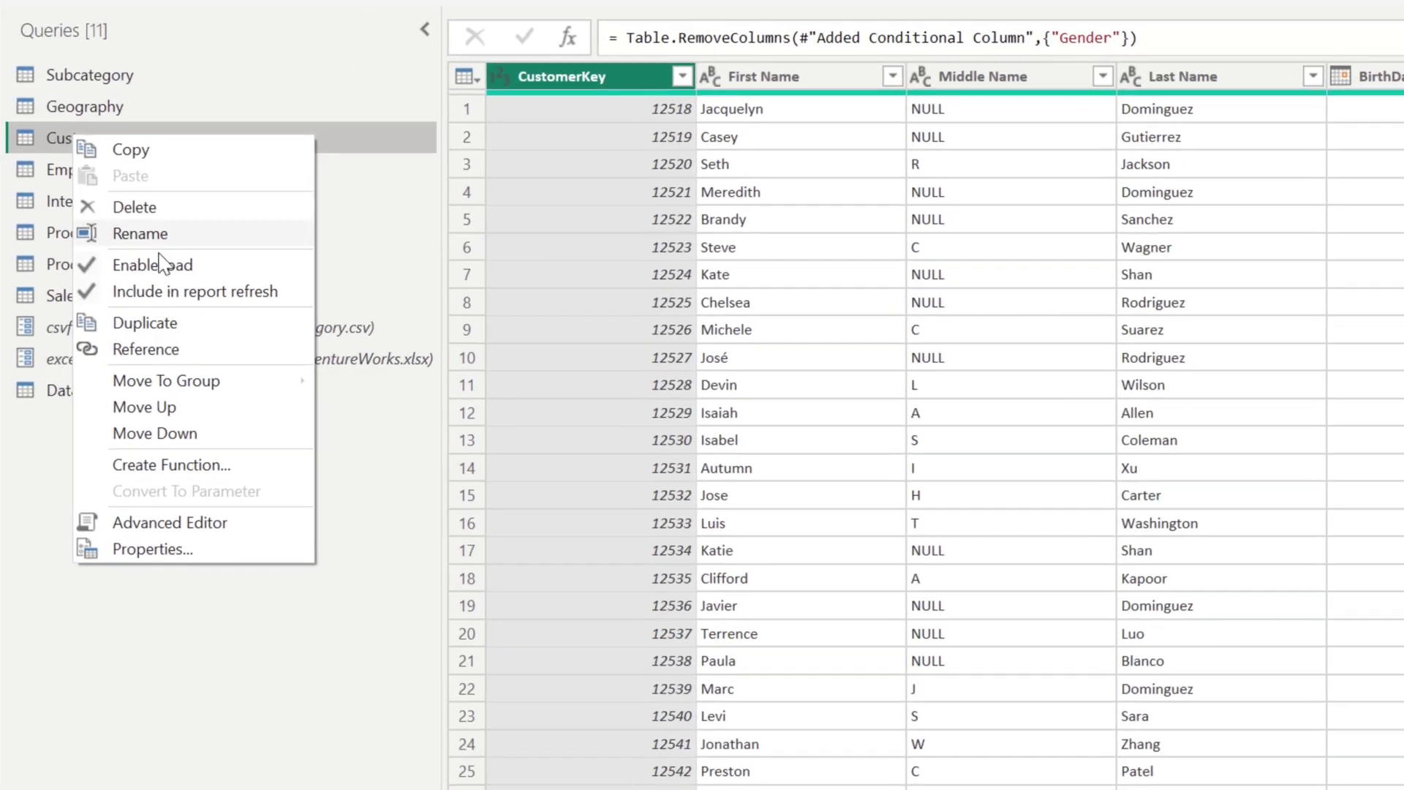
{"action": "right_click", "coordinate": [602, 71]}
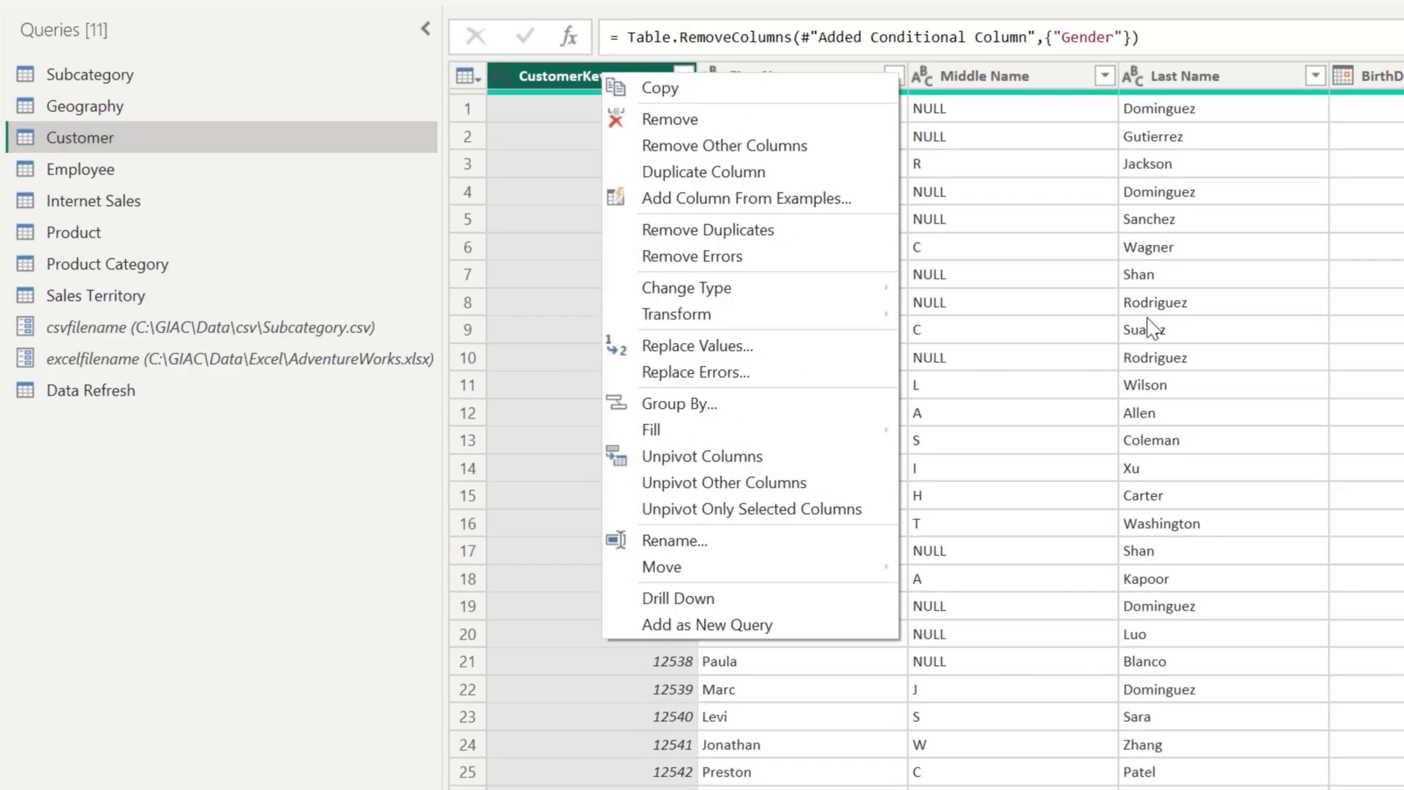
{"action": "right_click", "coordinate": [969, 193]}
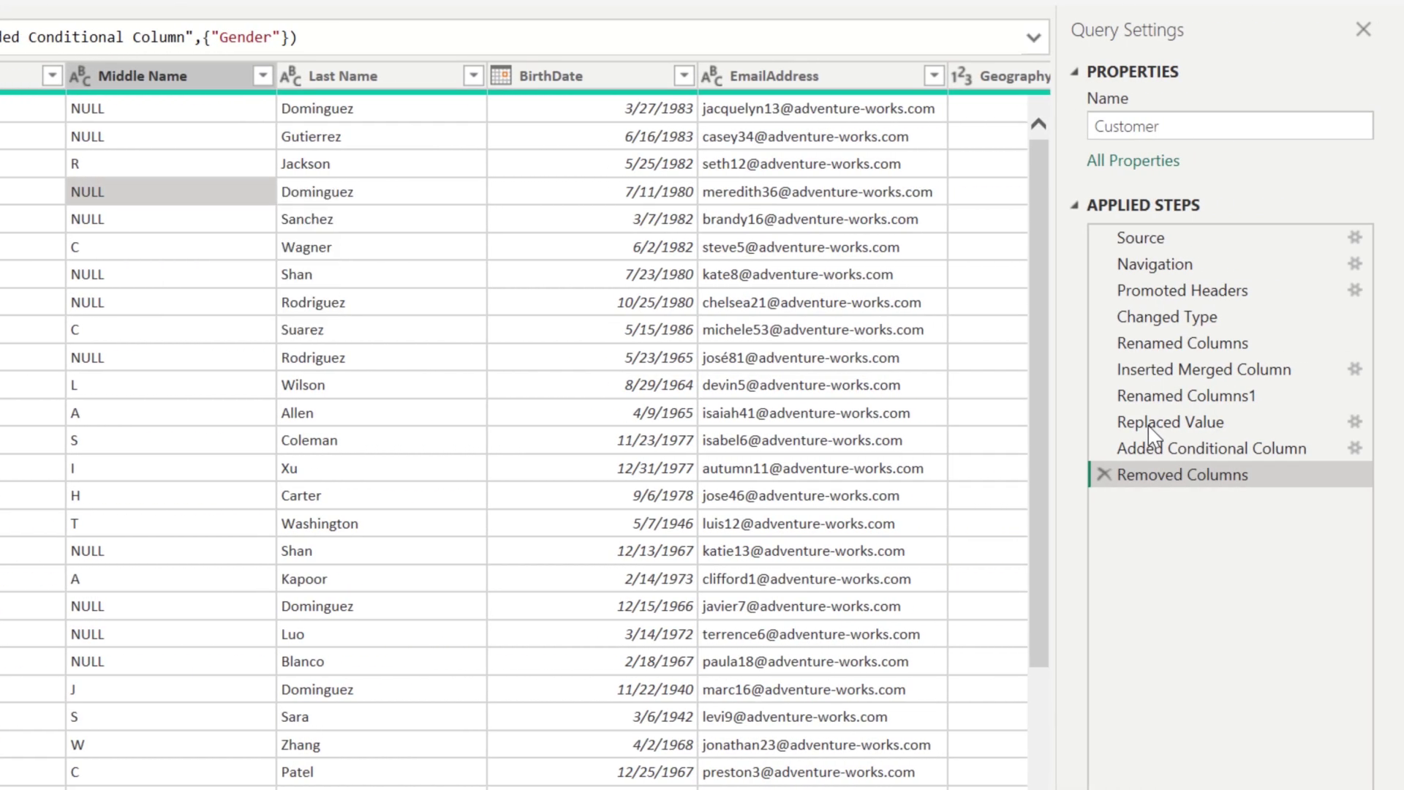
{"action": "right_click", "coordinate": [1177, 432]}
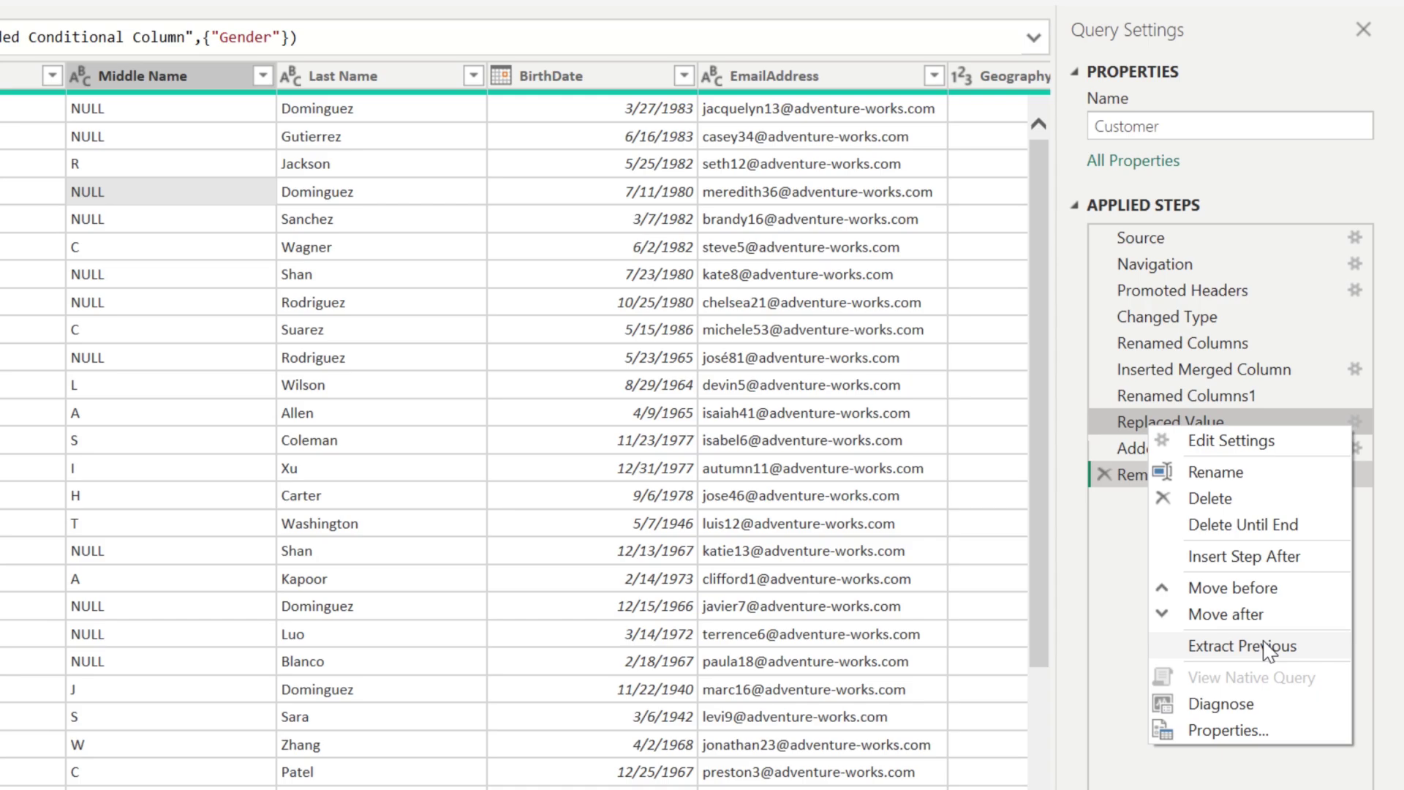
{"action": "key", "text": "Escape"}
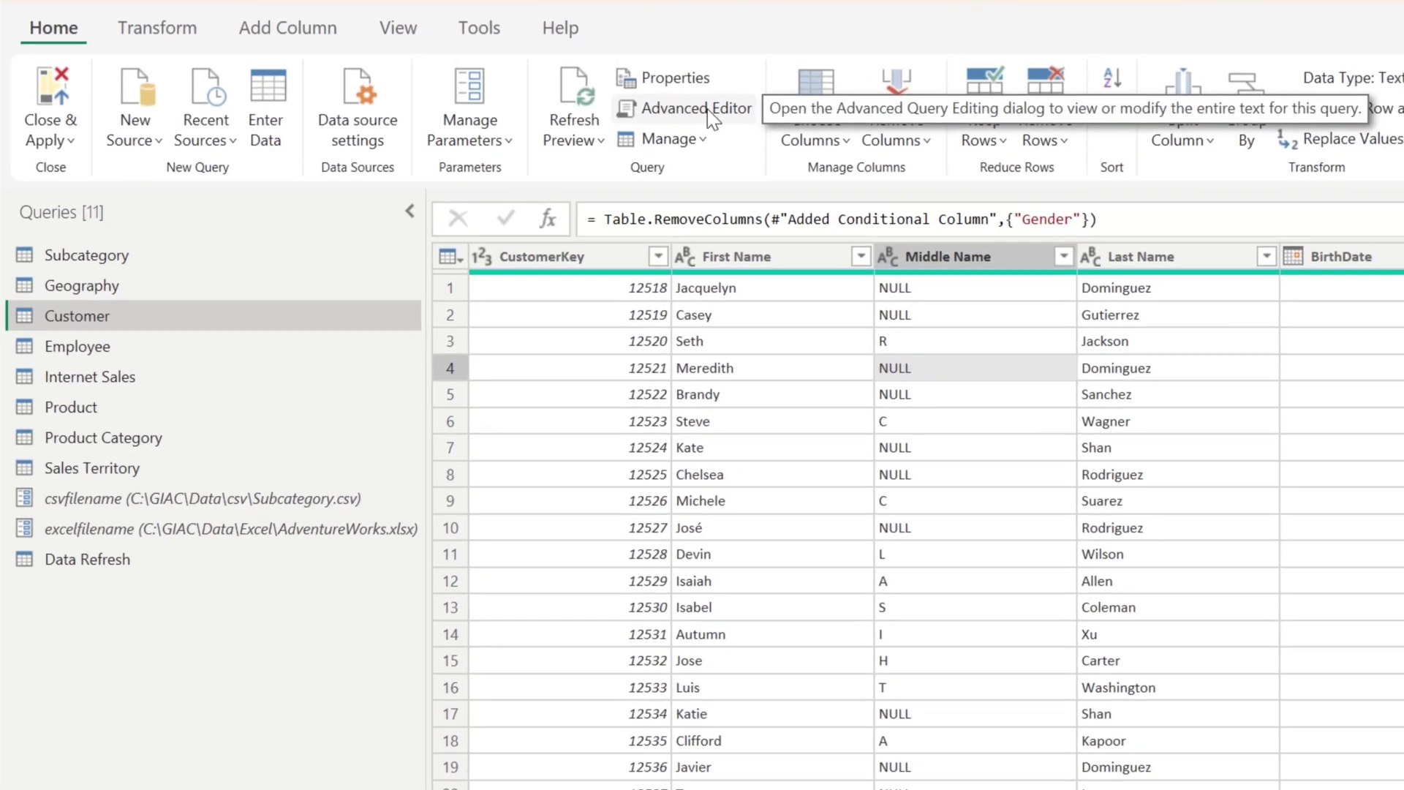
{"action": "left_click", "coordinate": [736, 115]}
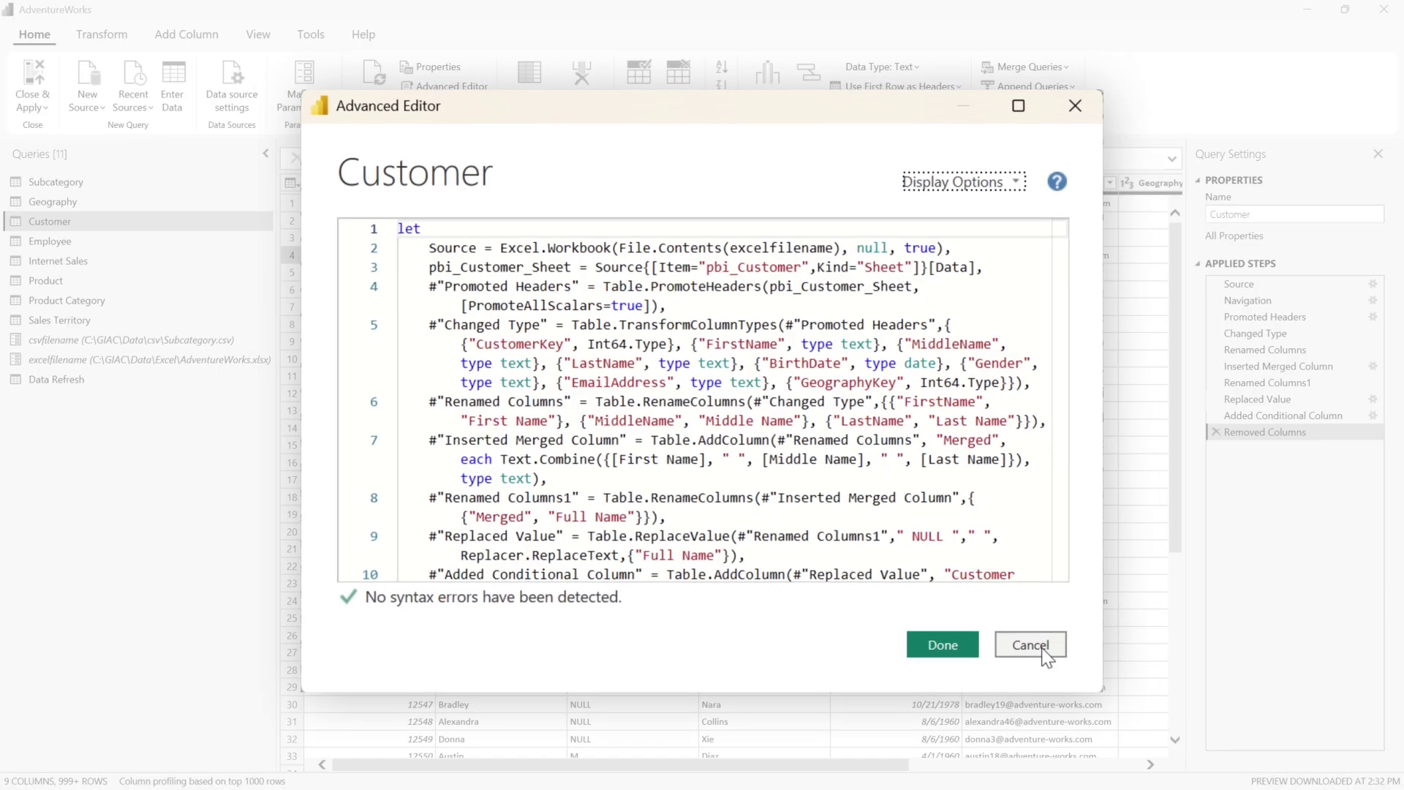
{"action": "left_click", "coordinate": [1042, 653]}
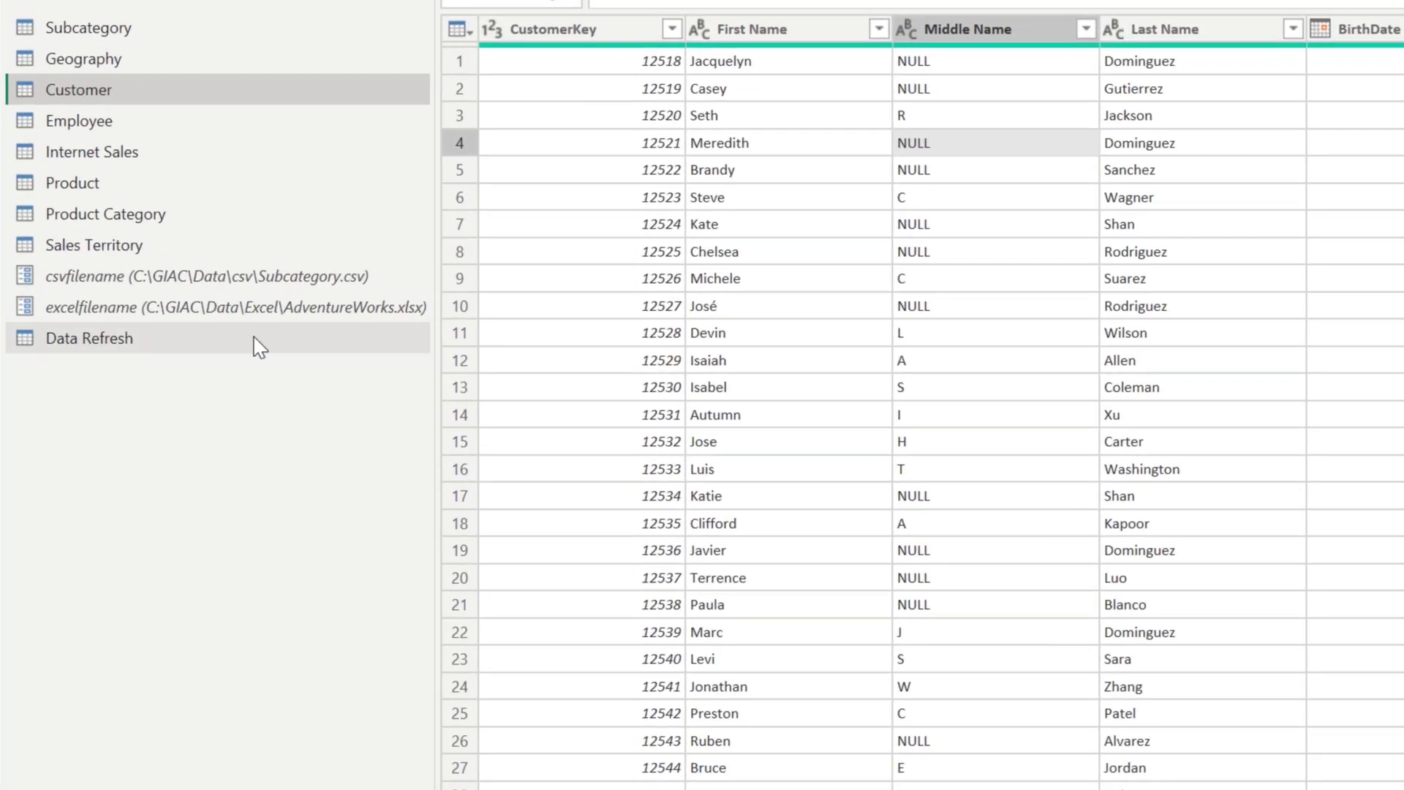
{"action": "right_click", "coordinate": [93, 368]}
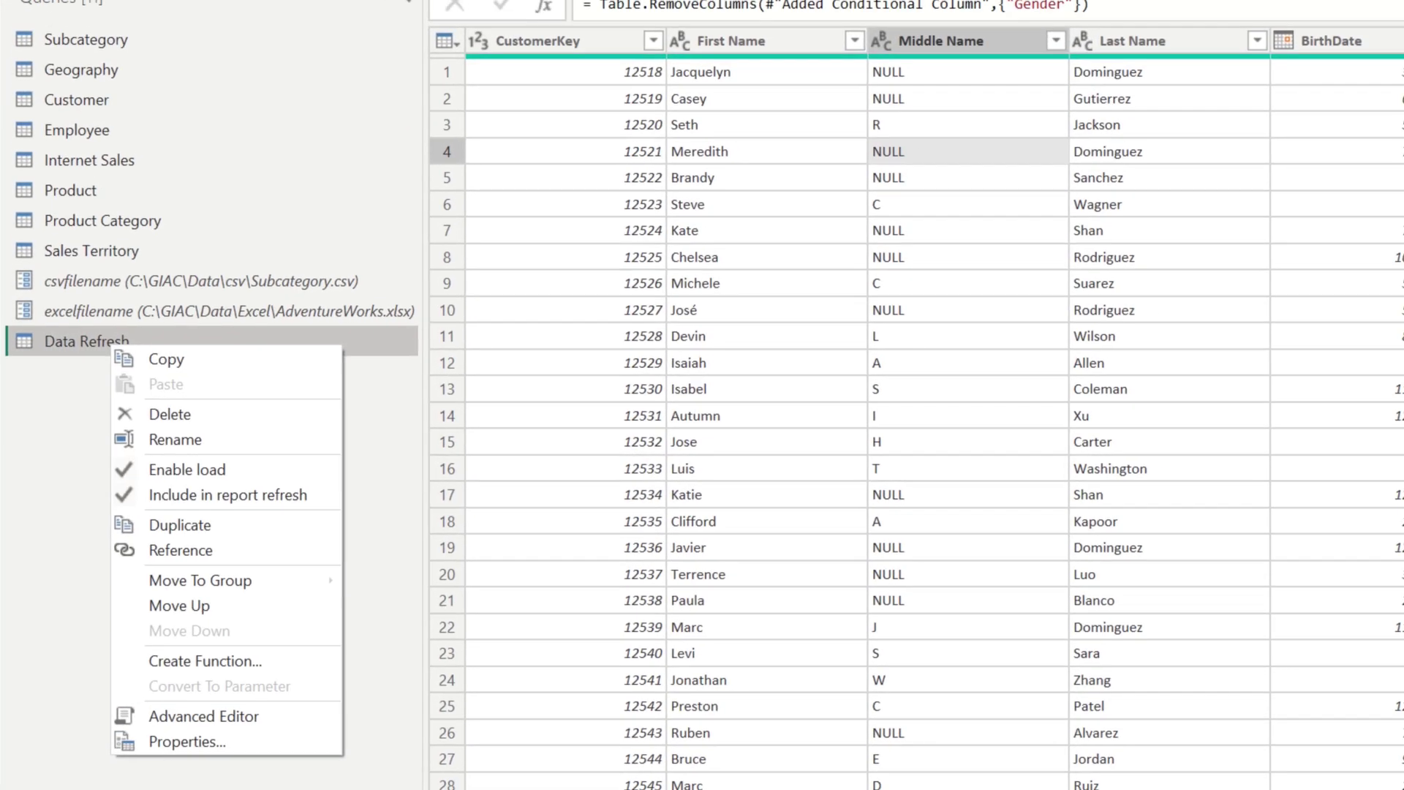
{"action": "left_click", "coordinate": [255, 728]}
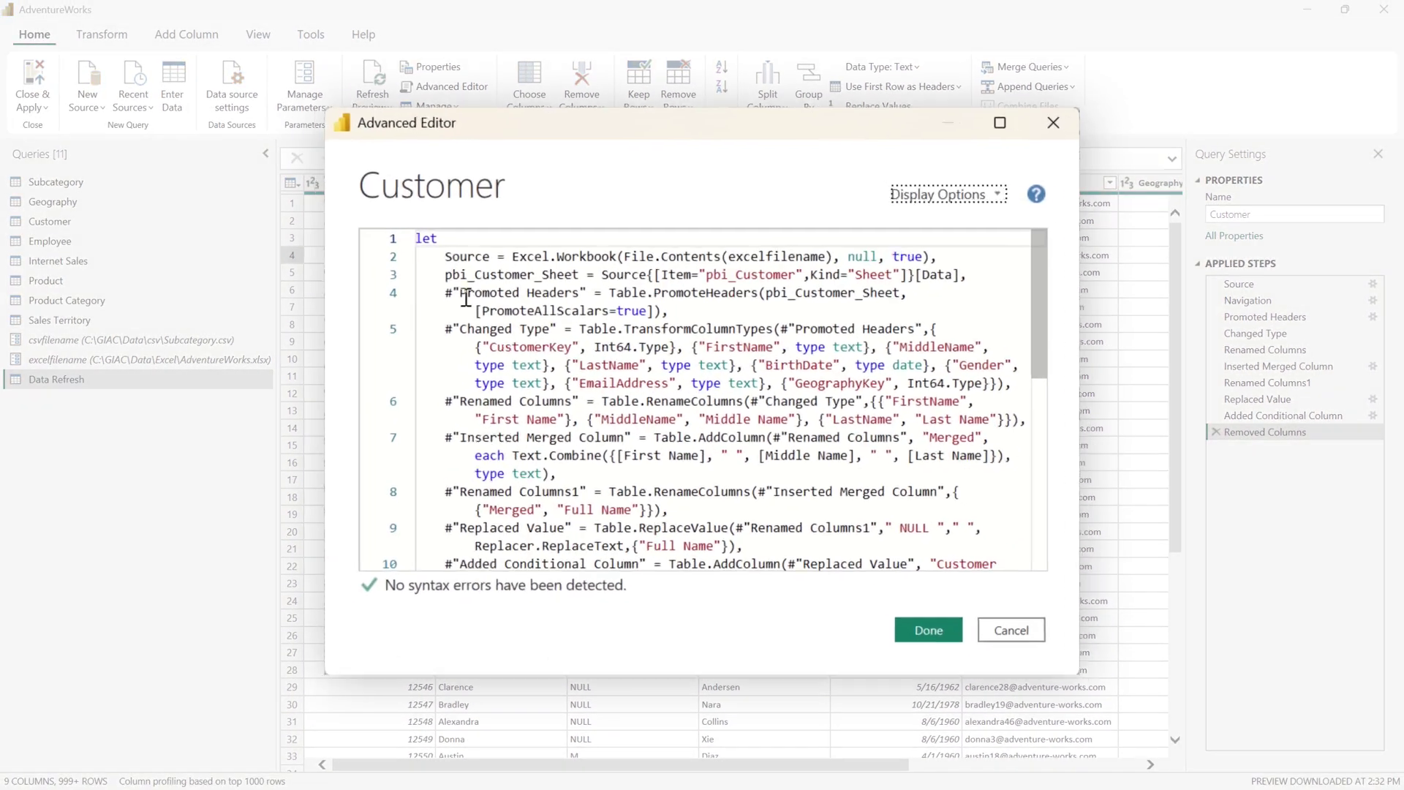
{"action": "scroll", "coordinate": [428, 467], "scroll_direction": "down", "scroll_amount": 5}
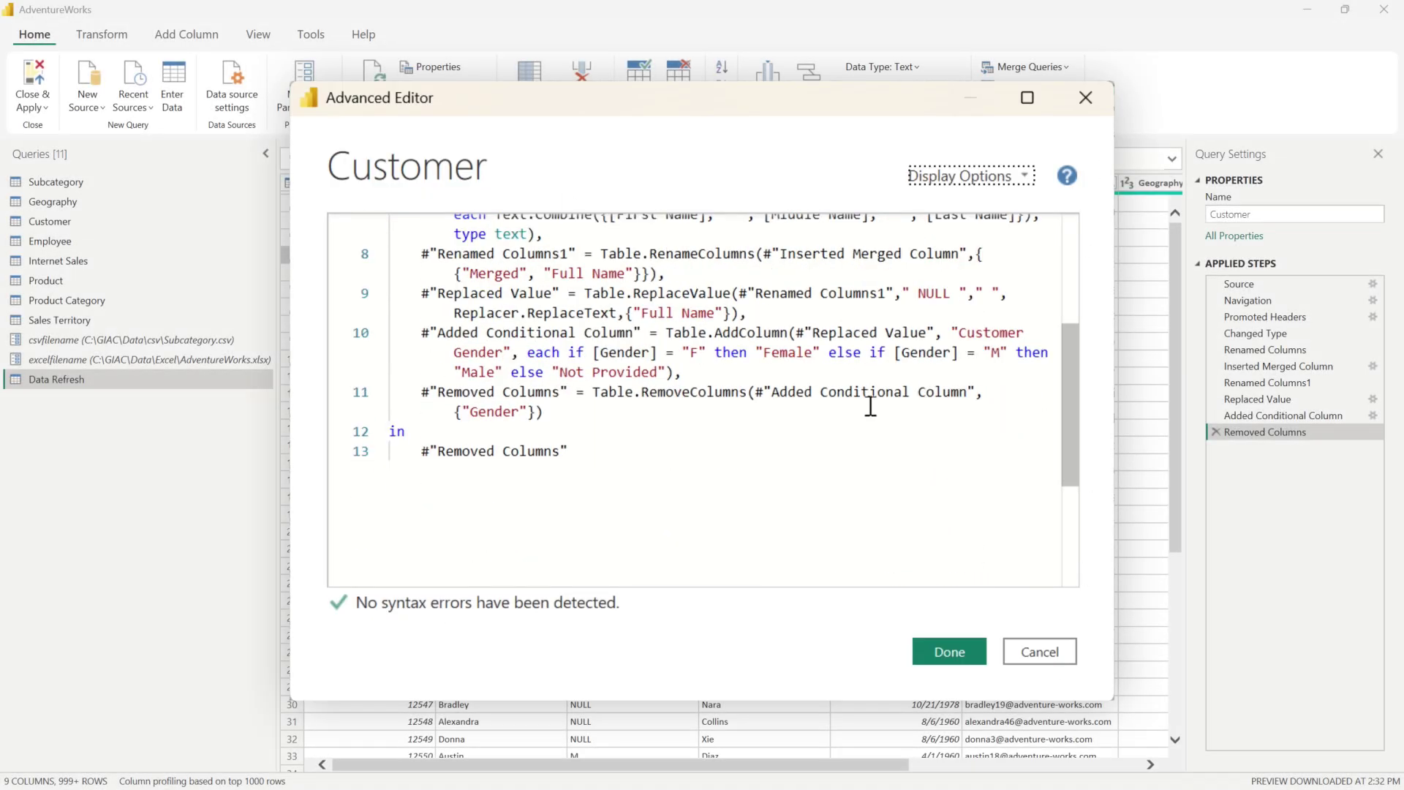
{"action": "left_click", "coordinate": [950, 651]}
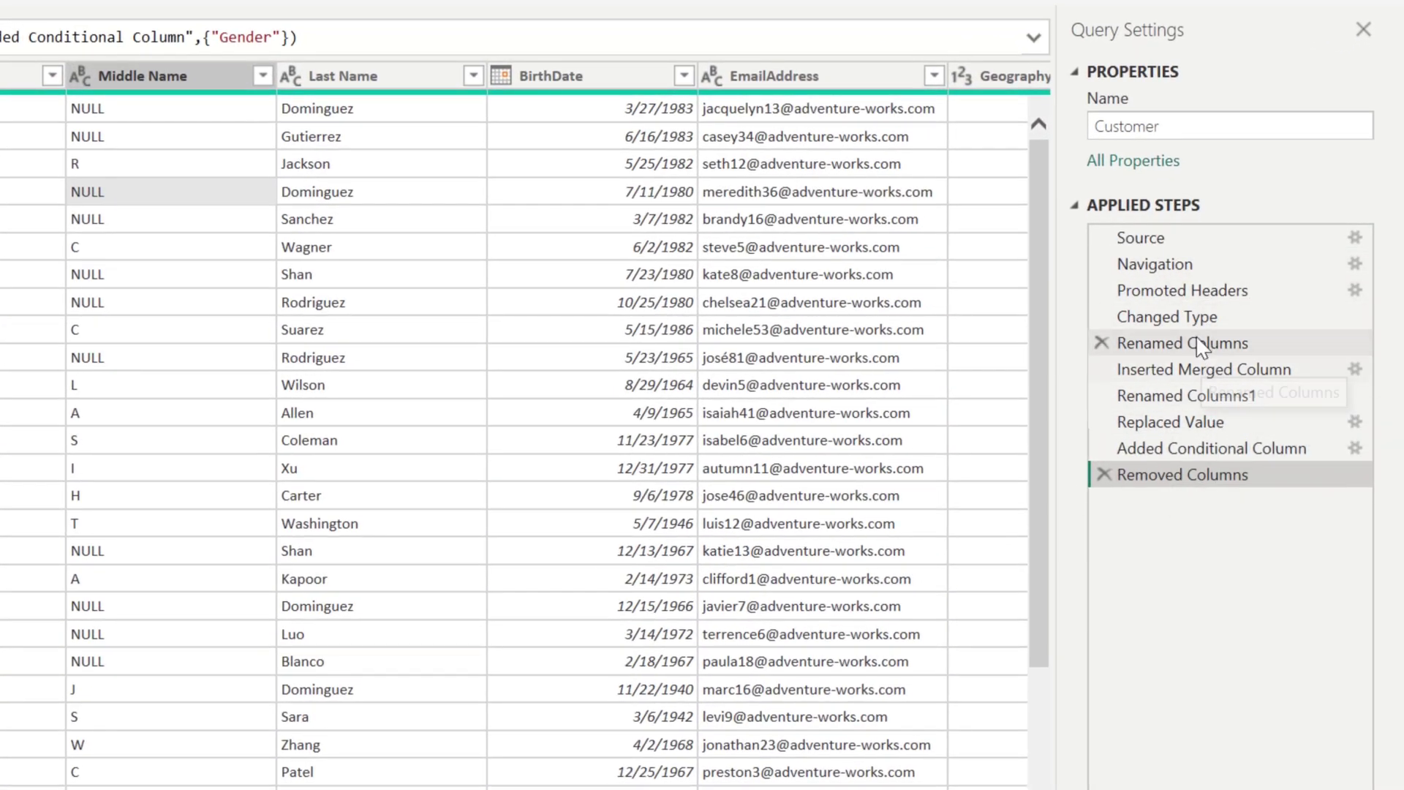
Review the applied steps from Renamed Columns, try reordering Removed Columns, and inspect the Source step without changes
{"action": "left_click", "coordinate": [1200, 345]}
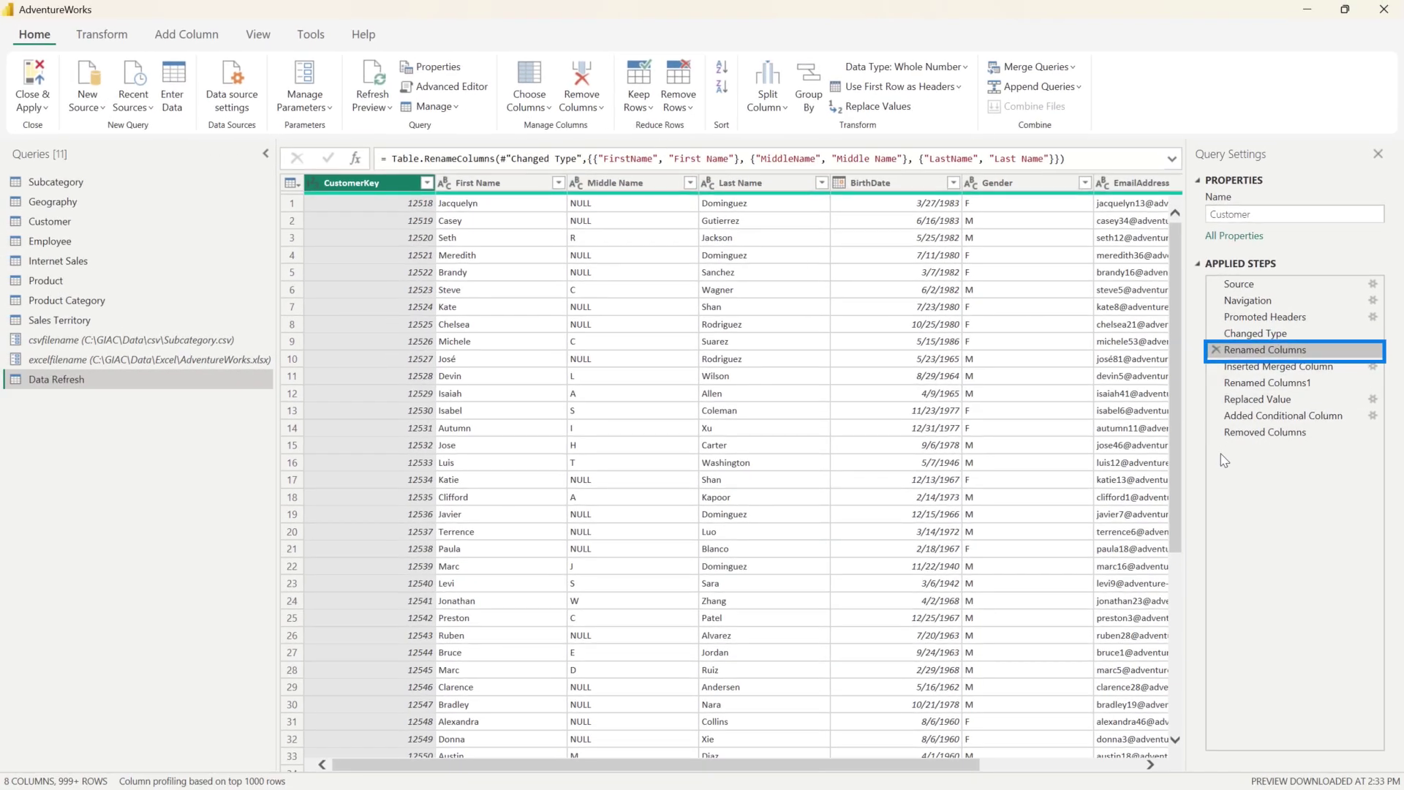
{"action": "key", "text": "Down"}
{"action": "key", "text": "Down"}
{"action": "key", "text": "Down"}
{"action": "key", "text": "Down"}
{"action": "key", "text": "Down"}
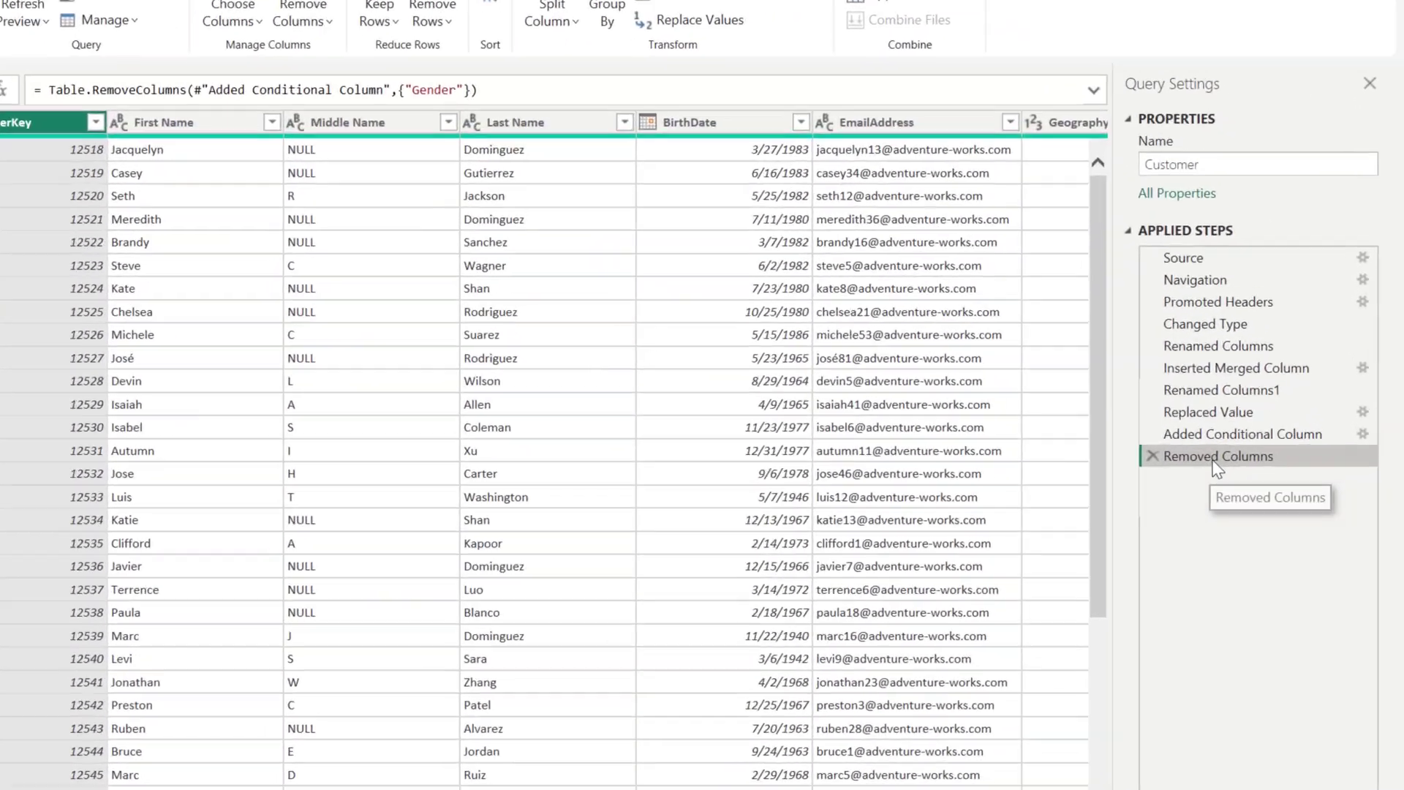
{"action": "mouse_move", "coordinate": [1262, 431]}
{"action": "left_mouse_down"}
{"action": "mouse_move", "coordinate": [1276, 341]}
{"action": "mouse_move", "coordinate": [1195, 488]}
{"action": "left_mouse_up"}
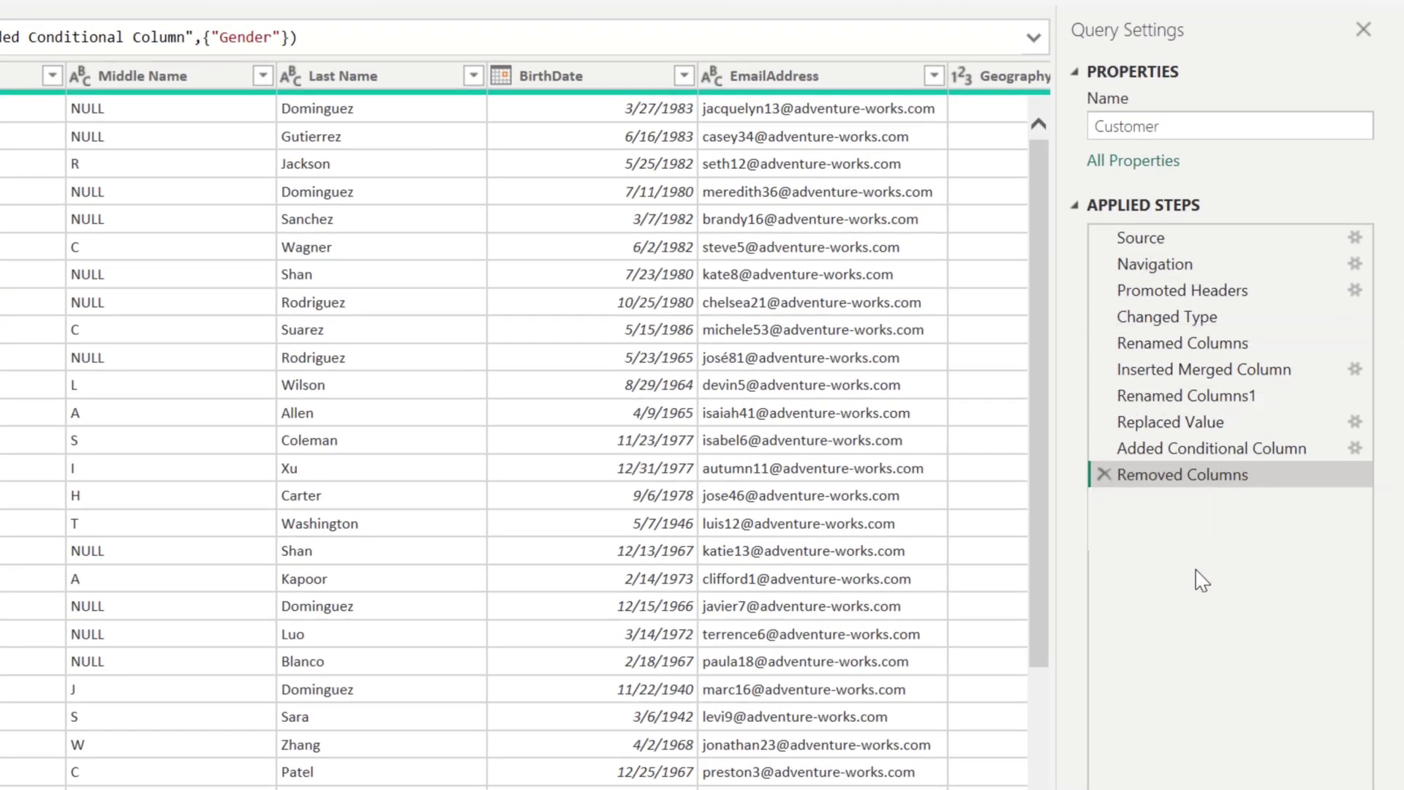
{"action": "left_click", "coordinate": [1358, 239]}
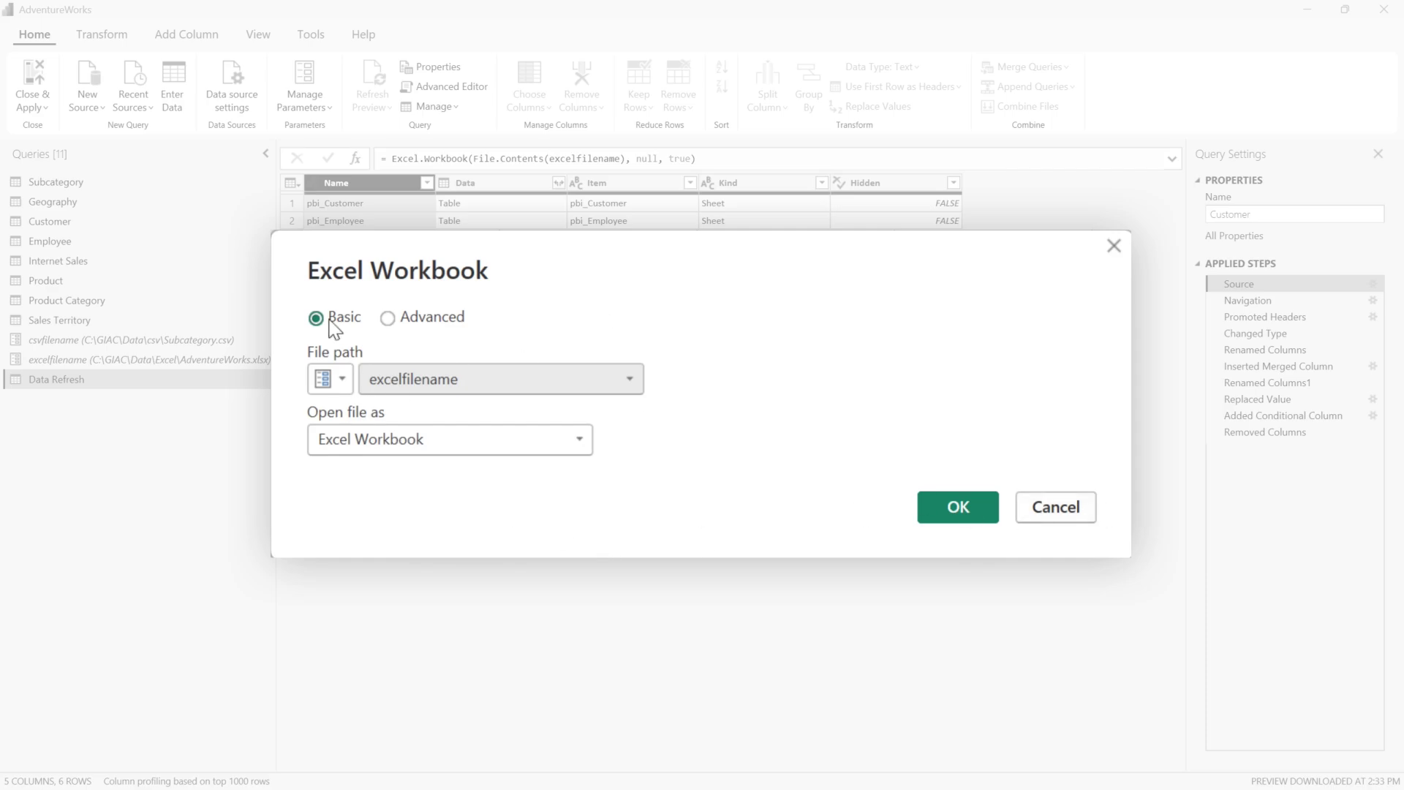
{"action": "left_click", "coordinate": [941, 474]}
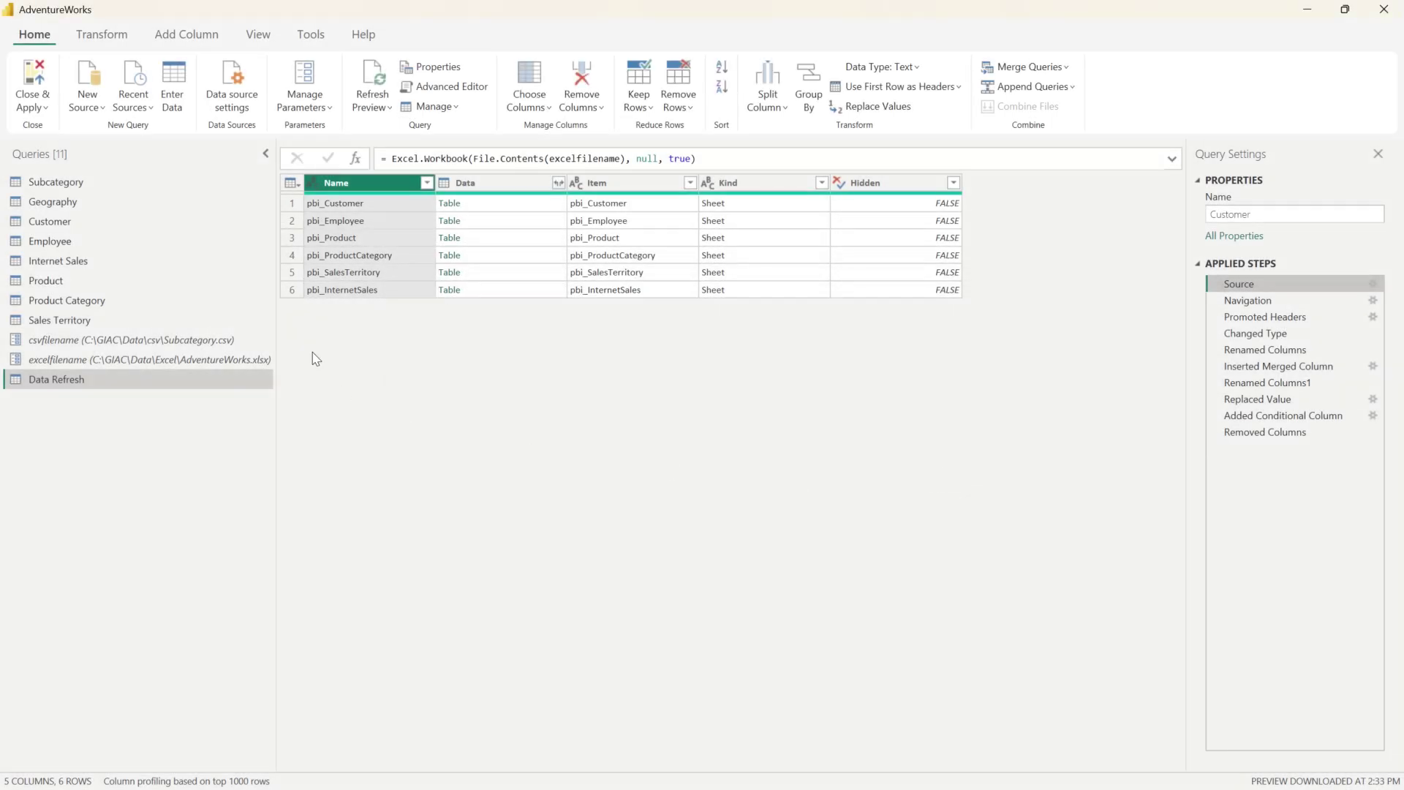
From the blank report, list the common Get data sources and then the full connector catalogue
{"action": "left_click", "coordinate": [110, 220]}
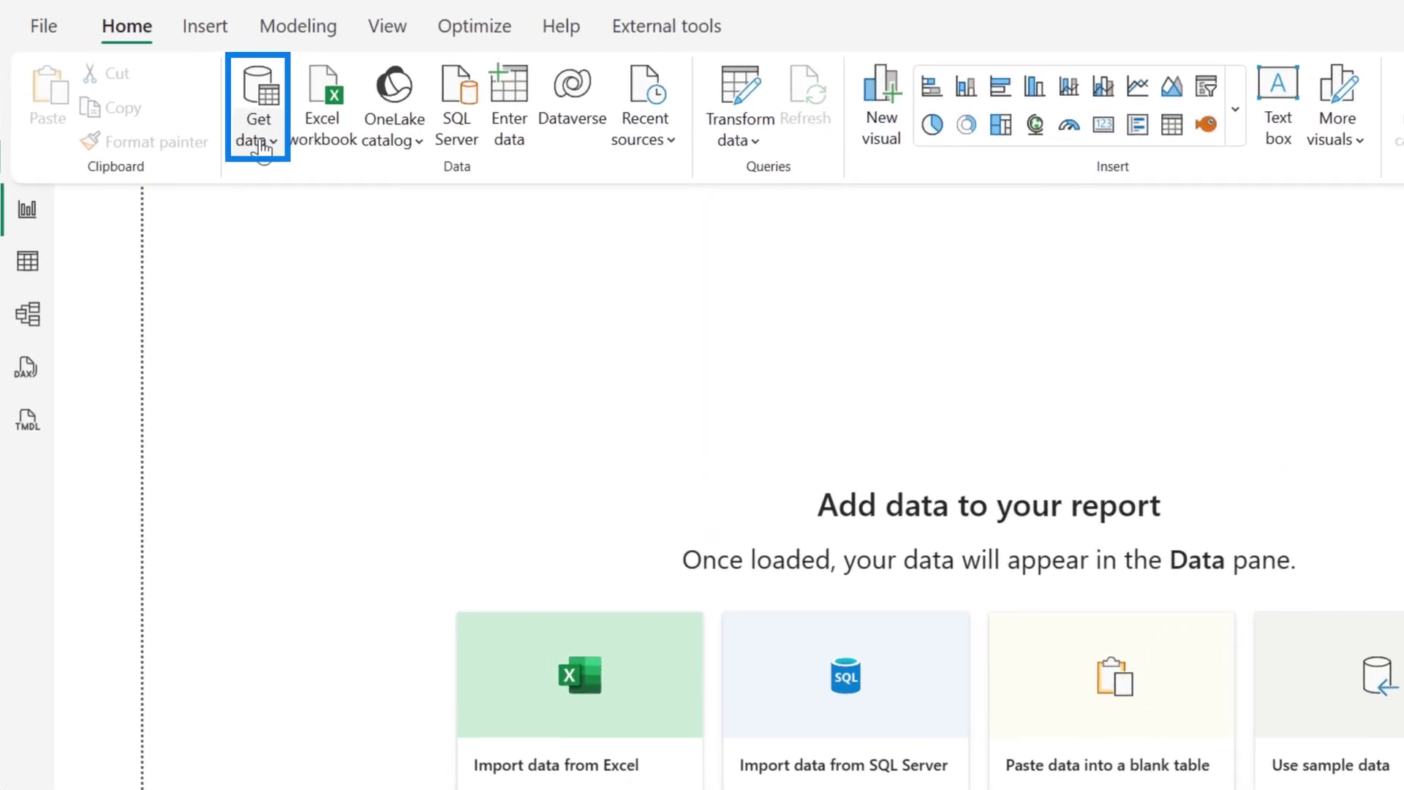
{"action": "left_click", "coordinate": [261, 147]}
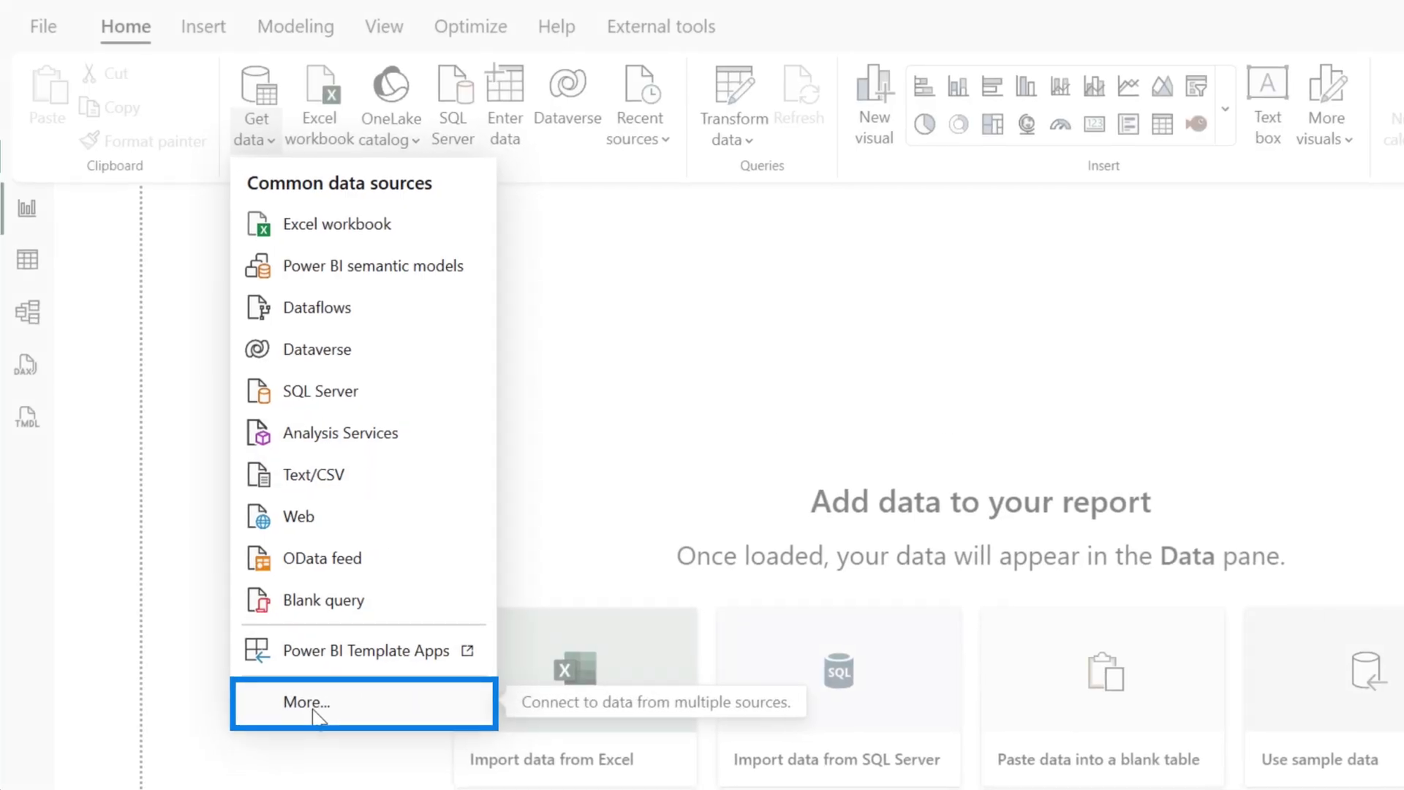
{"action": "left_click", "coordinate": [332, 713]}
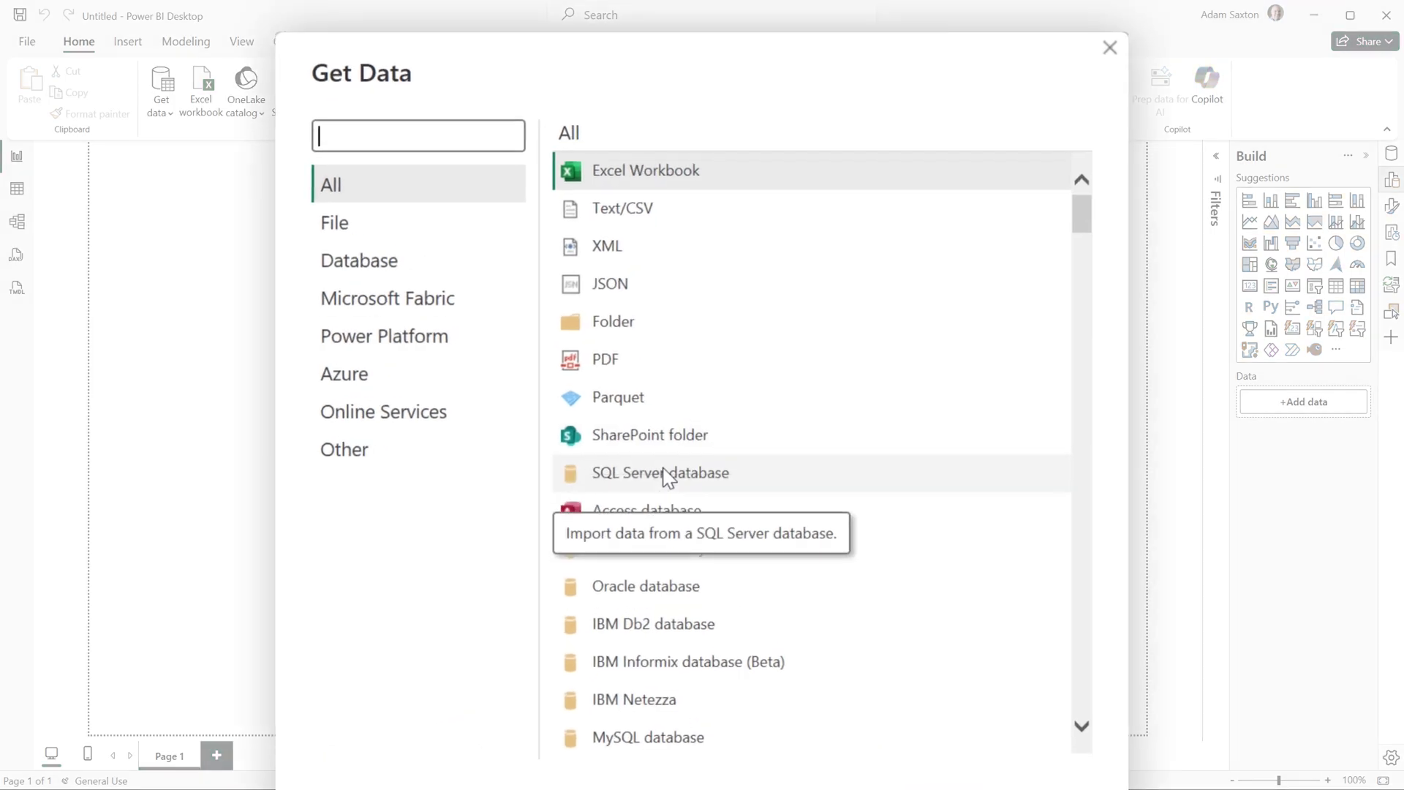
{"action": "scroll", "coordinate": [667, 476], "scroll_direction": "down", "scroll_amount": 5}
{"action": "scroll", "coordinate": [668, 476], "scroll_direction": "down", "scroll_amount": 2}
{"action": "scroll", "coordinate": [667, 476], "scroll_direction": "down", "scroll_amount": 4}
{"action": "scroll", "coordinate": [1041, 483], "scroll_direction": "down", "scroll_amount": 4}
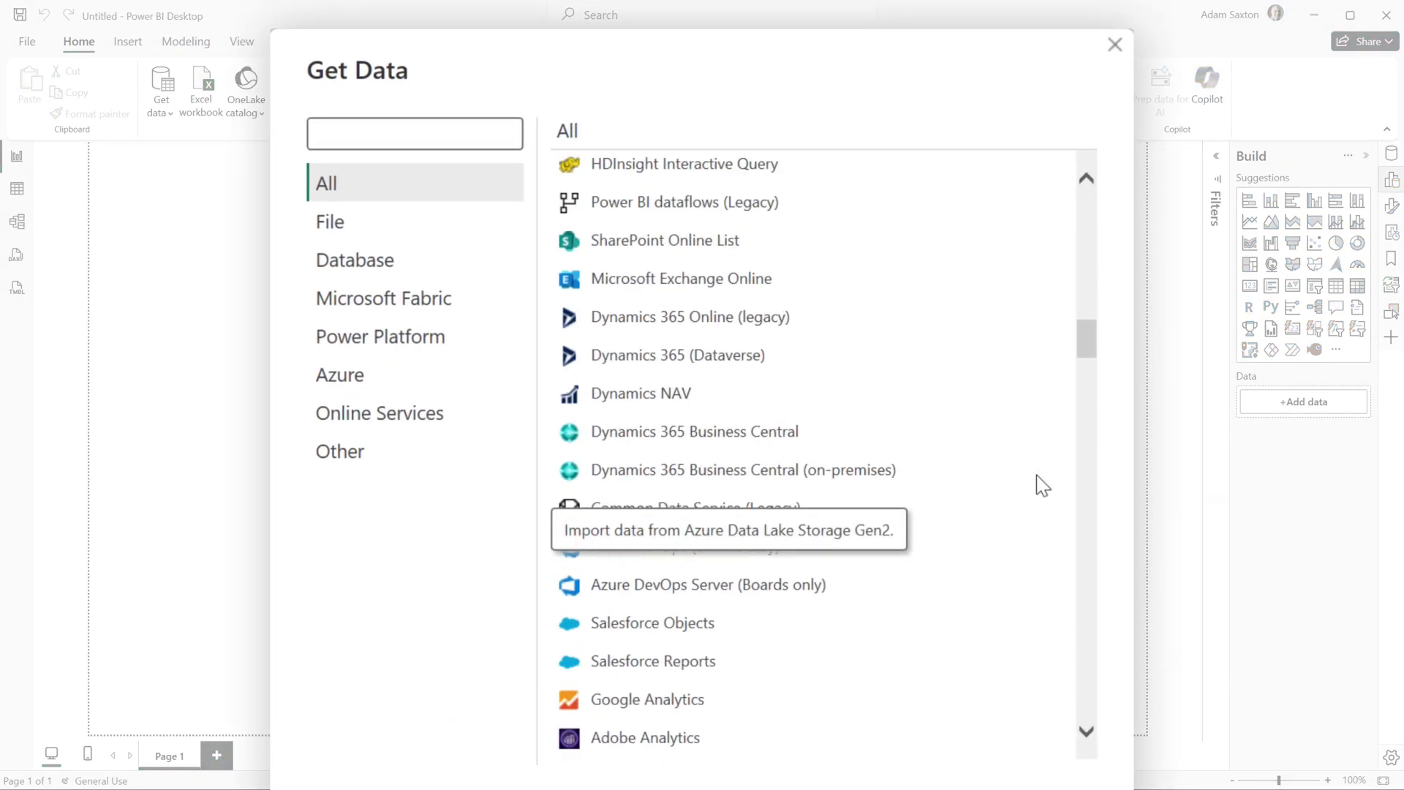
{"action": "scroll", "coordinate": [1039, 483], "scroll_direction": "down", "scroll_amount": 3}
{"action": "scroll", "coordinate": [1041, 484], "scroll_direction": "down", "scroll_amount": 4}
{"action": "scroll", "coordinate": [1040, 482], "scroll_direction": "down", "scroll_amount": 5}
{"action": "scroll", "coordinate": [1040, 486], "scroll_direction": "down", "scroll_amount": 5}
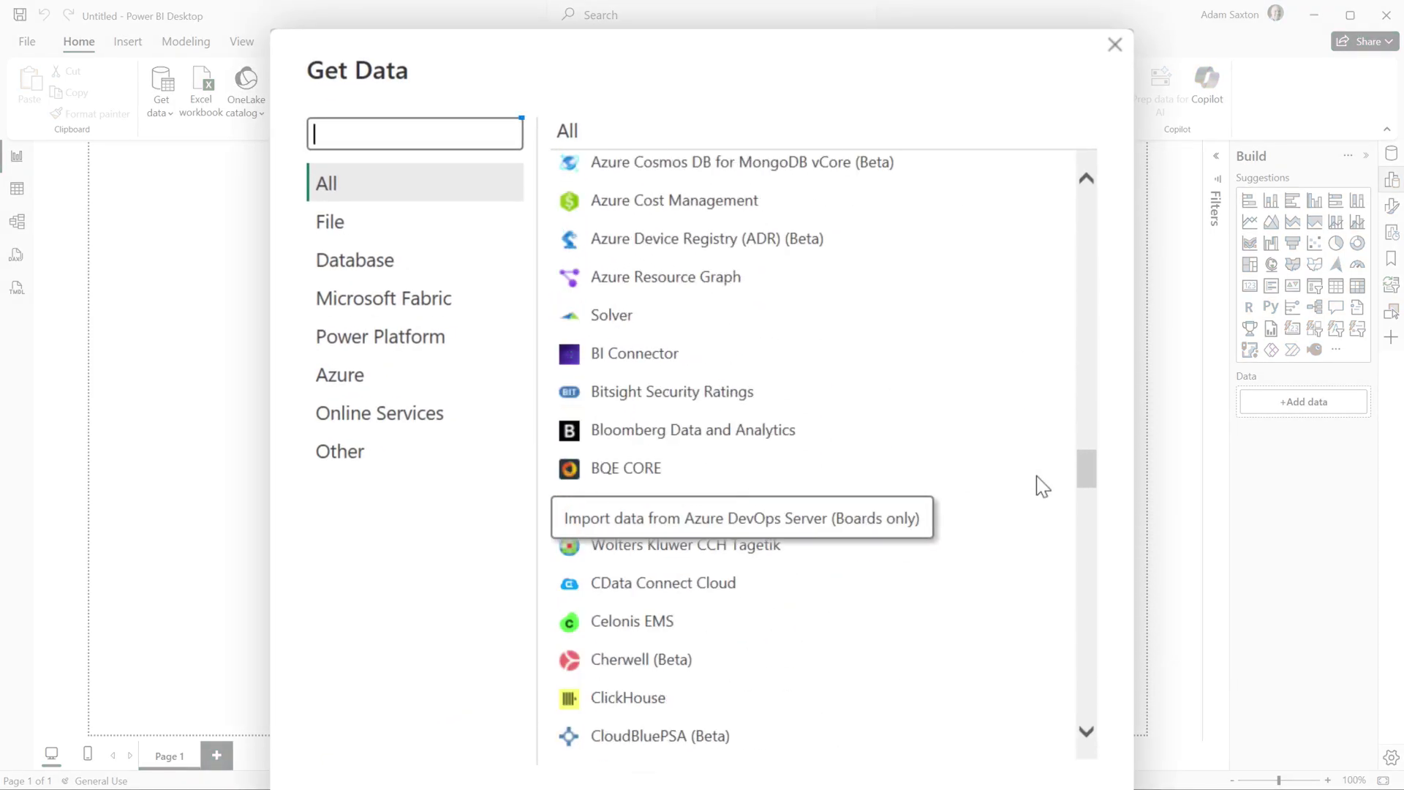
{"action": "scroll", "coordinate": [1040, 485], "scroll_direction": "down", "scroll_amount": 5}
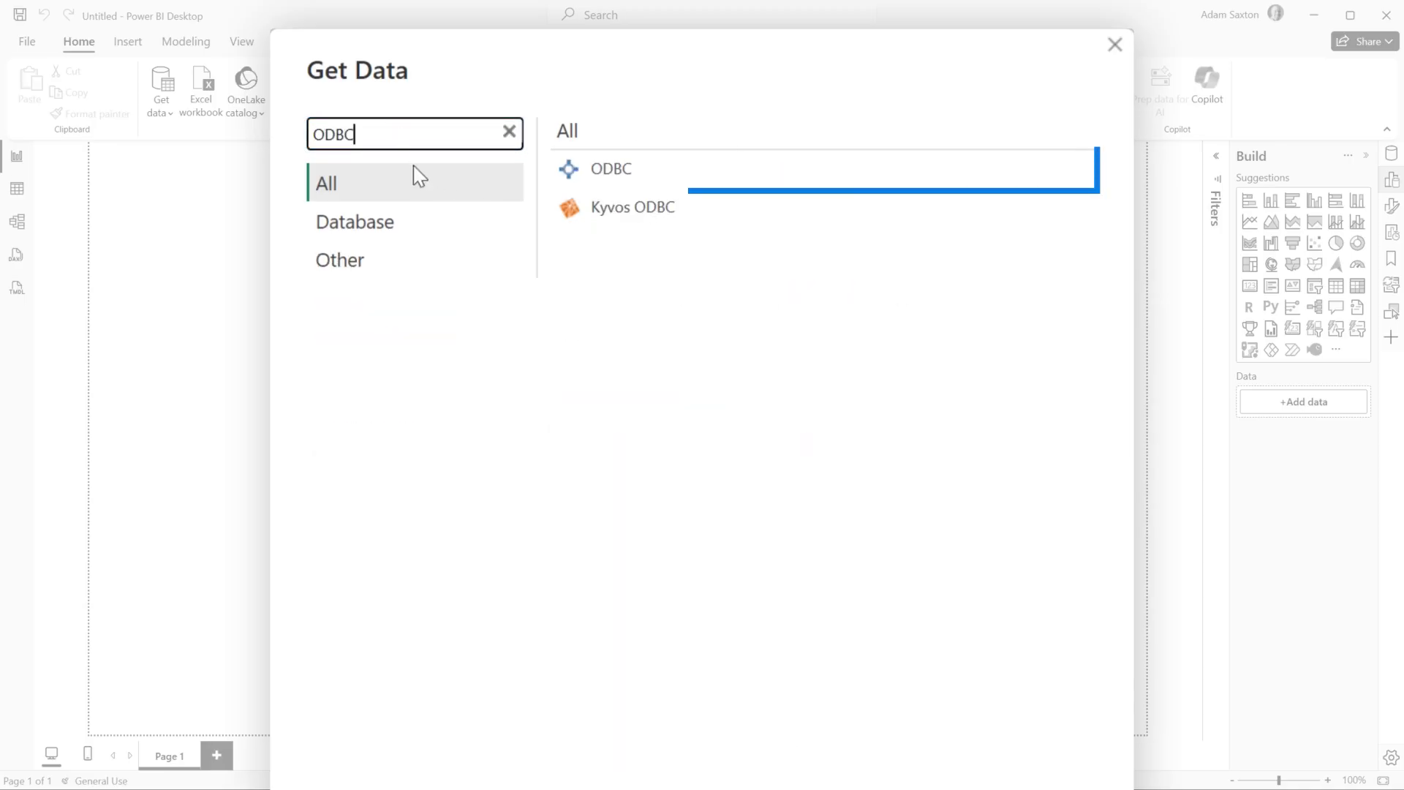
Browse the ODBC connector, then filter to the Azure category and select Azure SQL database
{"action": "left_click", "coordinate": [633, 165]}
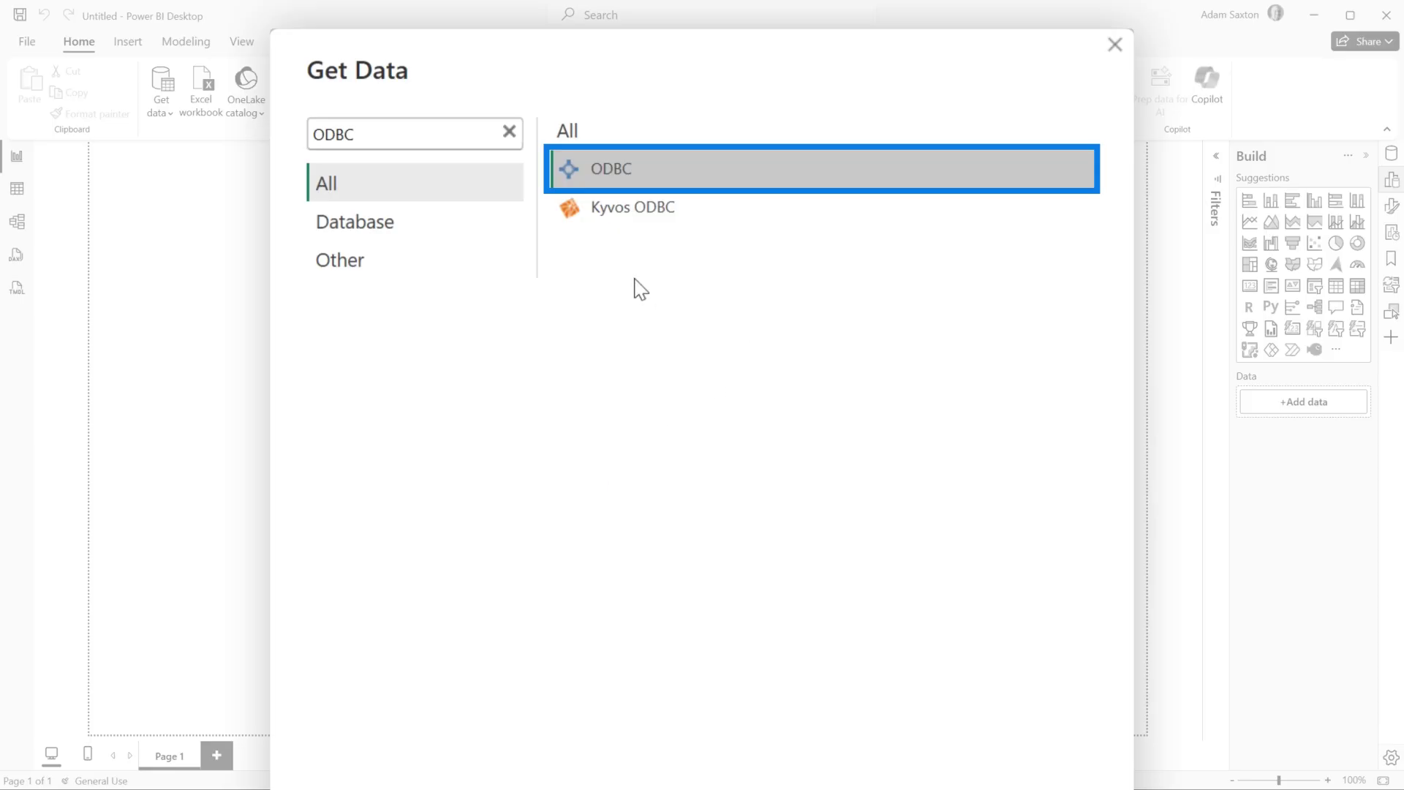
{"action": "double_click", "coordinate": [690, 174]}
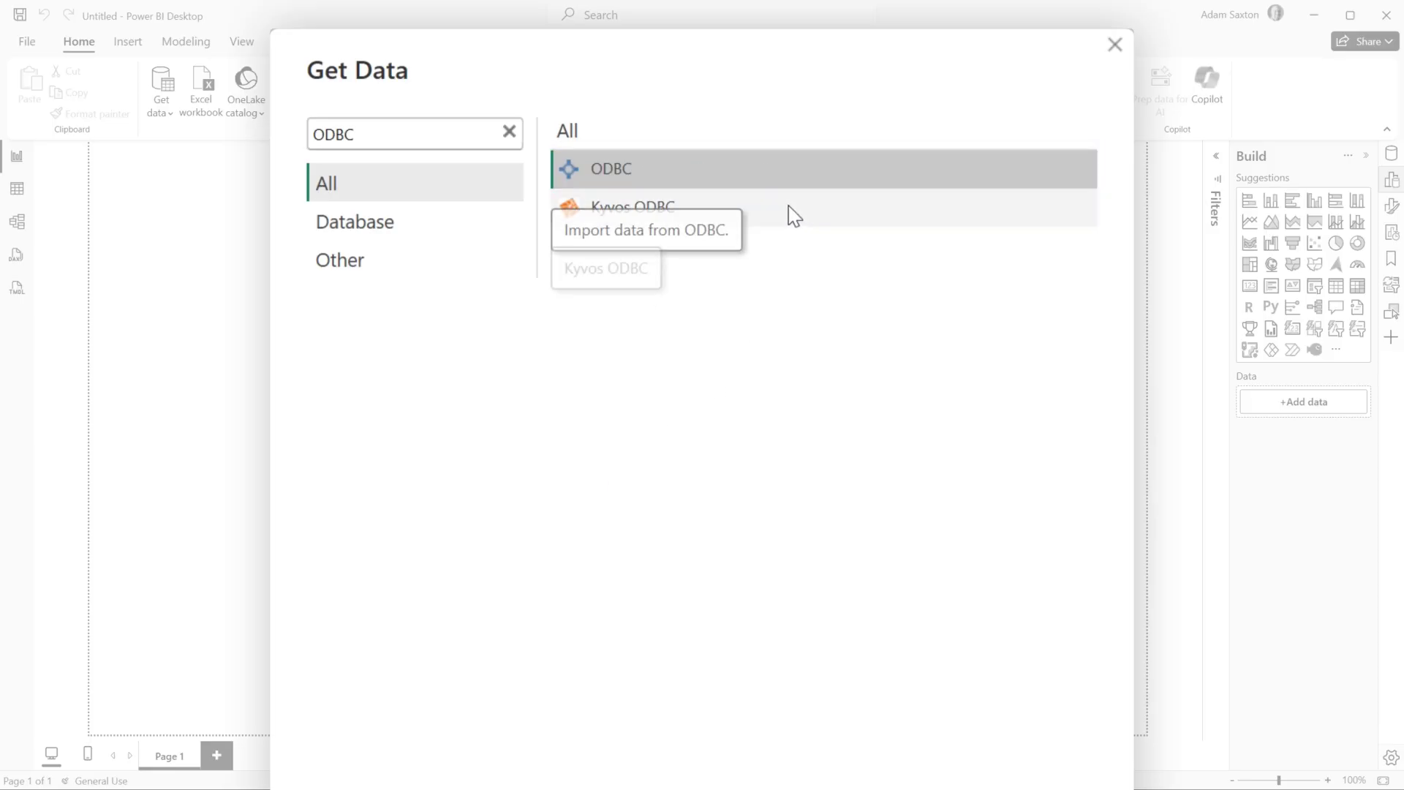
{"action": "left_click", "coordinate": [508, 134]}
{"action": "left_click", "coordinate": [402, 379]}
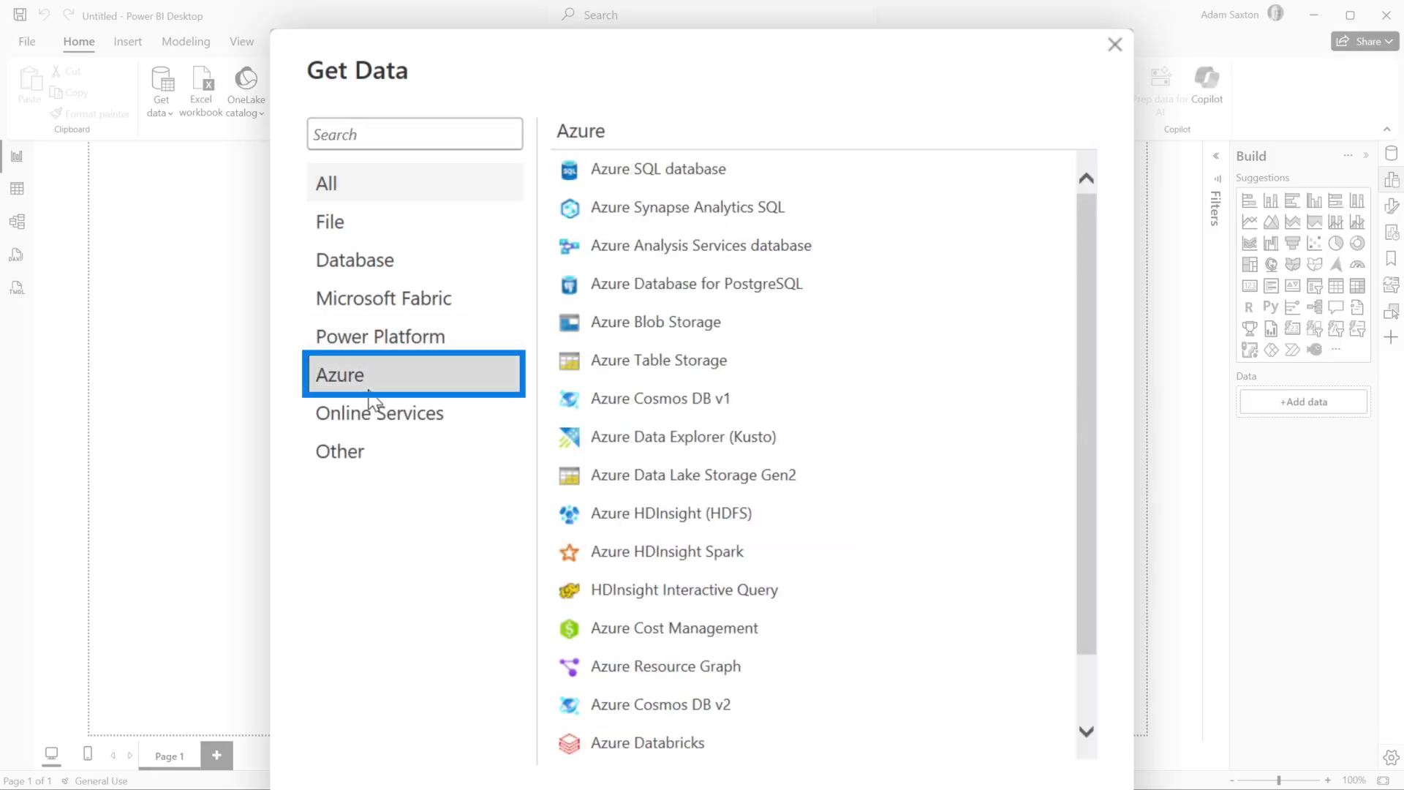
{"action": "left_click", "coordinate": [695, 173]}
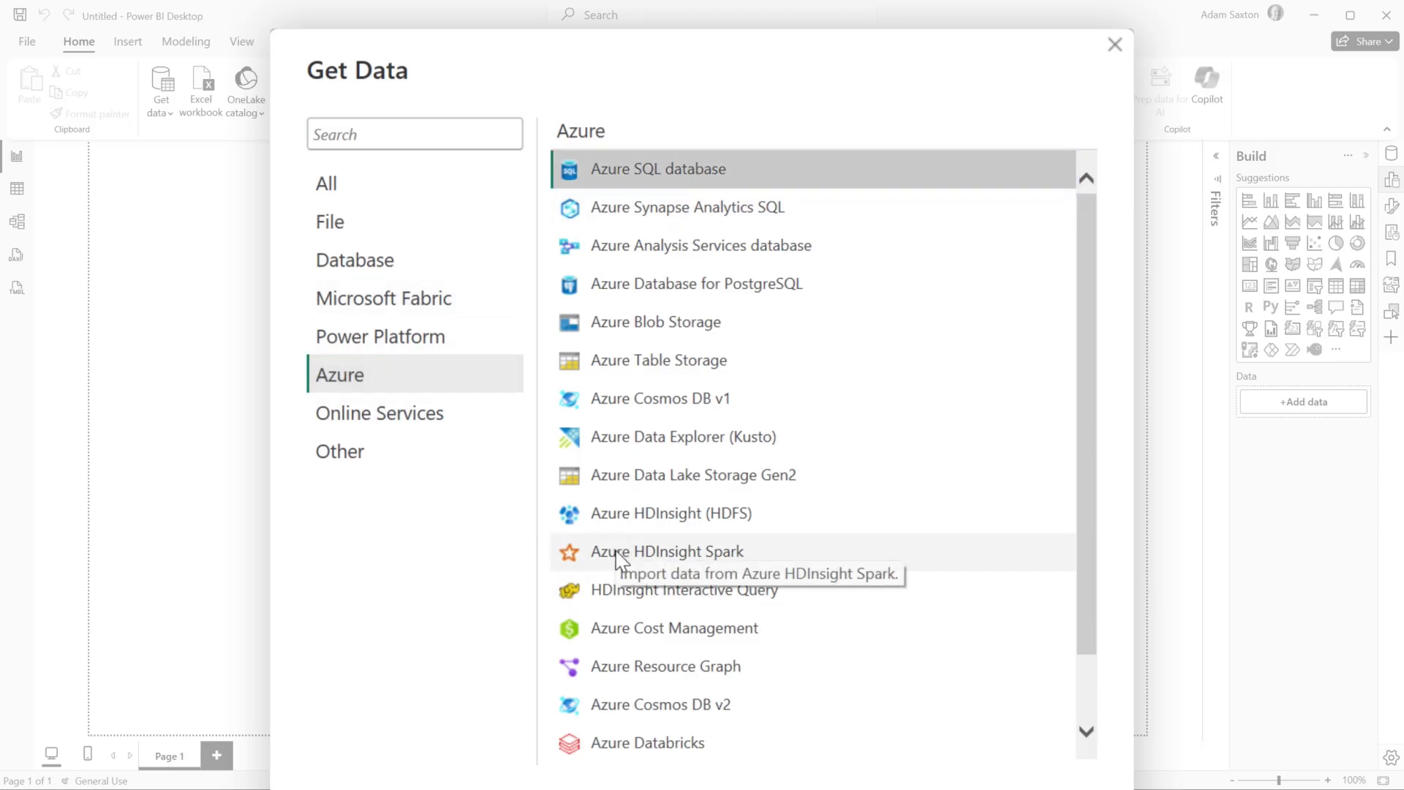
{"action": "scroll", "coordinate": [774, 649], "scroll_direction": "down", "scroll_amount": 2}
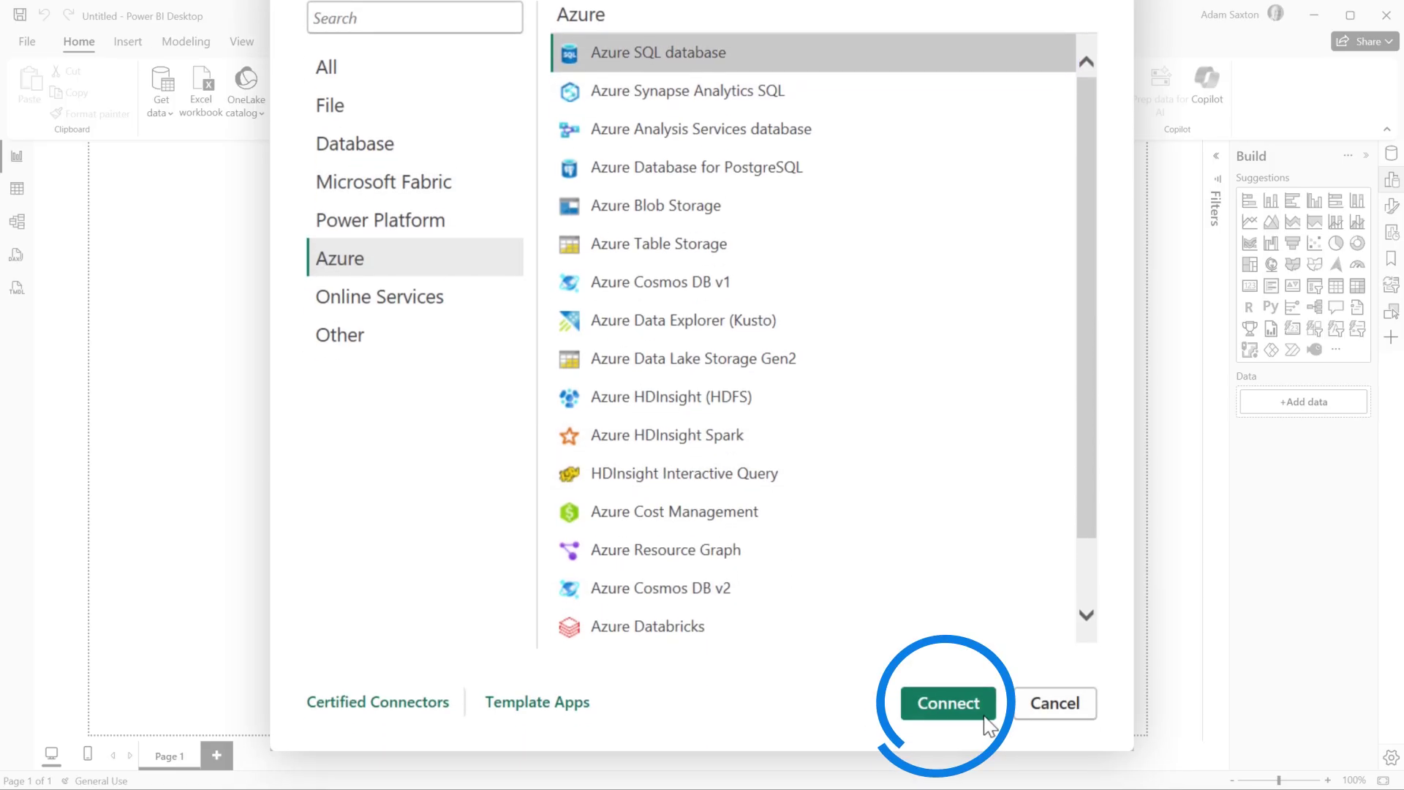
Connect to server giac.database.windows.net, database AdventureWorksDW, glancing at the advanced options
{"action": "left_click", "coordinate": [950, 705]}
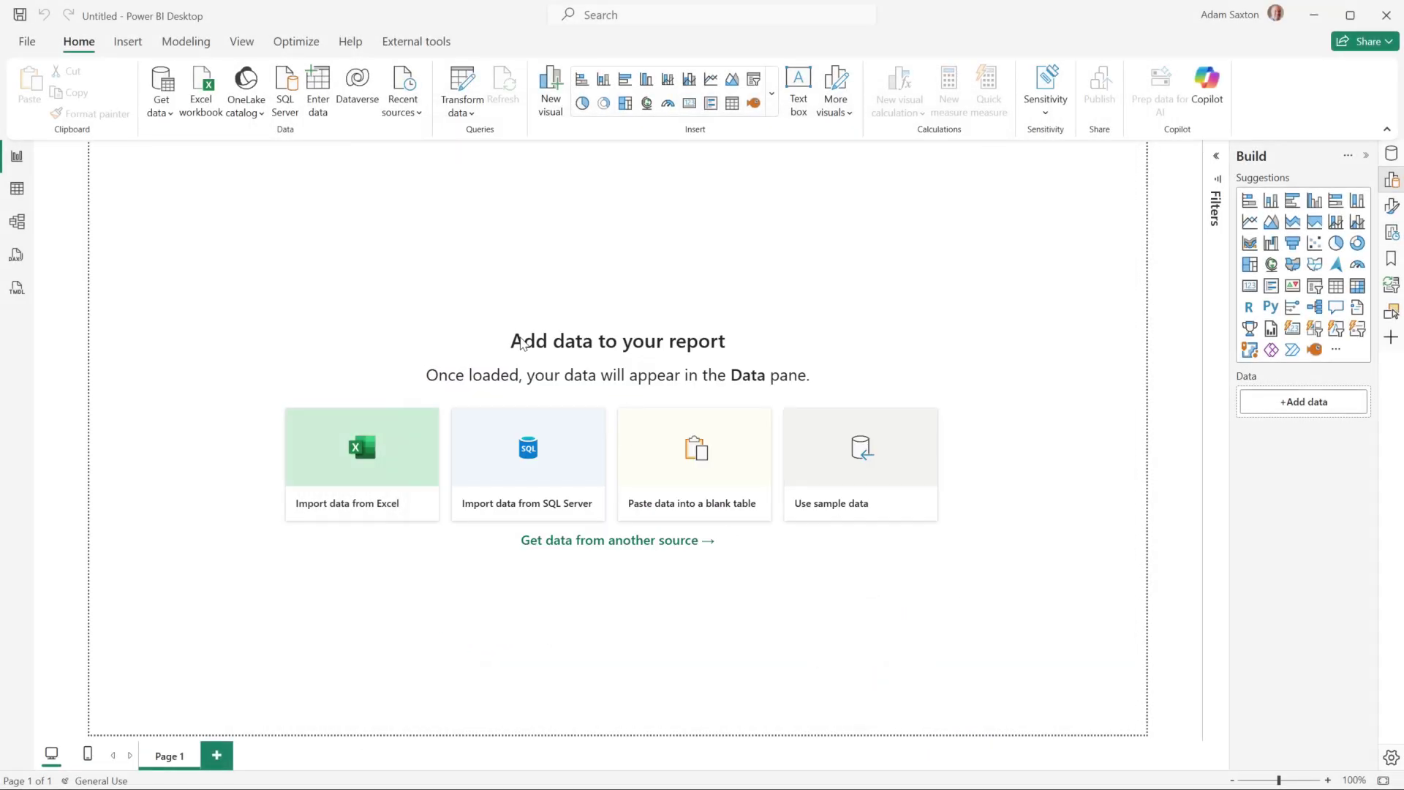
{"action": "type", "text": "gi"}
{"action": "type", "text": "ac.dat"}
{"action": "type", "text": "abase.windows."}
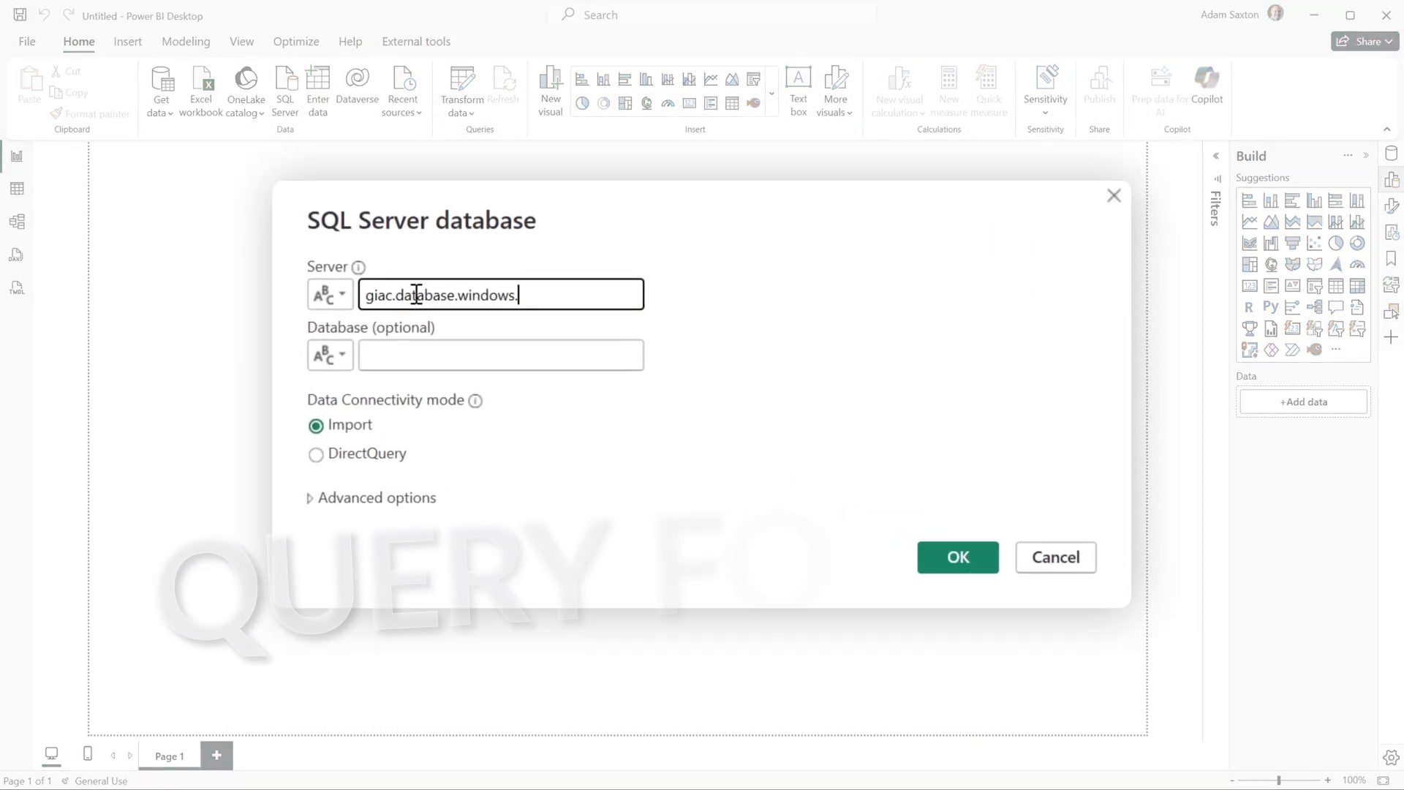
{"action": "type", "text": "net"}
{"action": "key", "text": "Tab"}
{"action": "type", "text": "AdventureWorksD"}
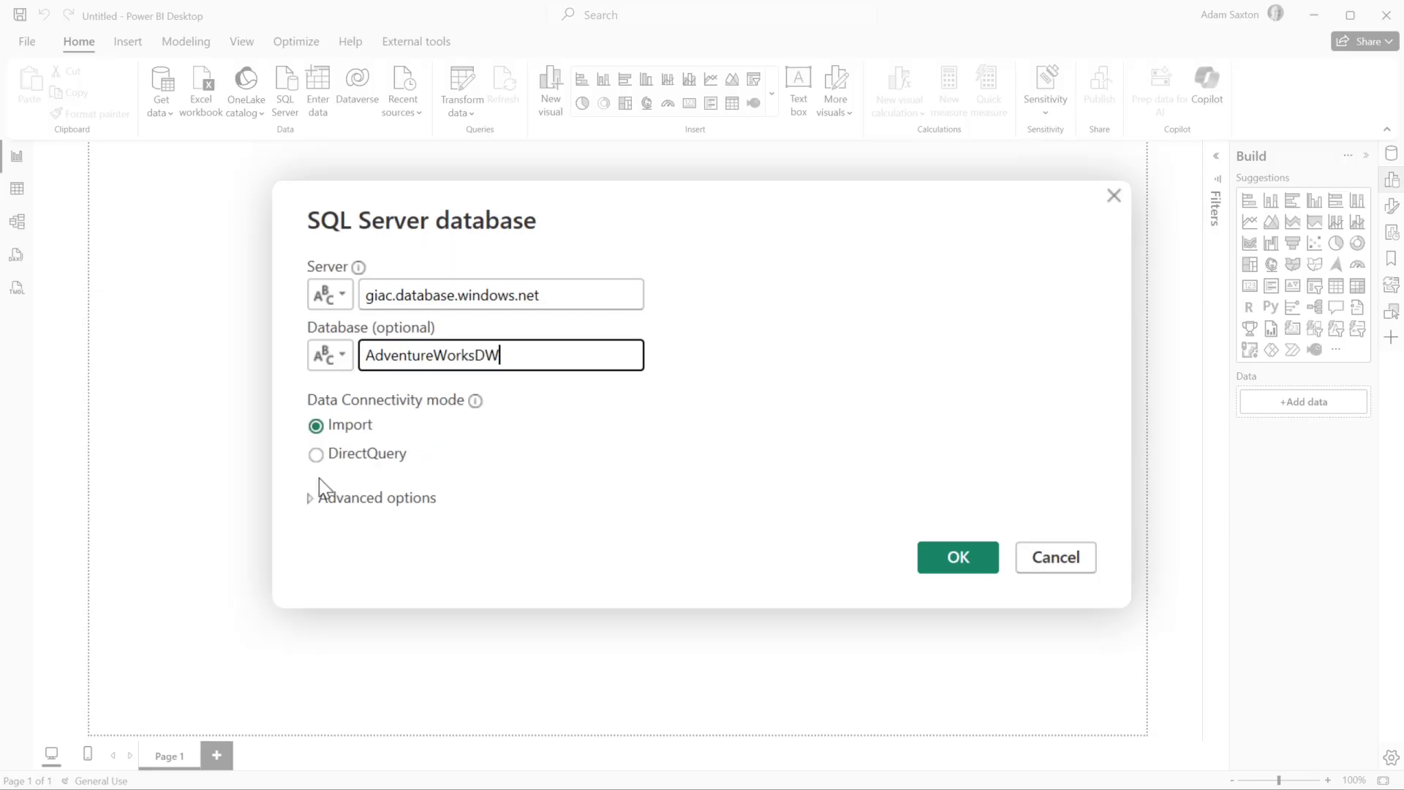
{"action": "left_click", "coordinate": [336, 496]}
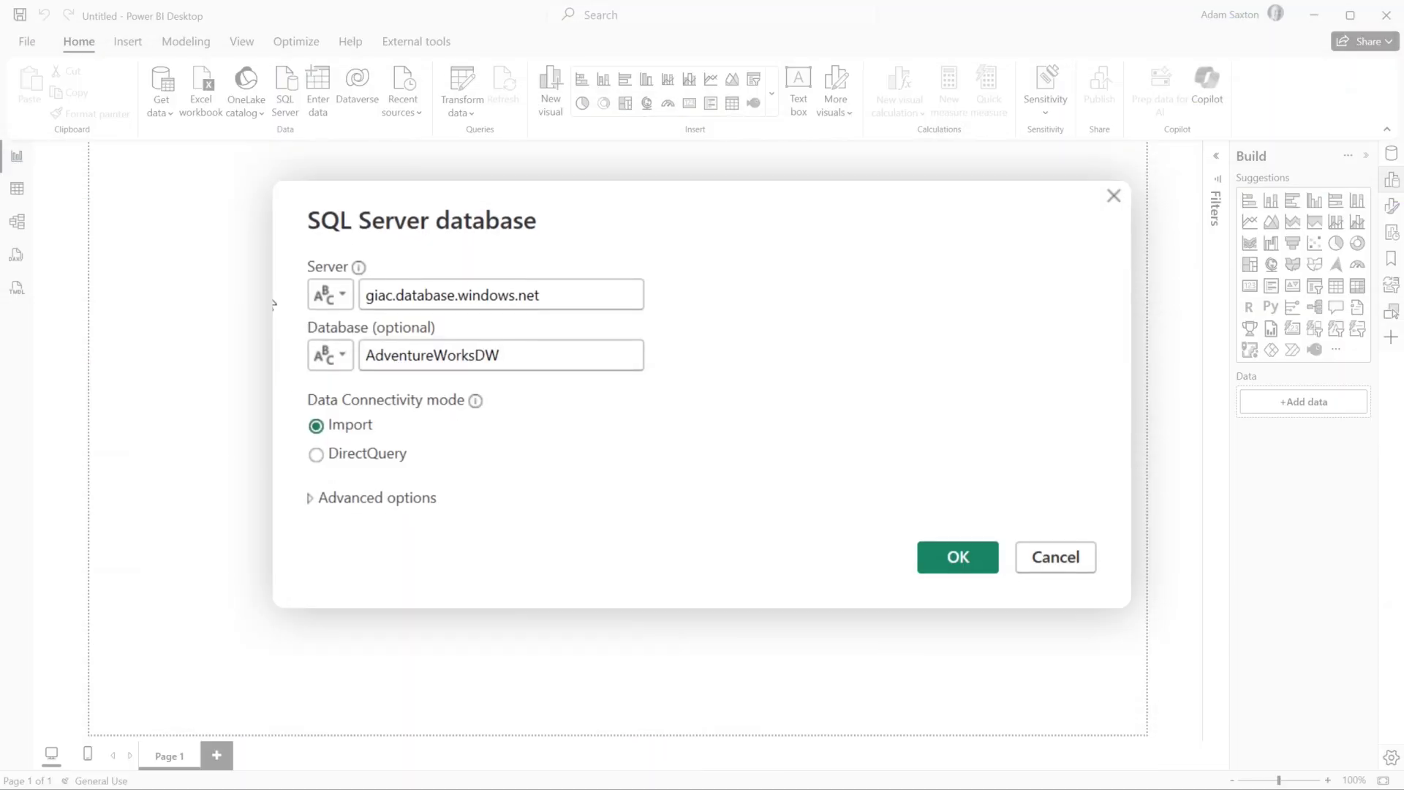
{"action": "left_click", "coordinate": [877, 507]}
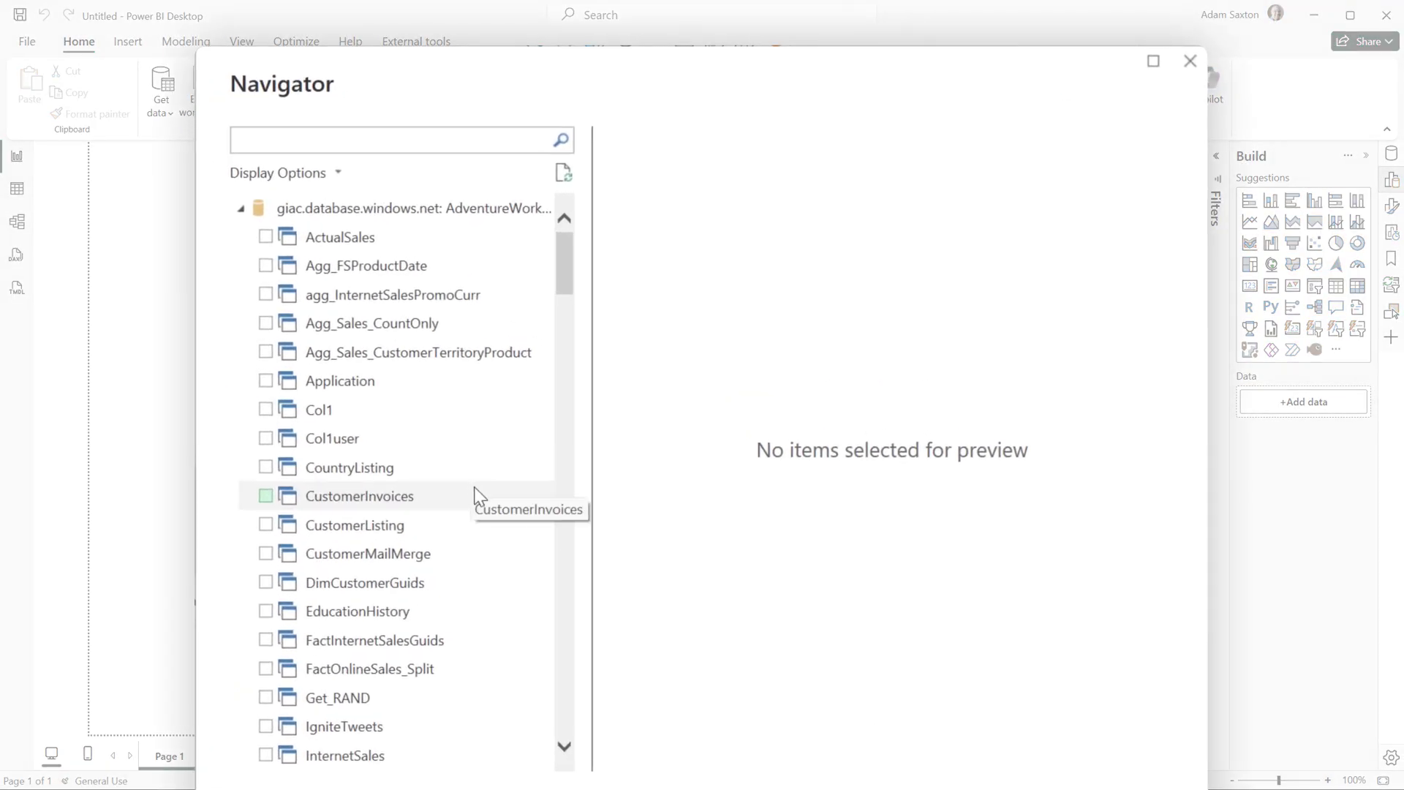
{"action": "scroll", "coordinate": [453, 476], "scroll_direction": "down", "scroll_amount": 3}
{"action": "scroll", "coordinate": [453, 476], "scroll_direction": "down", "scroll_amount": 3}
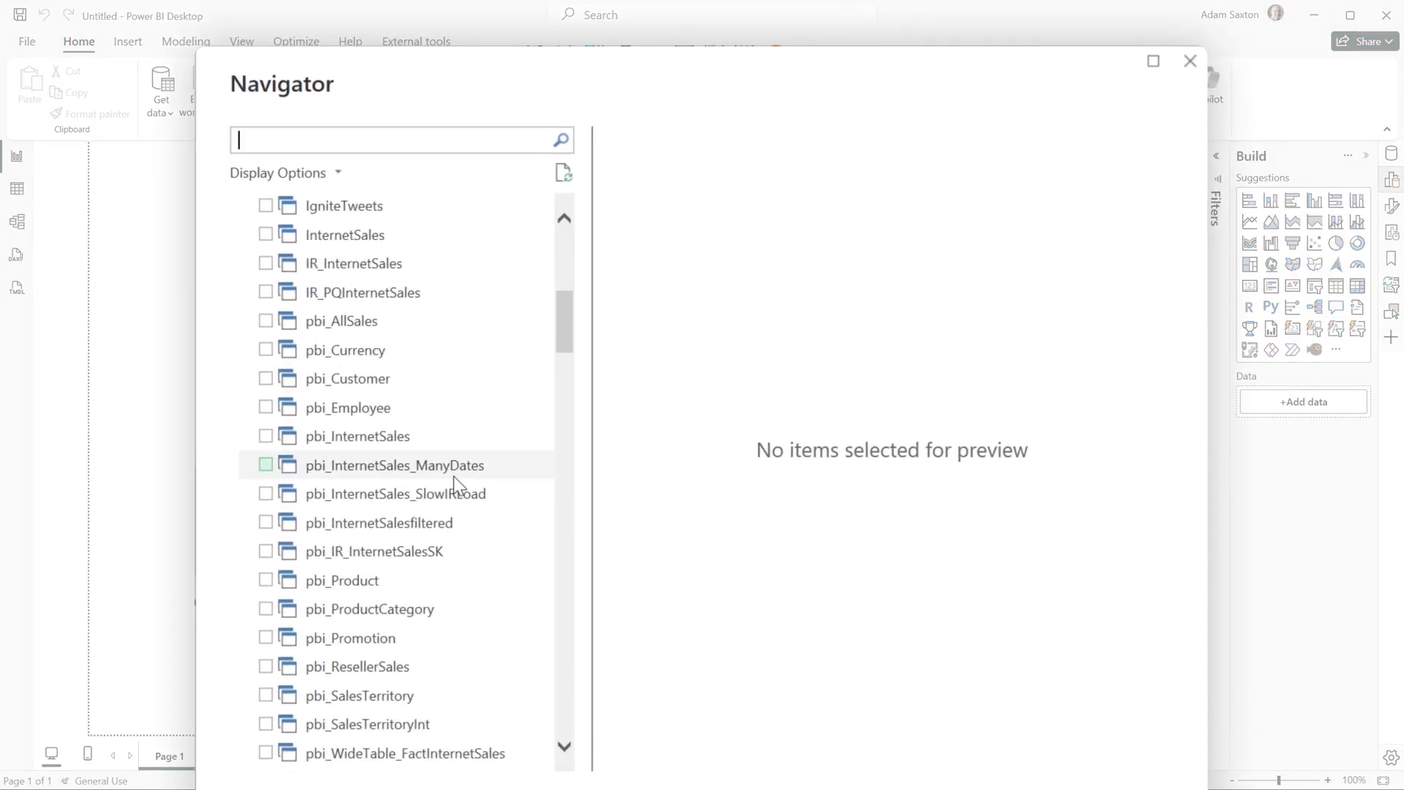
Select pbi_Customer, pbi_InternetSales, pbi_Product, pbi_ProductCategory and DimSalesTerritory and send them to Transform Data
{"action": "left_click", "coordinate": [266, 378]}
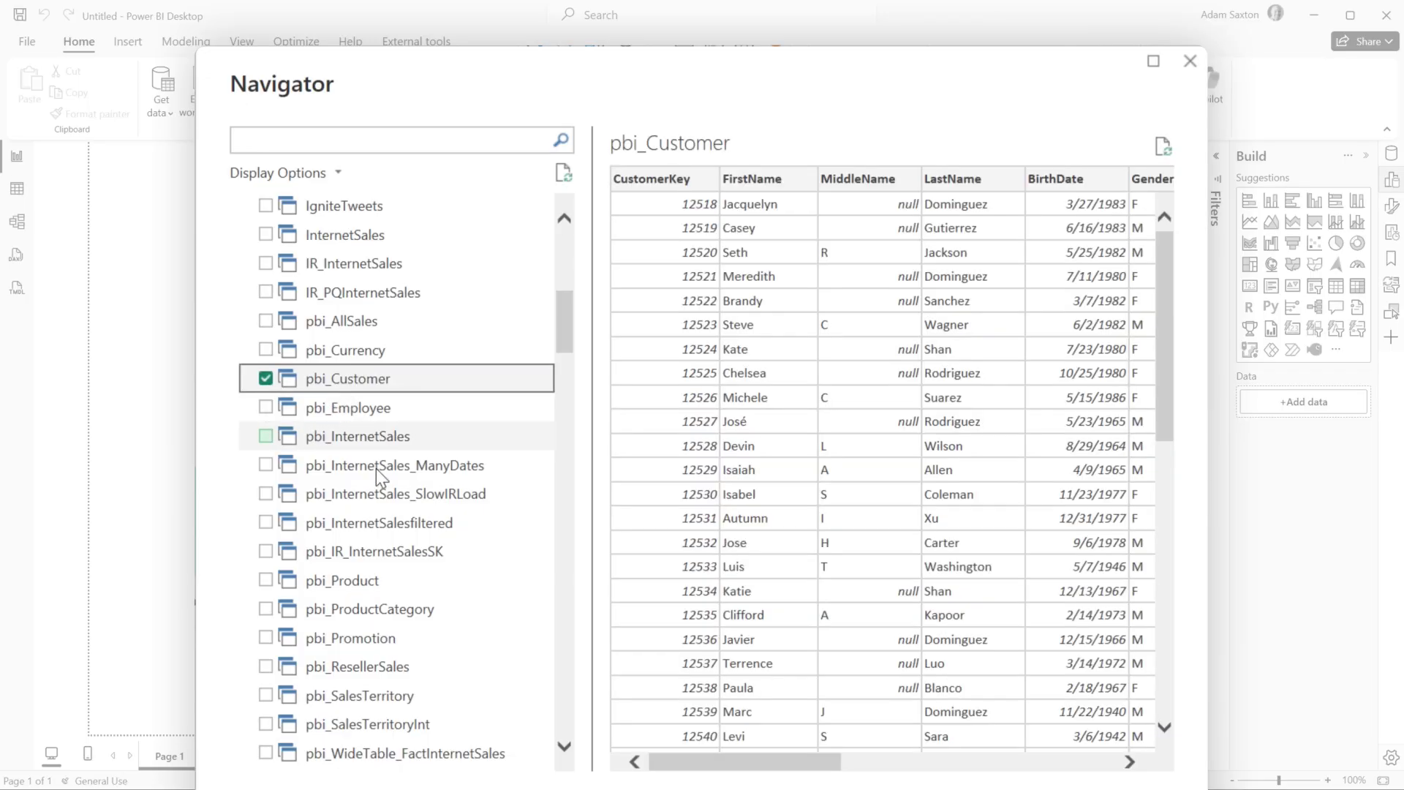
{"action": "left_click", "coordinate": [266, 435]}
{"action": "left_click", "coordinate": [266, 581]}
{"action": "left_click", "coordinate": [265, 609]}
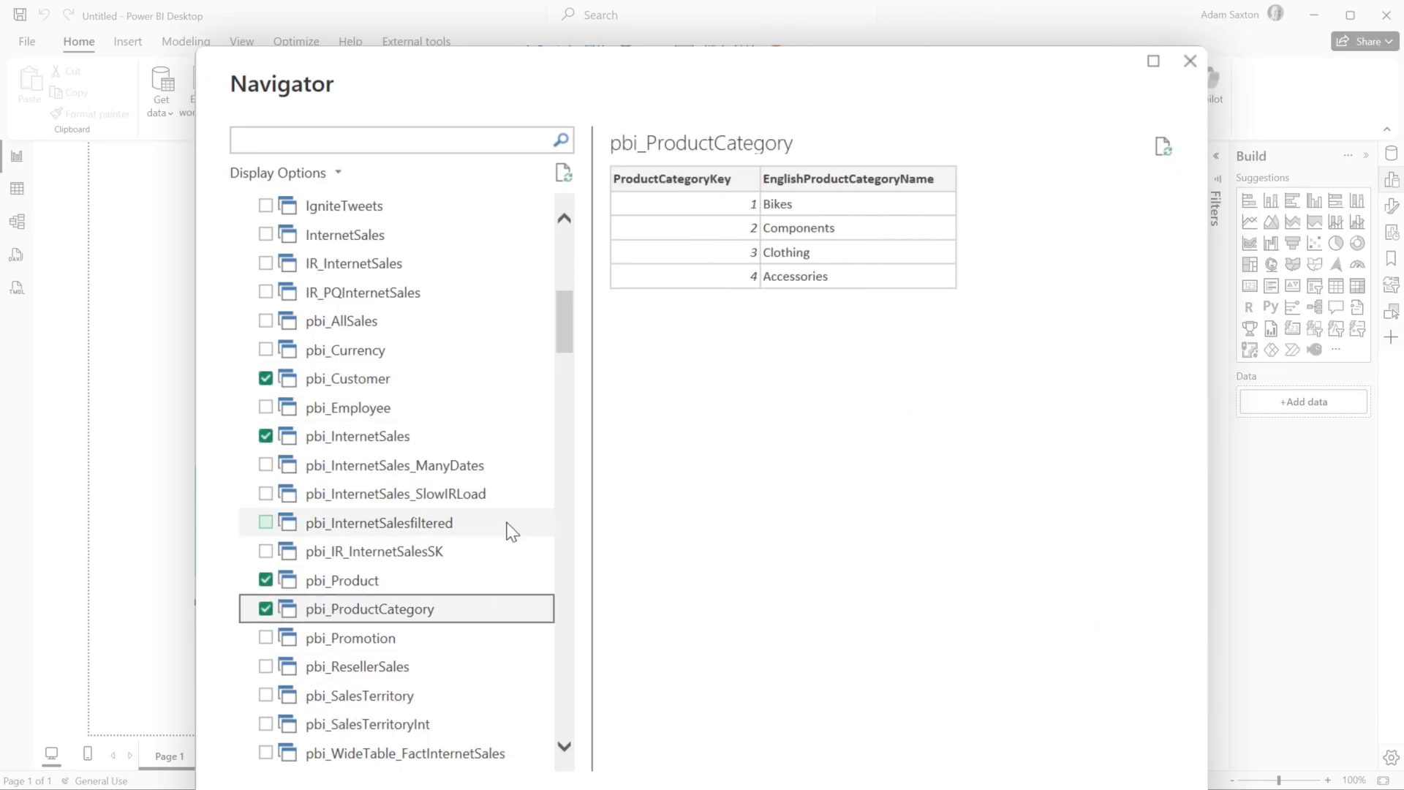
{"action": "scroll", "coordinate": [489, 527], "scroll_direction": "down", "scroll_amount": 5}
{"action": "scroll", "coordinate": [490, 527], "scroll_direction": "down", "scroll_amount": 5}
{"action": "scroll", "coordinate": [490, 450], "scroll_direction": "down", "scroll_amount": 2}
{"action": "left_click", "coordinate": [265, 496]}
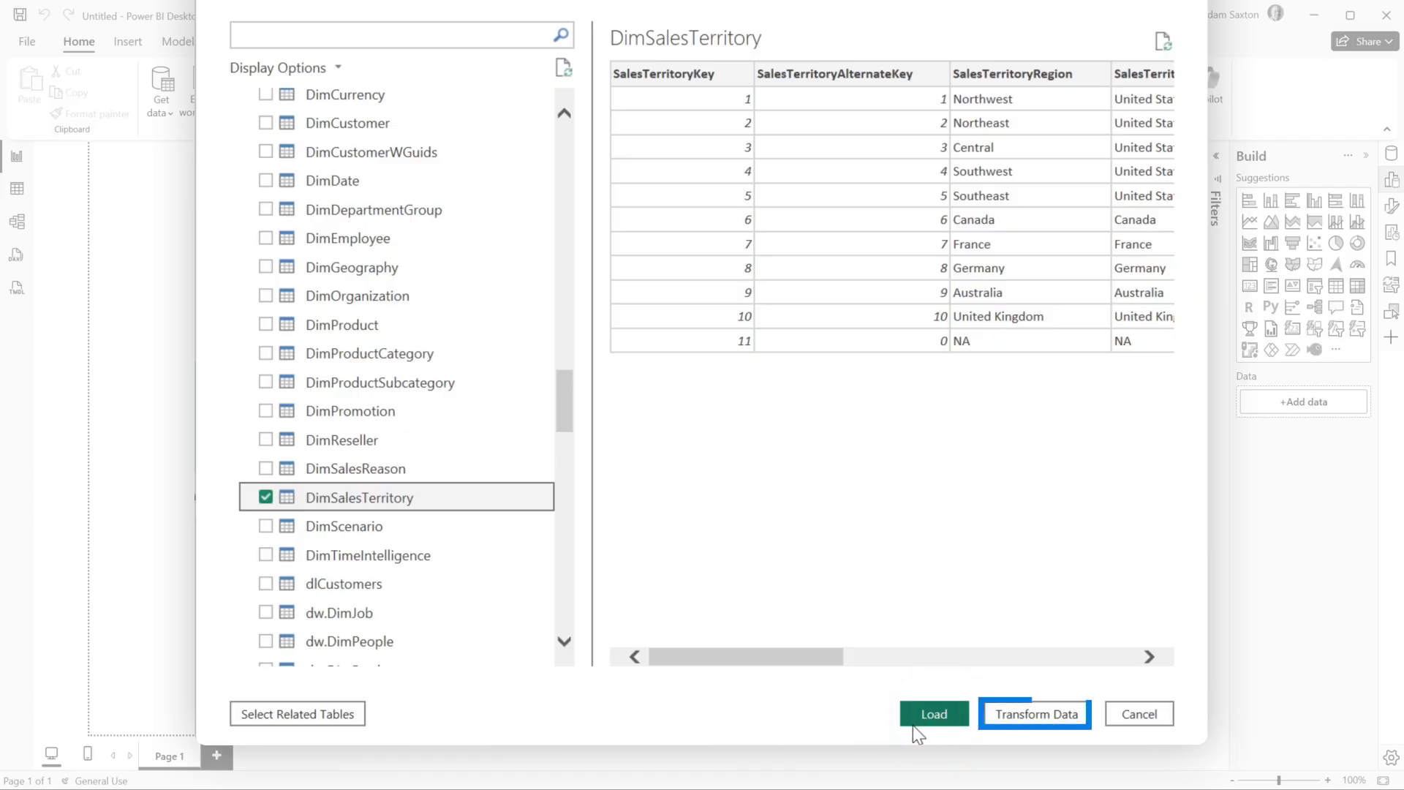
{"action": "left_click", "coordinate": [1060, 726]}
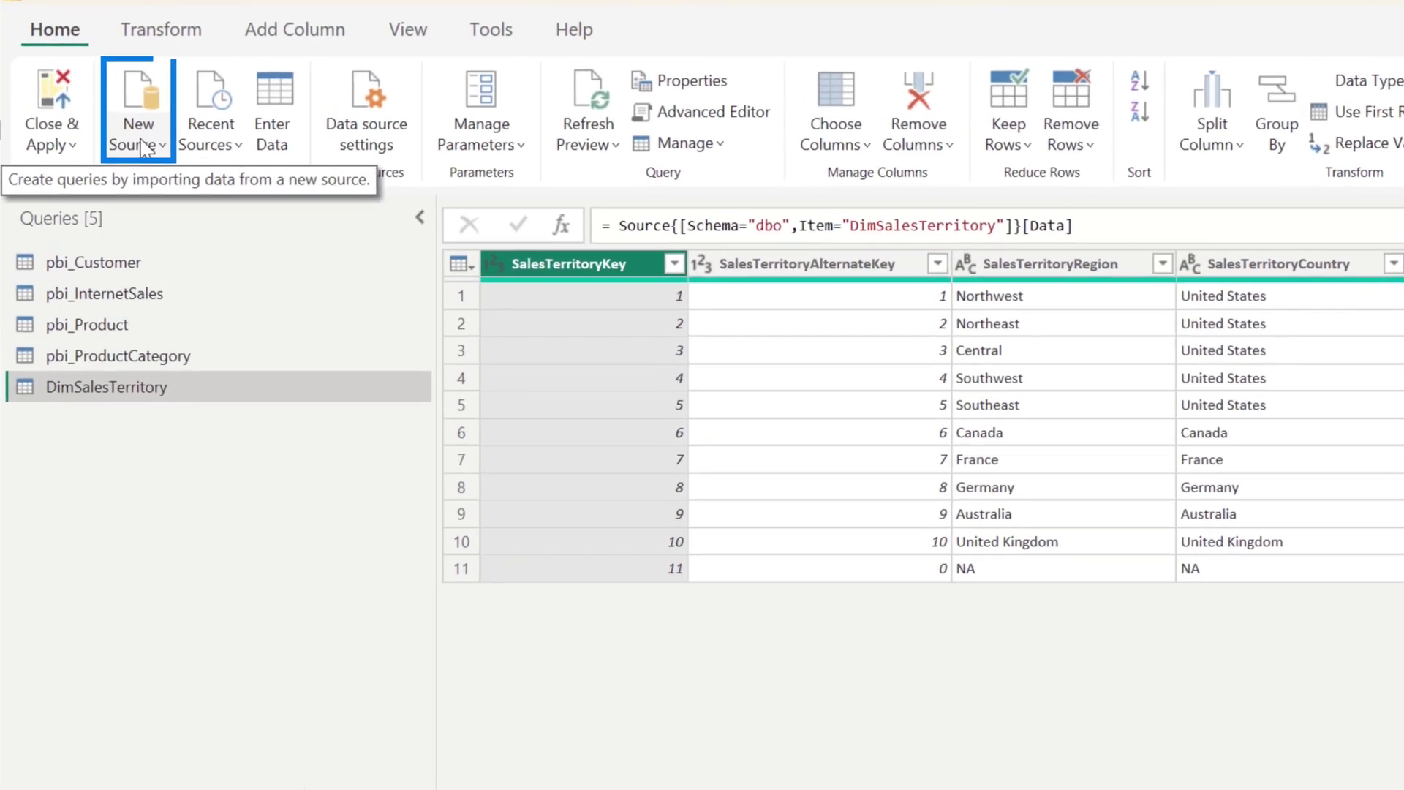
Import Subcategory.csv through New Source > Text/CSV as a sixth query
{"action": "left_click", "coordinate": [89, 106]}
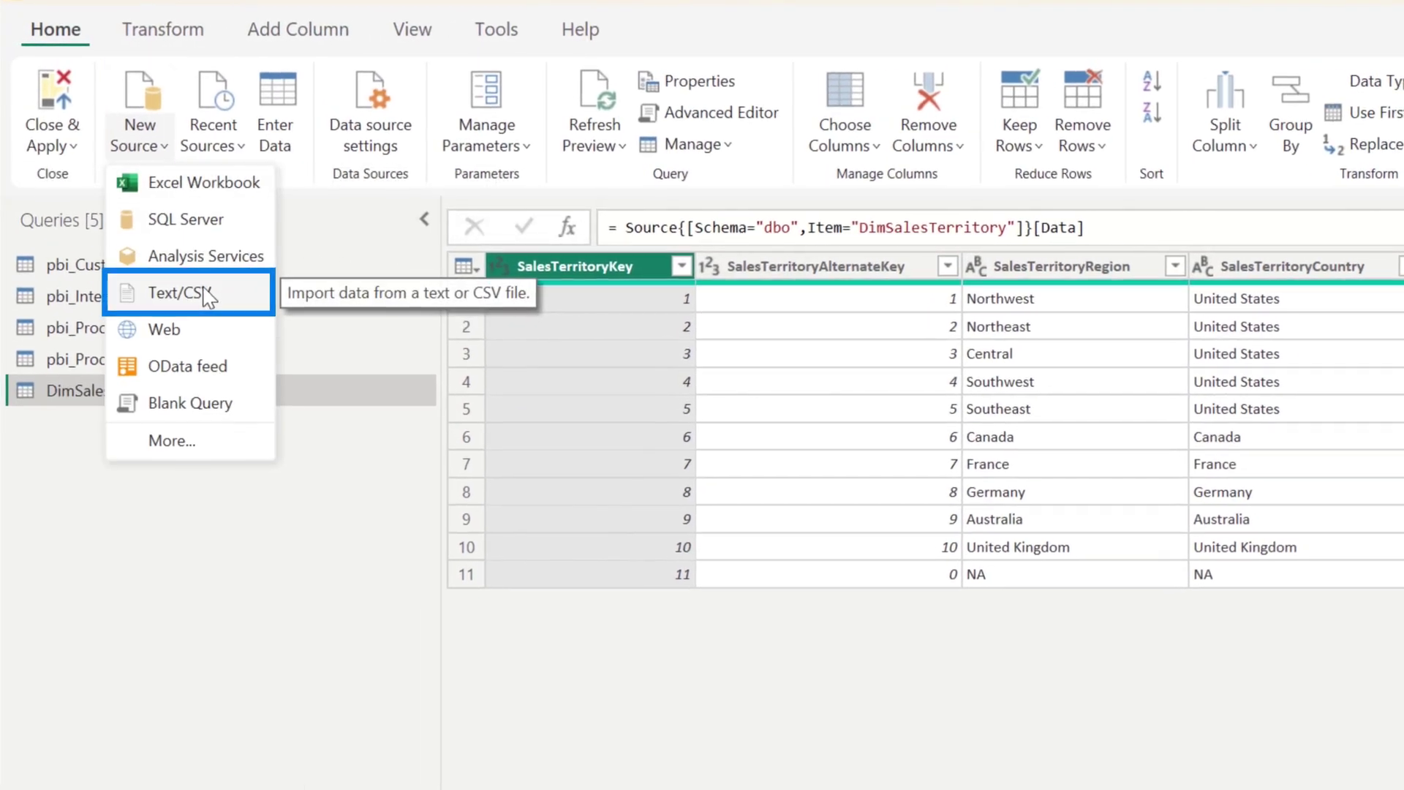
{"action": "left_click", "coordinate": [176, 292]}
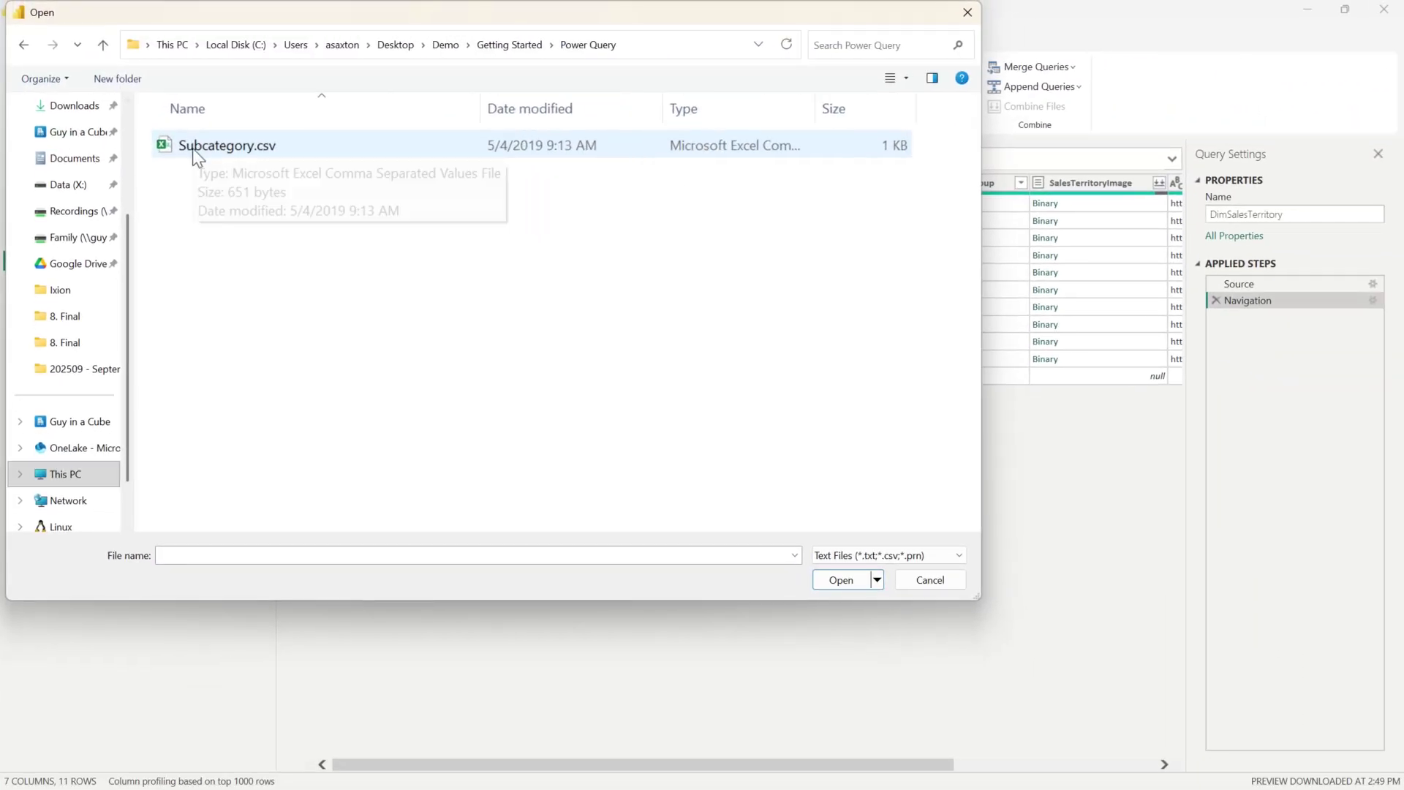
{"action": "left_click", "coordinate": [162, 150]}
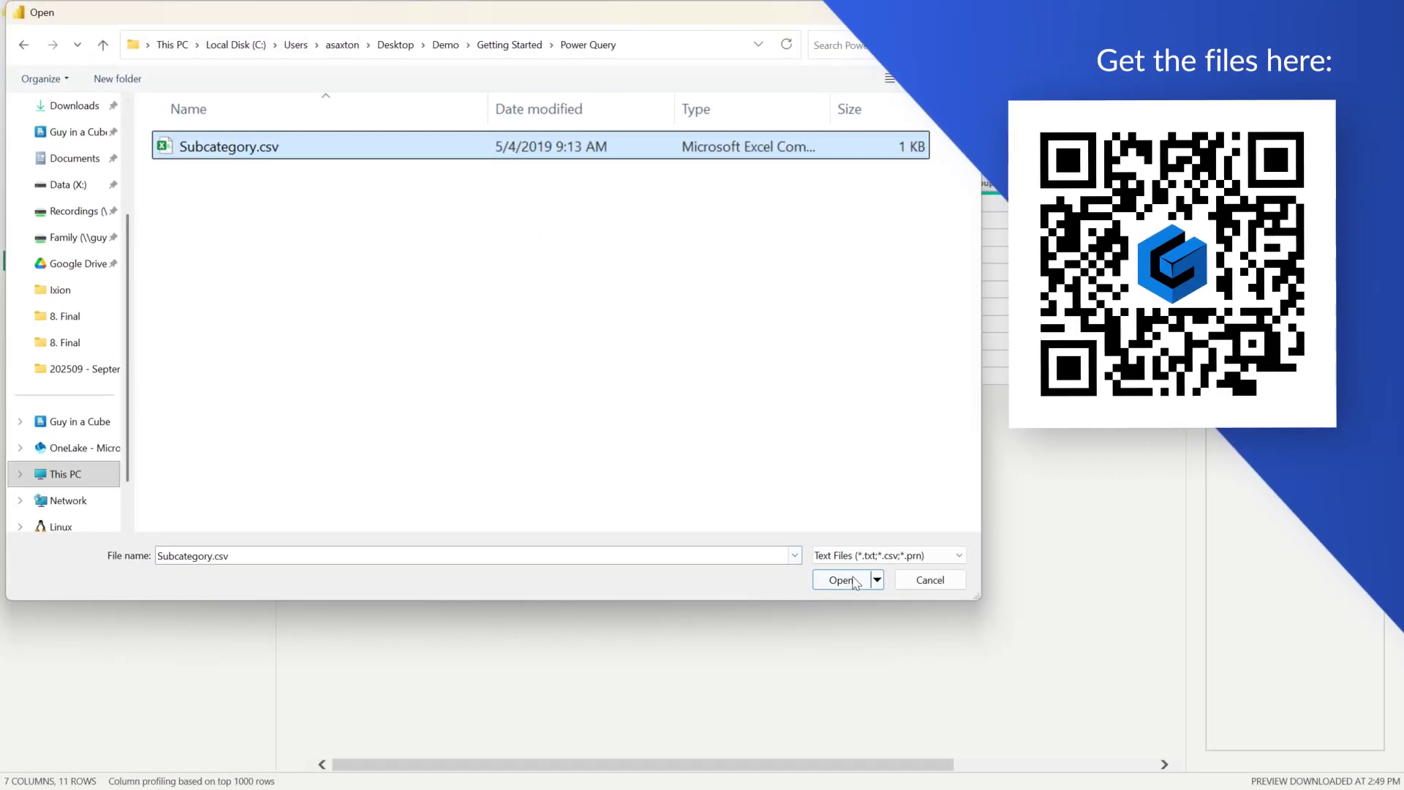
{"action": "left_click", "coordinate": [836, 582]}
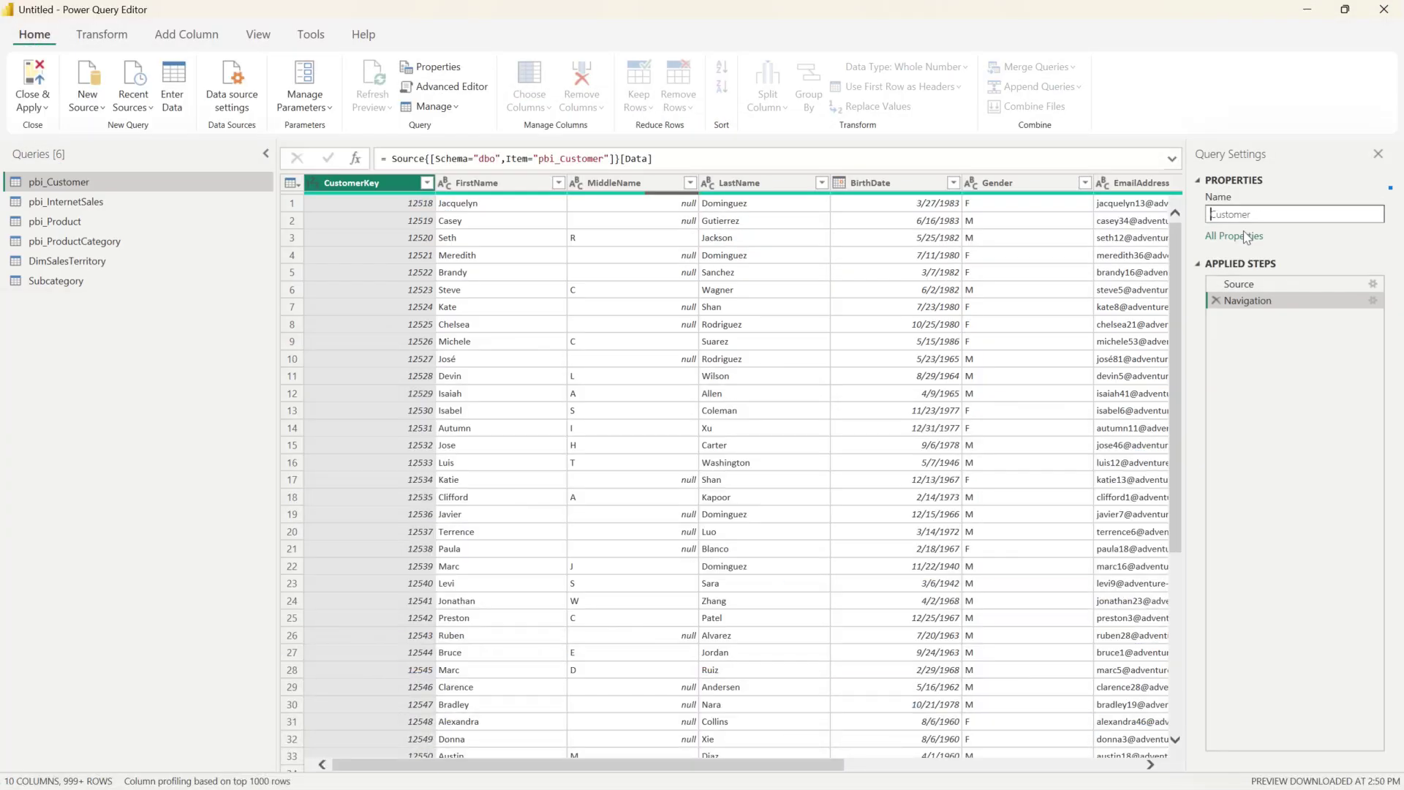
Rename pbi_InternetSales, pbi_Product and pbi_ProductCategory to Internet Sales, Product and Product Category
{"action": "left_click", "coordinate": [139, 234]}
{"action": "key", "text": "BackSpace"}
{"action": "key", "text": "BackSpace"}
{"action": "key", "text": "BackSpace"}
{"action": "type", "text": "Internet Sales"}
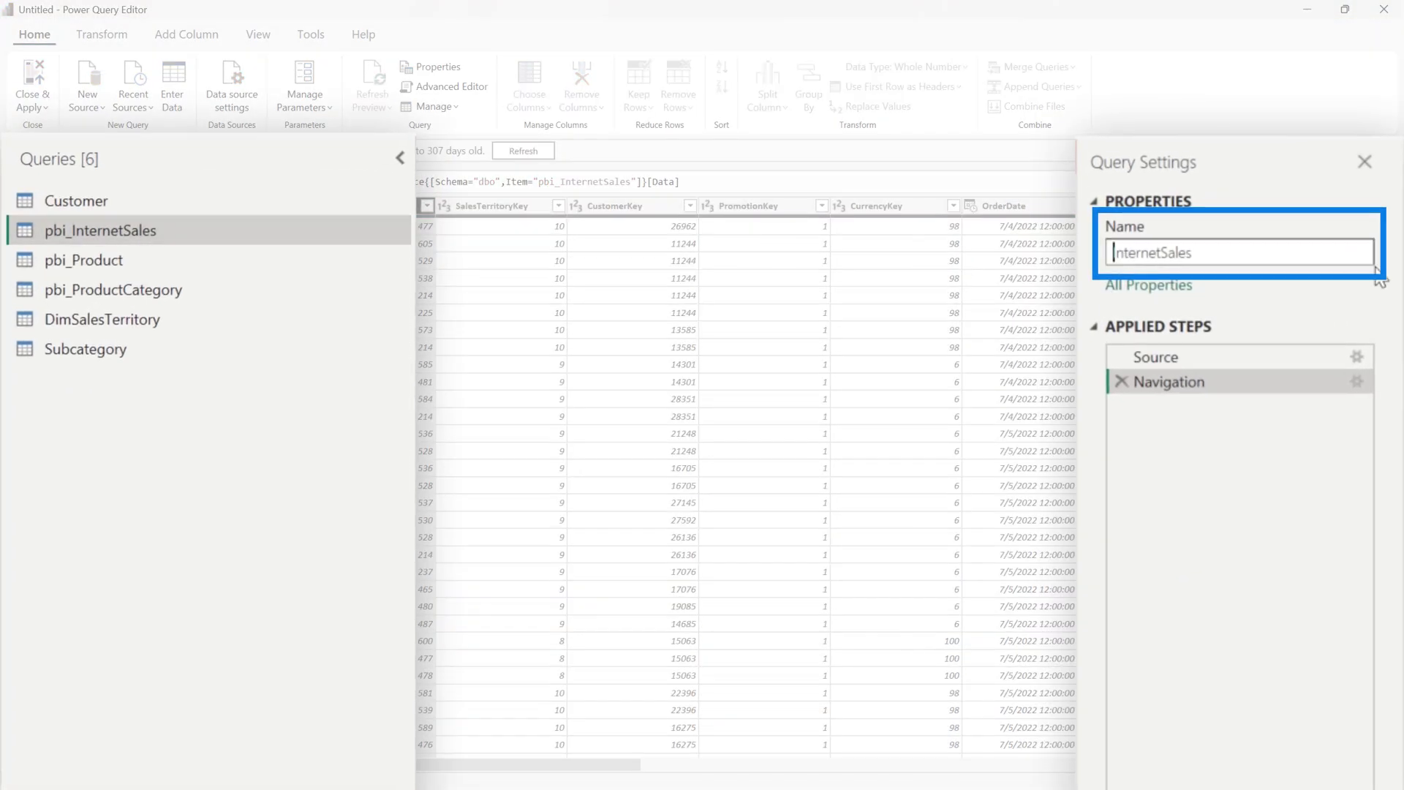
{"action": "left_click", "coordinate": [169, 261]}
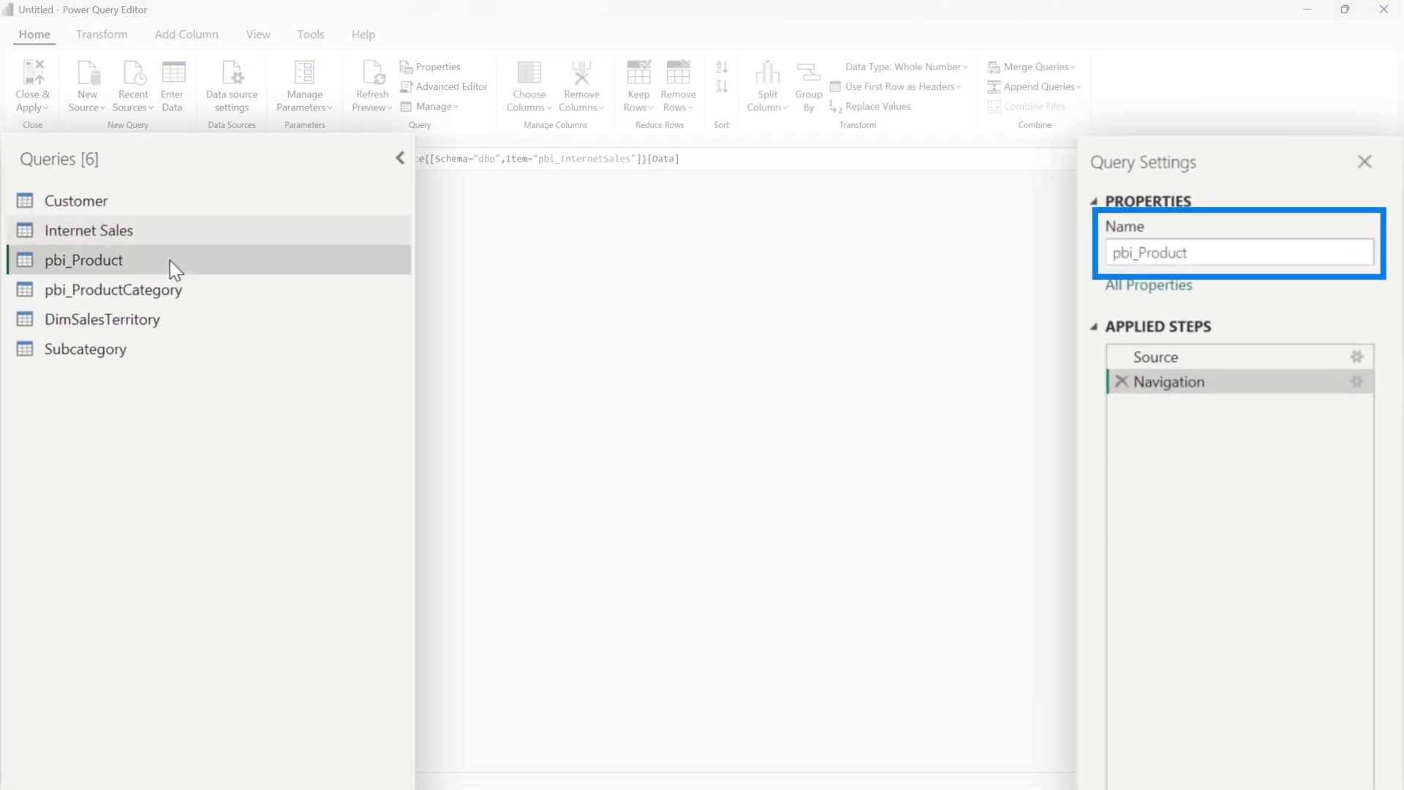
{"action": "left_click", "coordinate": [1138, 253]}
{"action": "key", "text": "BackSpace"}
{"action": "key", "text": "BackSpace"}
{"action": "key", "text": "BackSpace"}
{"action": "left_click", "coordinate": [109, 290]}
{"action": "left_click", "coordinate": [1137, 254]}
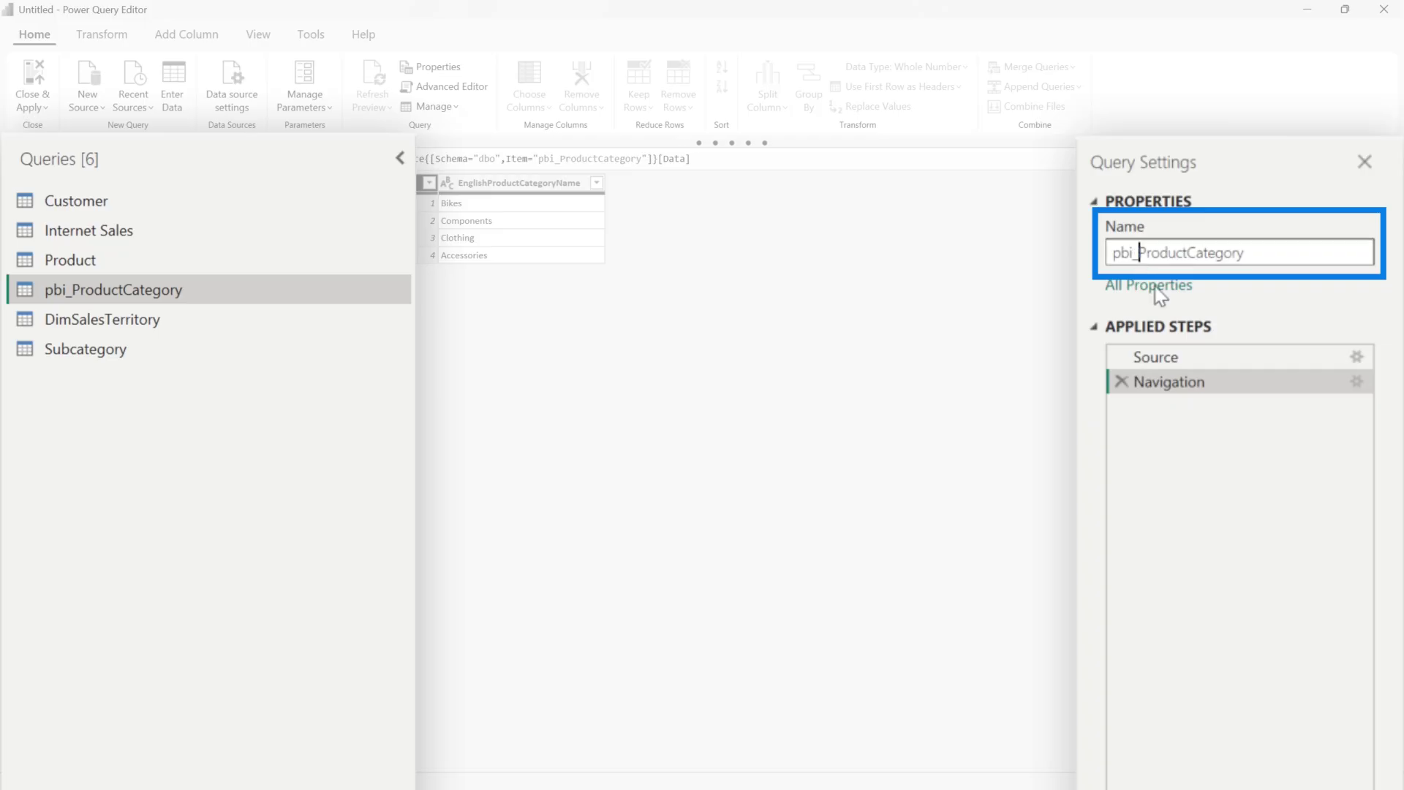
Rename DimSalesTerritory to Sales Territory and leave Subcategory's name as is
{"action": "left_click", "coordinate": [110, 319]}
{"action": "left_click", "coordinate": [1138, 254]}
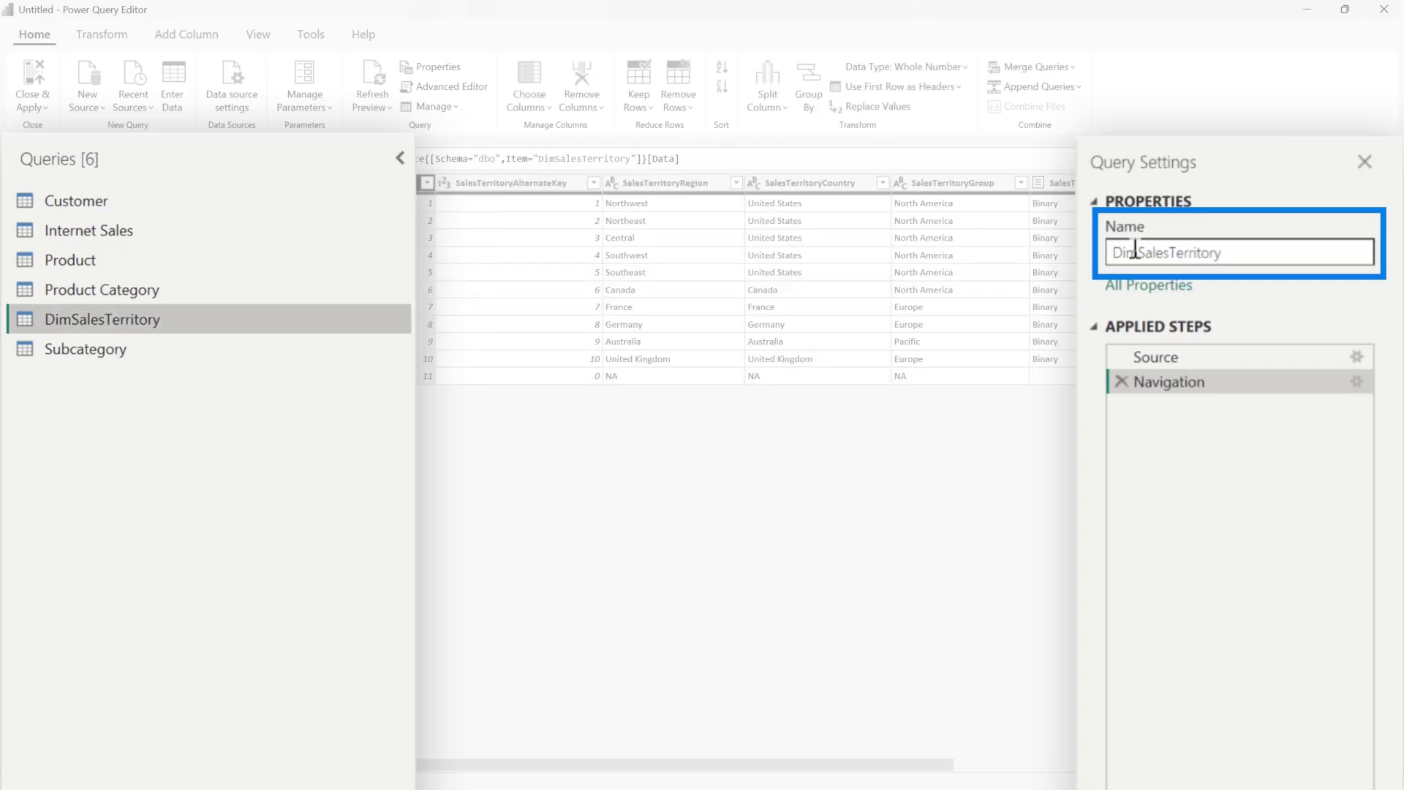
{"action": "key", "text": "shift+Home"}
{"action": "key", "text": "BackSpace"}
{"action": "key", "text": "Right"}
{"action": "key", "text": "Right"}
{"action": "key", "text": "Right"}
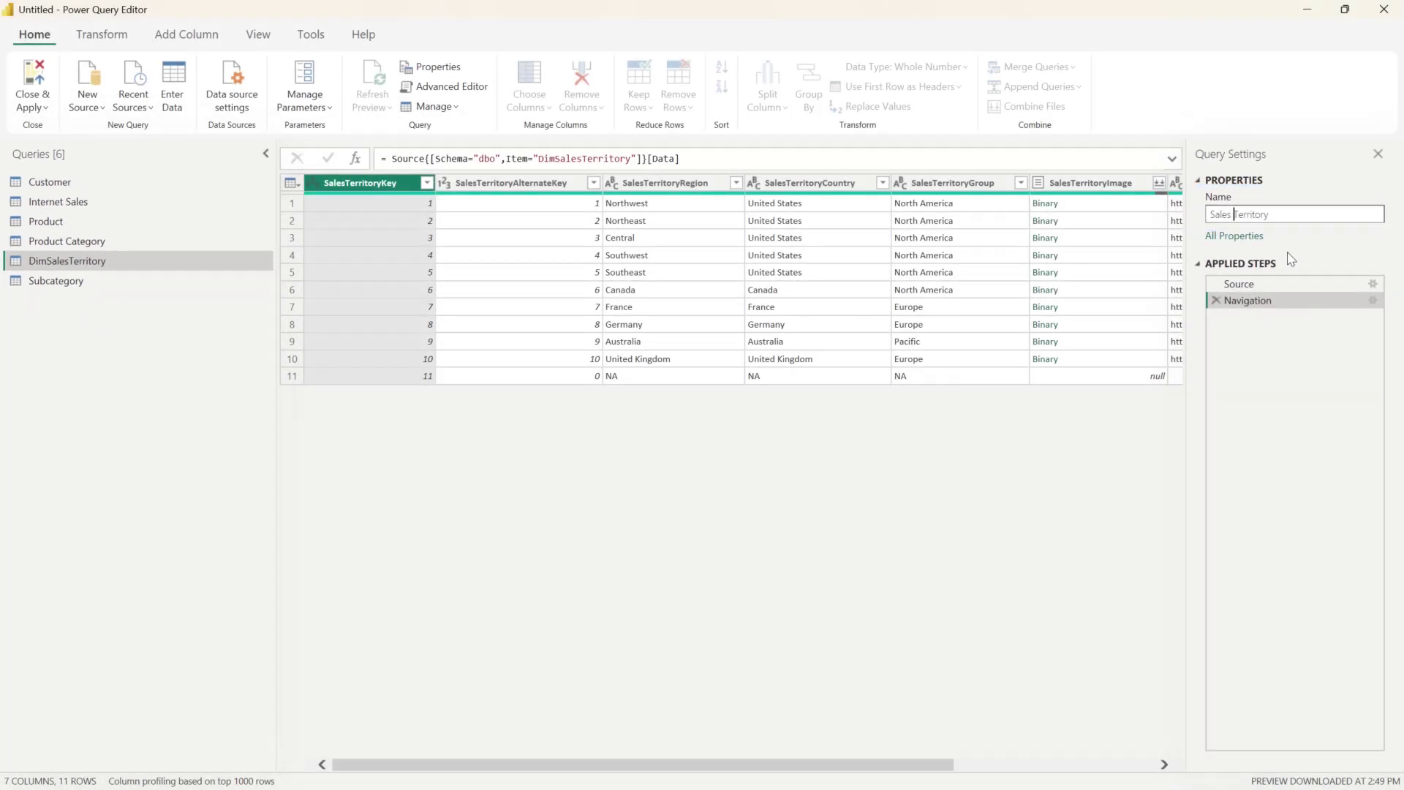
{"action": "left_click", "coordinate": [170, 282]}
{"action": "left_click", "coordinate": [57, 201]}
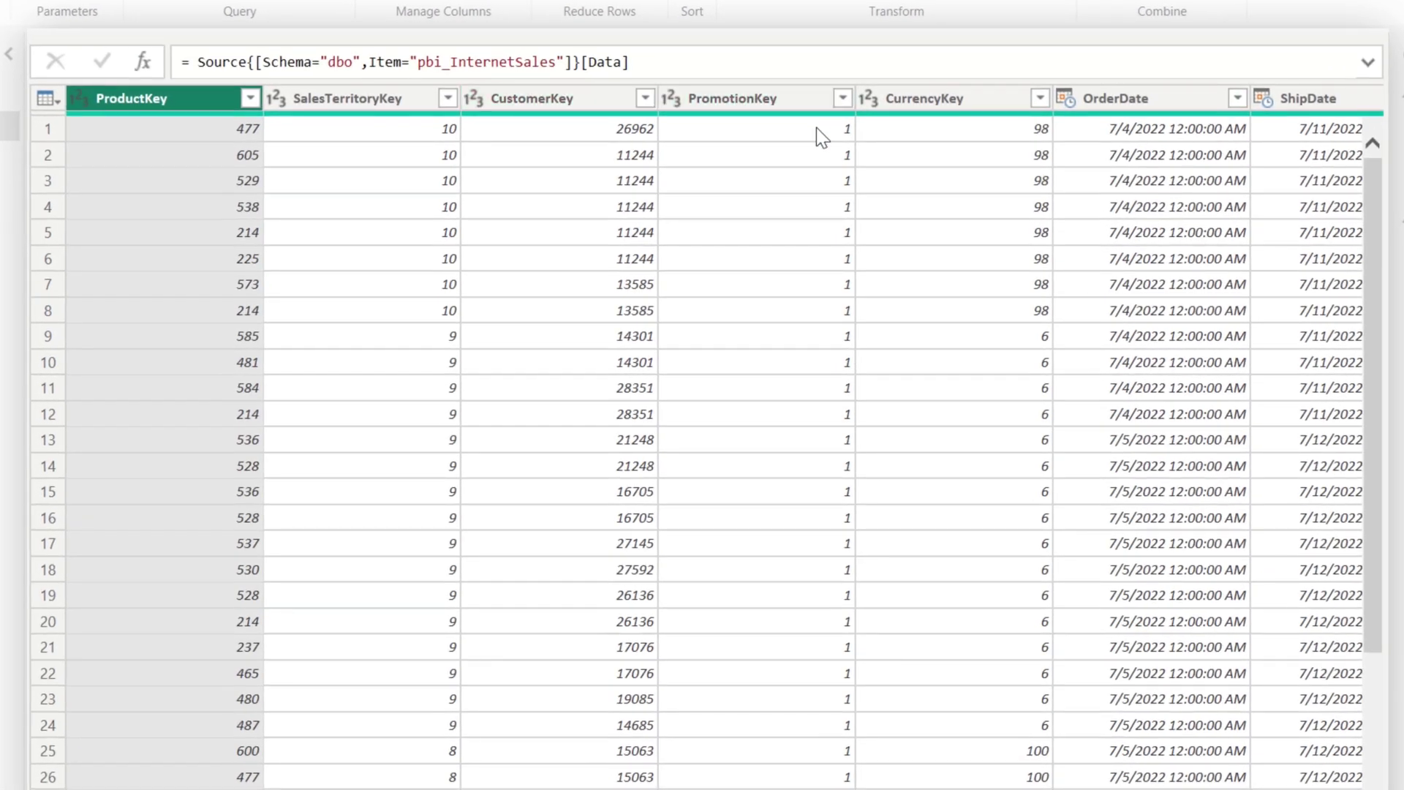
Rename columns to Order Date, Ship Date, Due Date, Order Quantity, Sales Amount and Tax Amount
{"action": "double_click", "coordinate": [1118, 100]}
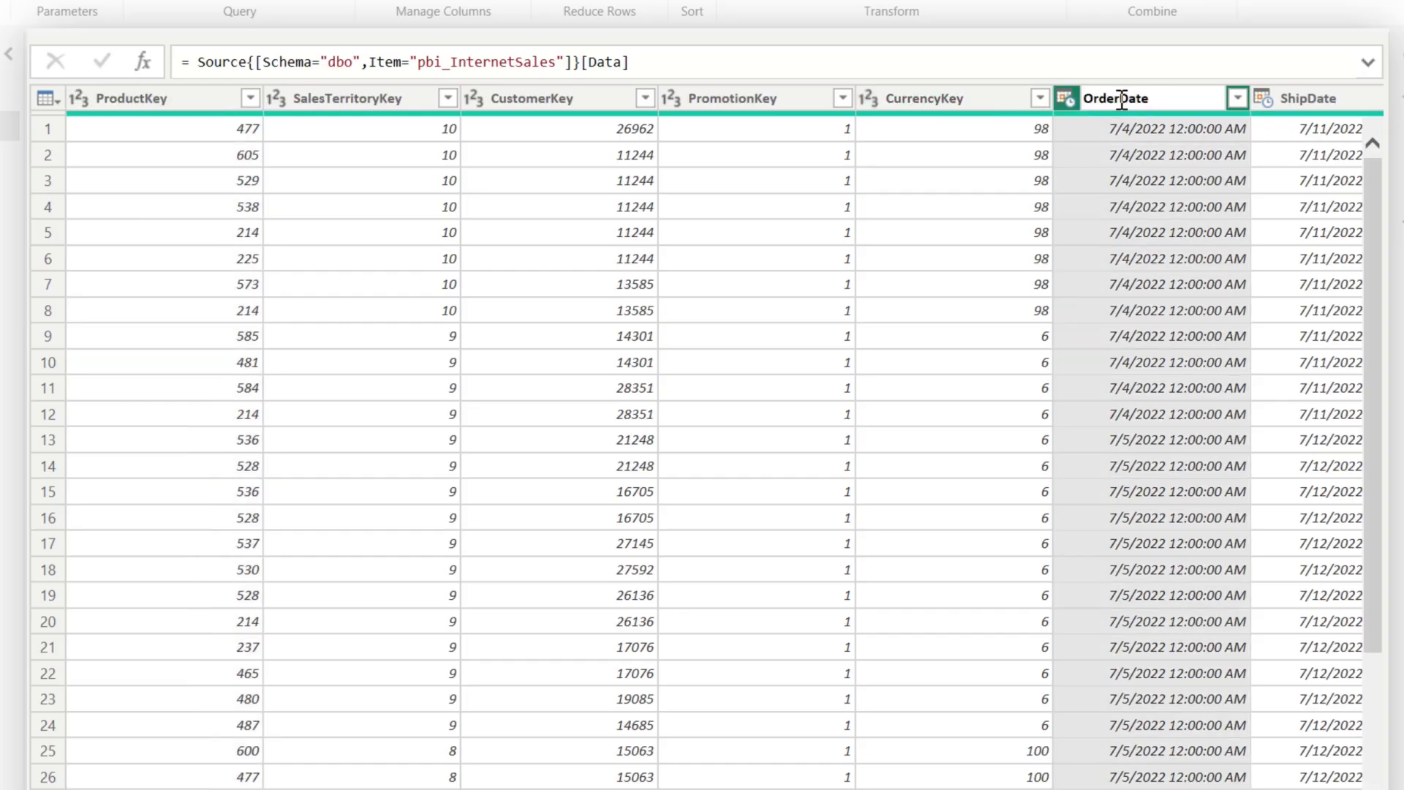
{"action": "double_click", "coordinate": [1311, 99]}
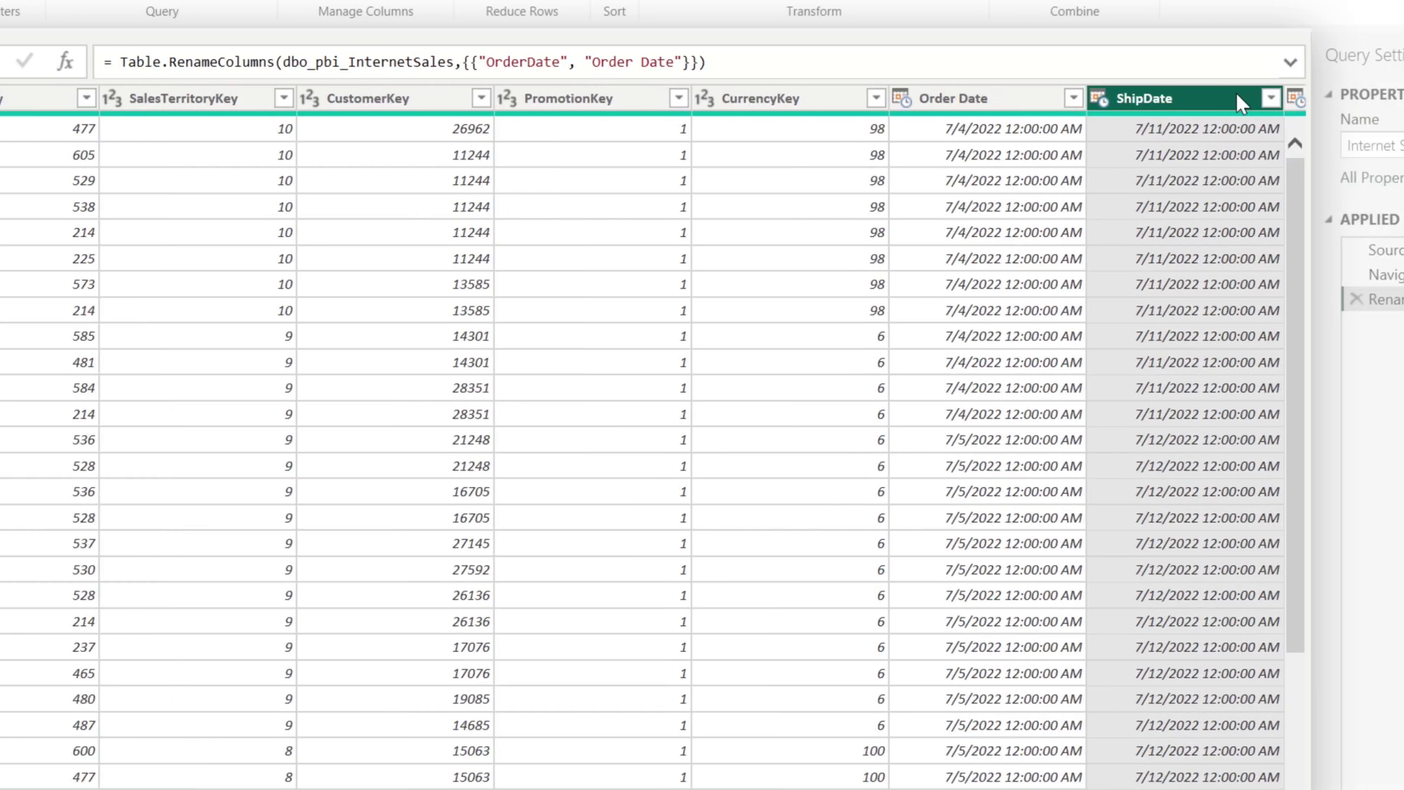
{"action": "type", "text": "Ship Date"}
{"action": "key", "text": "Return"}
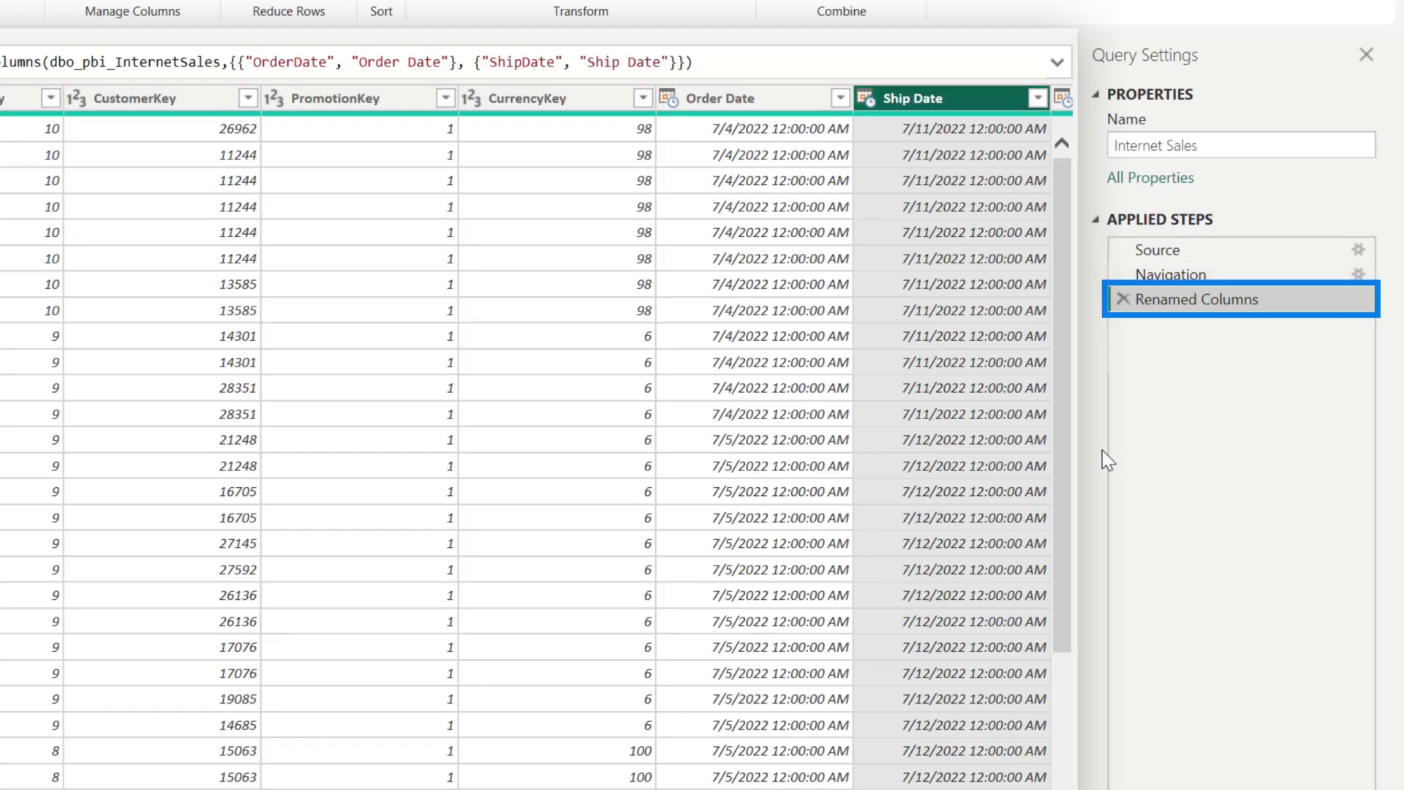
{"action": "scroll", "coordinate": [602, 440], "scroll_direction": "right", "scroll_amount": 5}
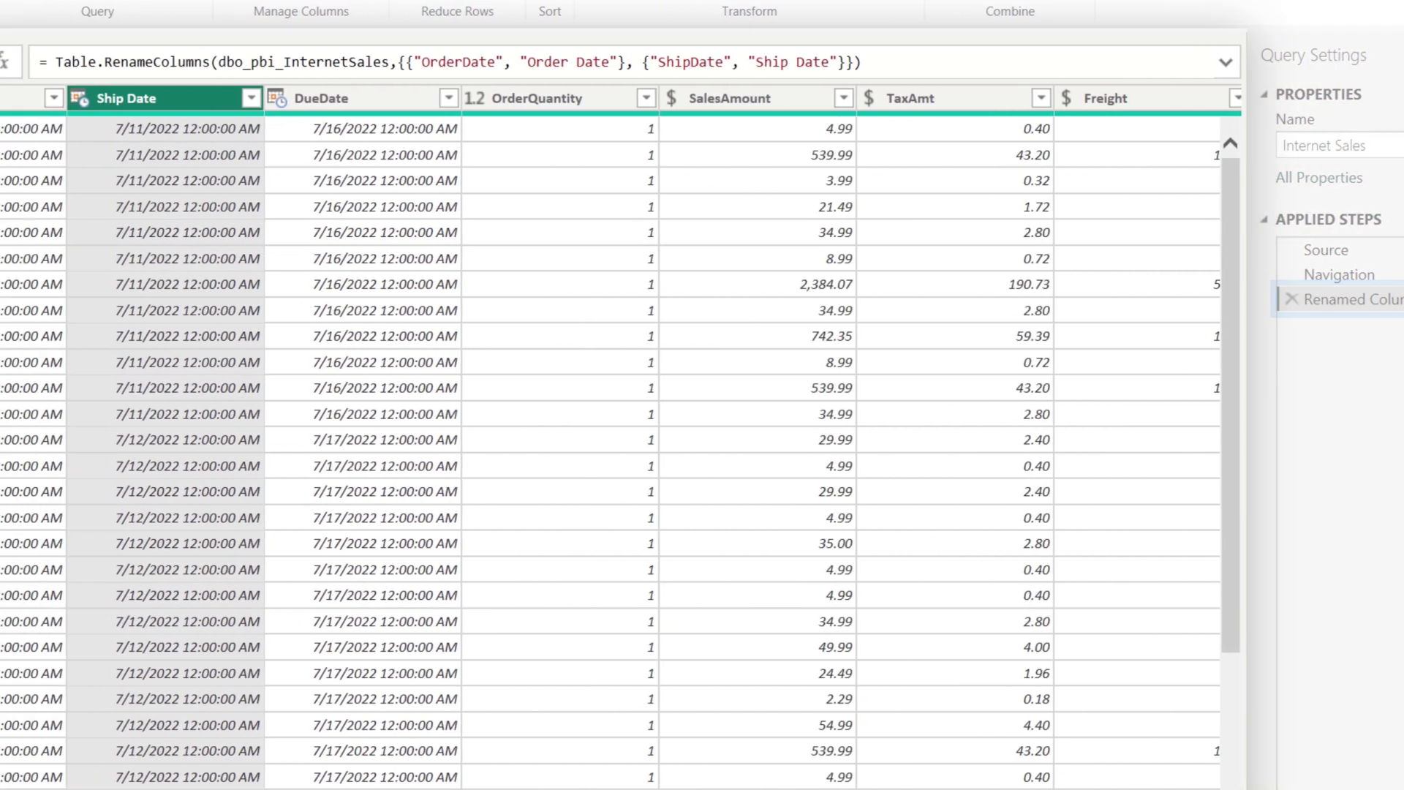
{"action": "double_click", "coordinate": [110, 98]}
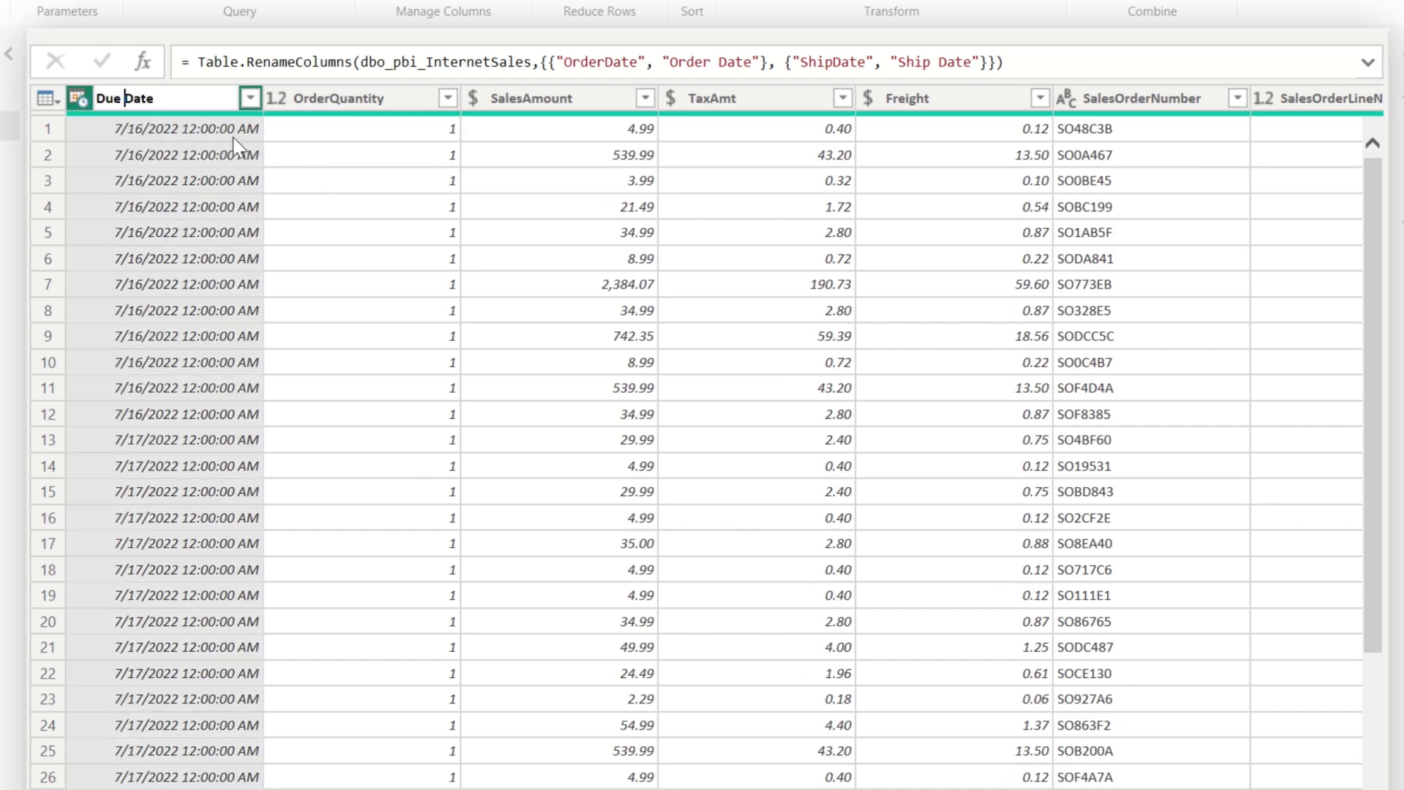
{"action": "key", "text": "Return"}
{"action": "double_click", "coordinate": [335, 98]}
{"action": "key", "text": "Return"}
{"action": "double_click", "coordinate": [523, 98]}
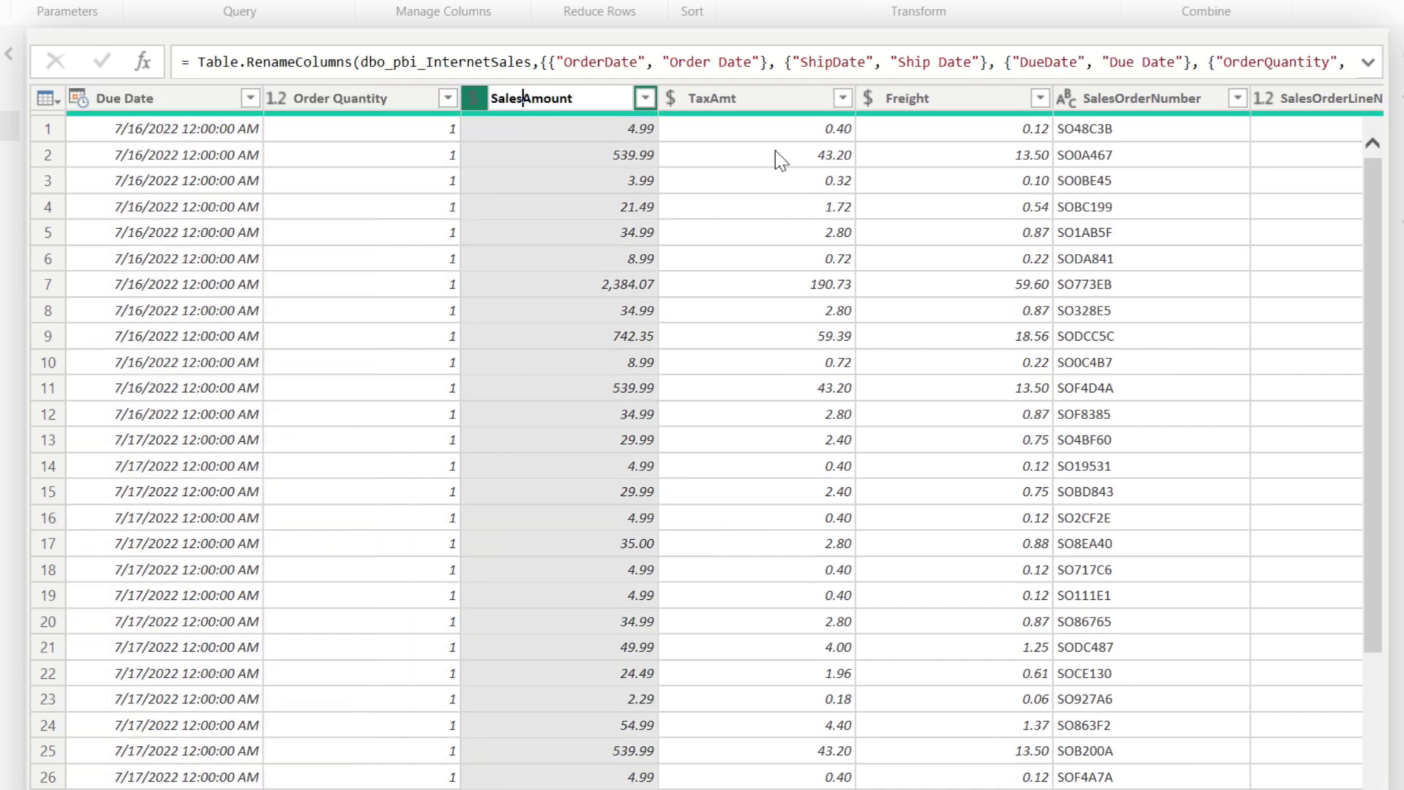
{"action": "key", "text": "Return"}
{"action": "double_click", "coordinate": [742, 98]}
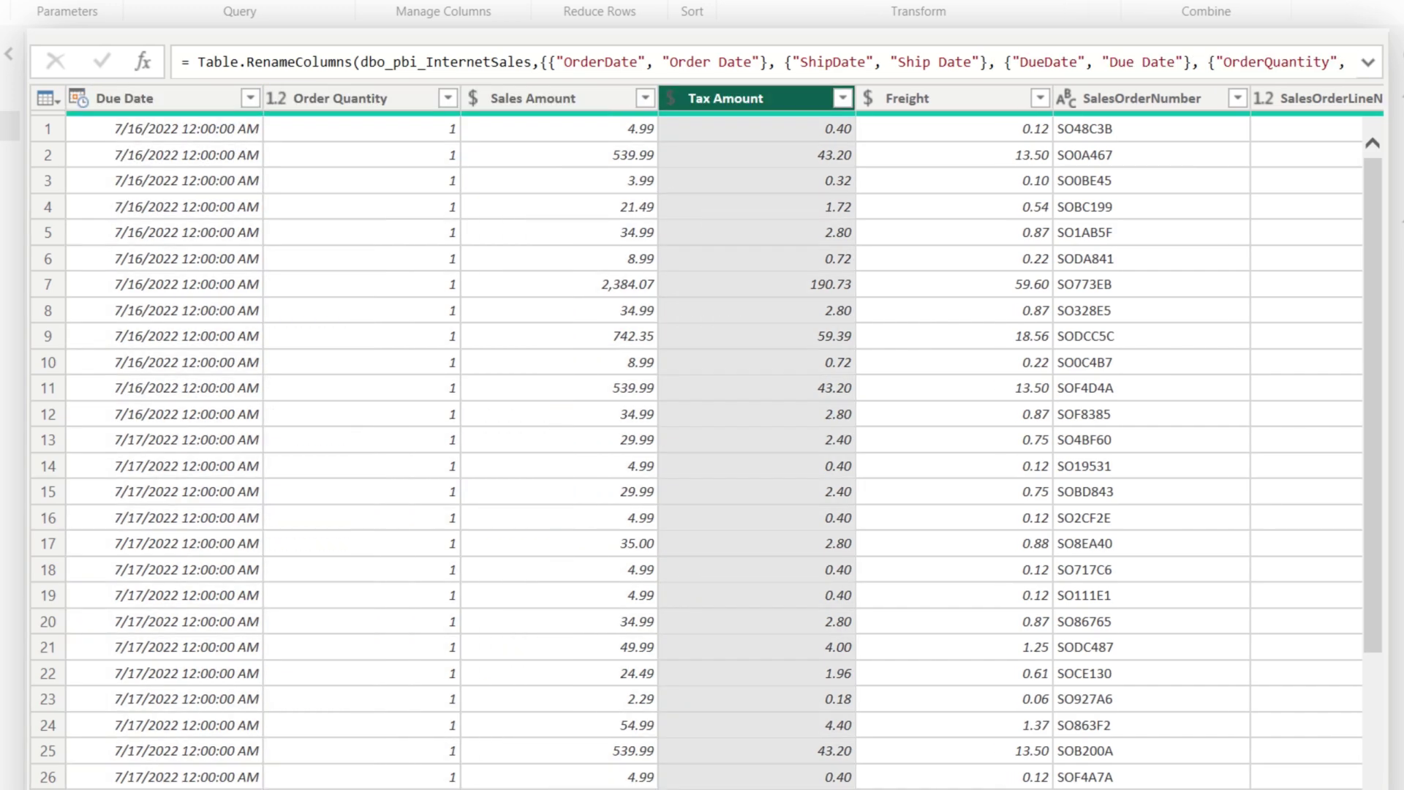
{"action": "scroll", "coordinate": [703, 439], "scroll_direction": "right", "scroll_amount": 5}
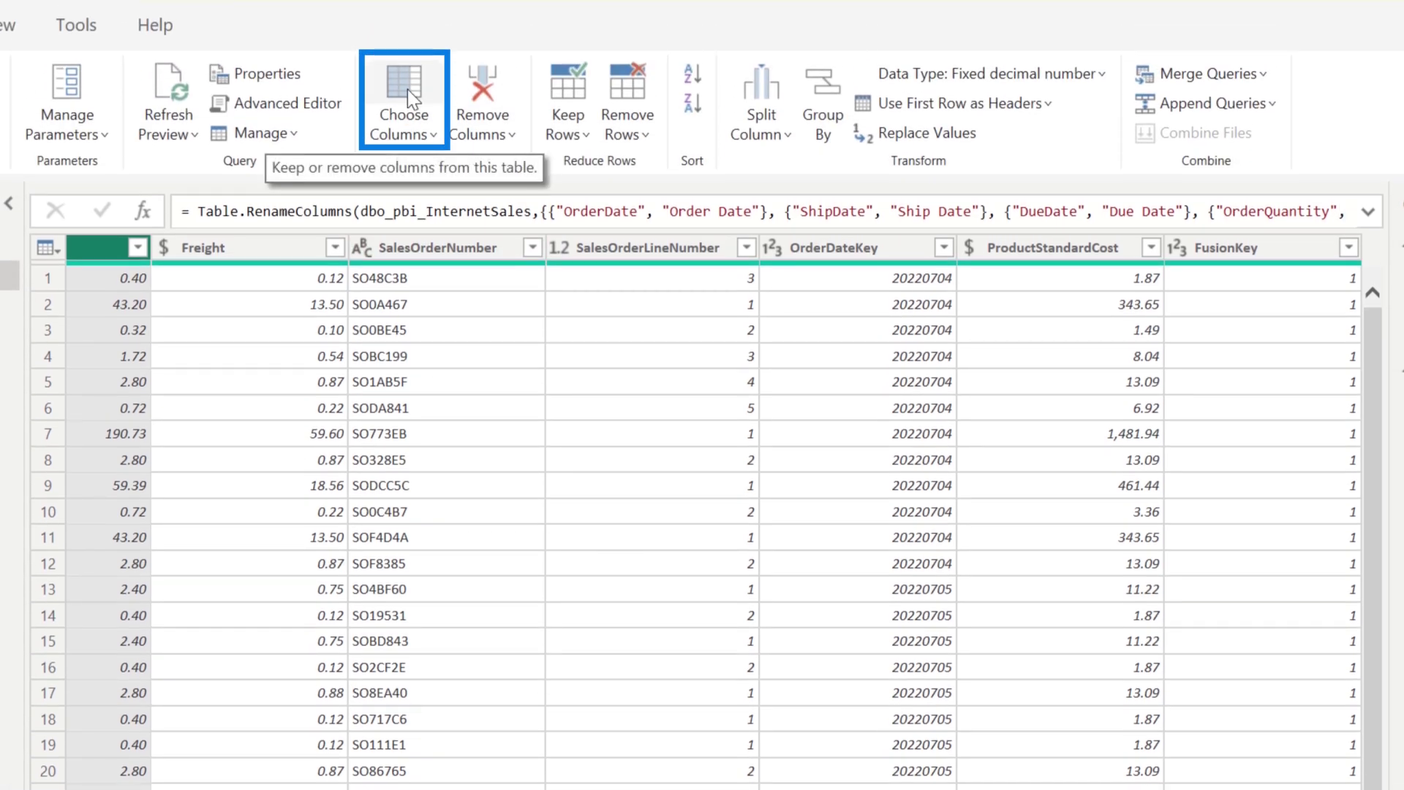
Drop SalesOrderNumber via Choose Columns, then edit that step to drop FusionKey too, leaving 15 columns
{"action": "left_click", "coordinate": [407, 89]}
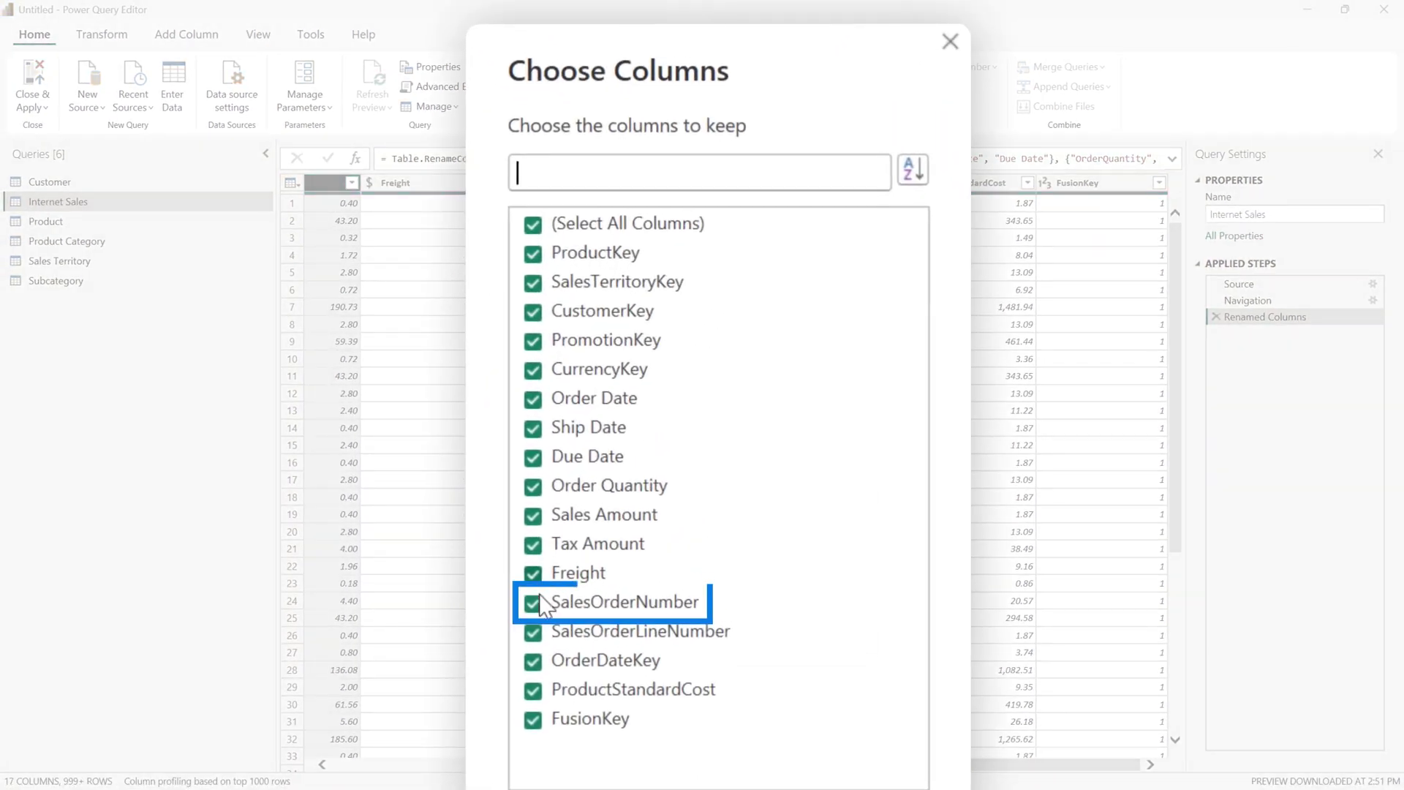
{"action": "left_click", "coordinate": [533, 602]}
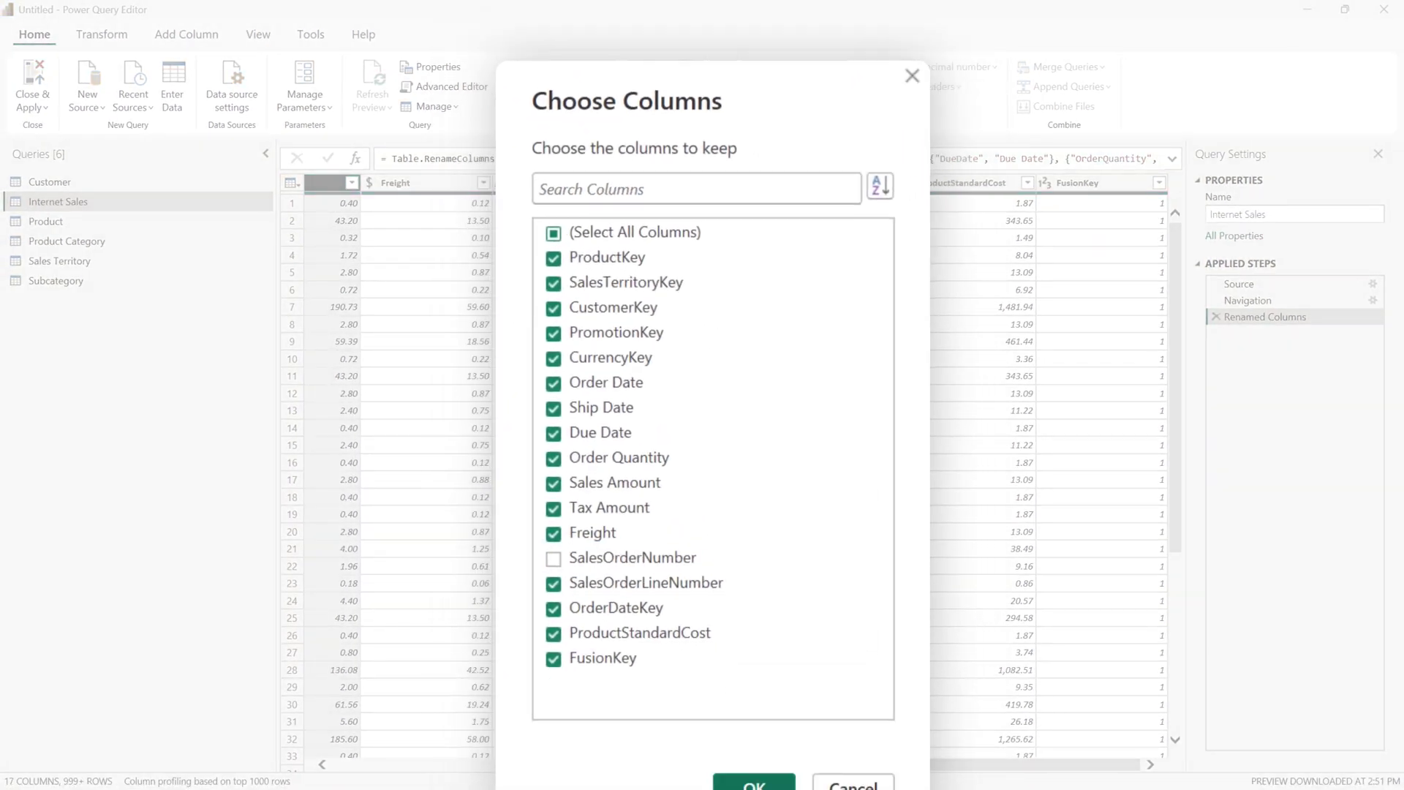
{"action": "left_click", "coordinate": [727, 626]}
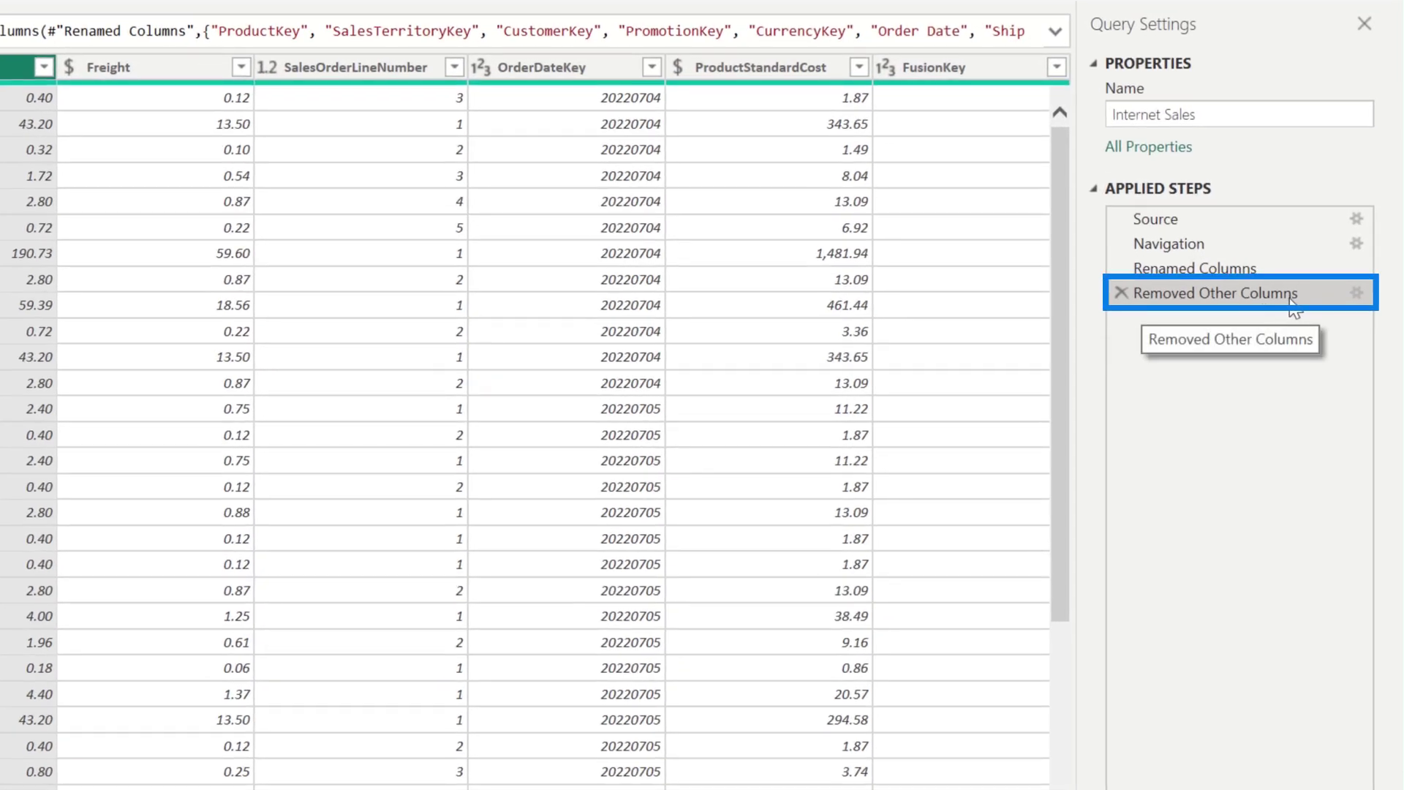
{"action": "left_click", "coordinate": [1357, 293]}
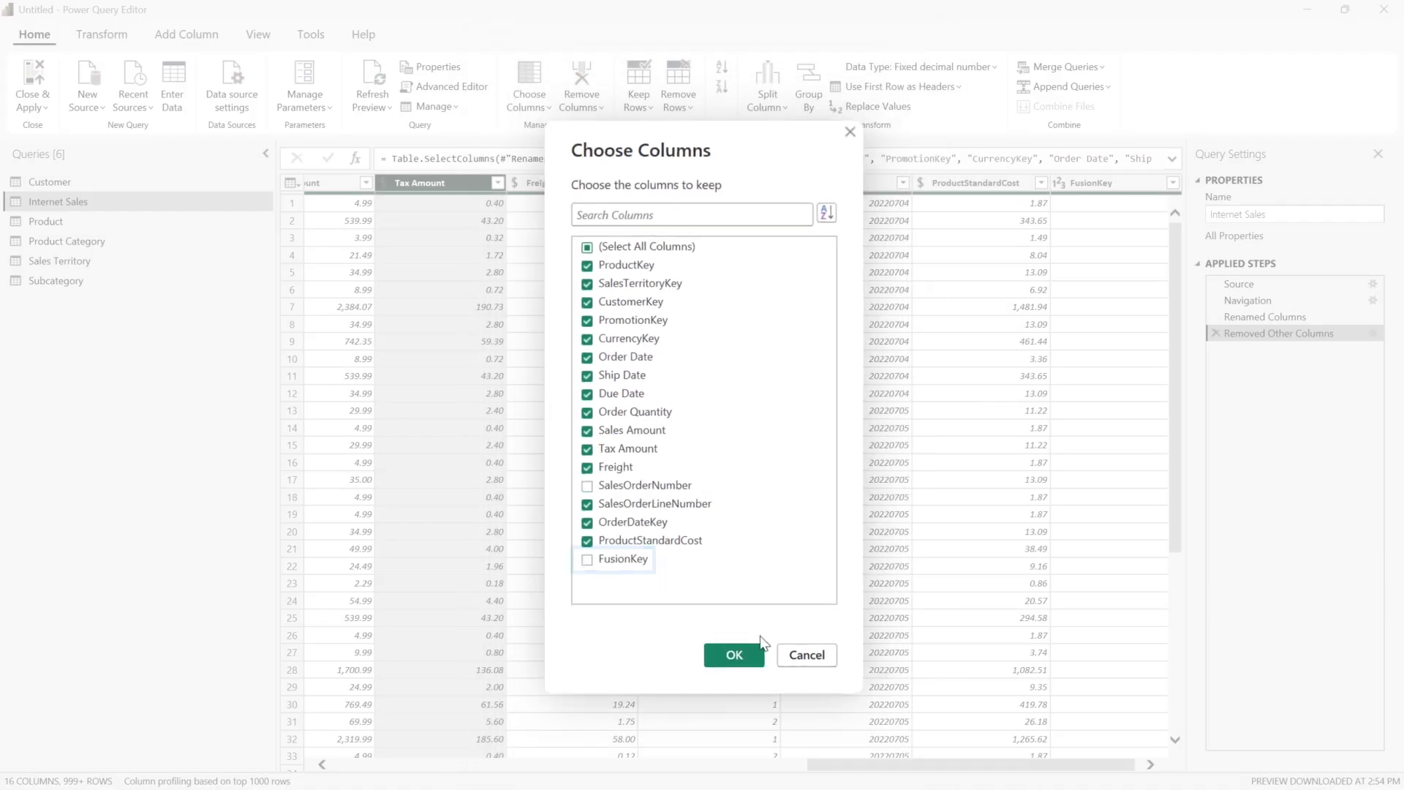
{"action": "left_click", "coordinate": [728, 615]}
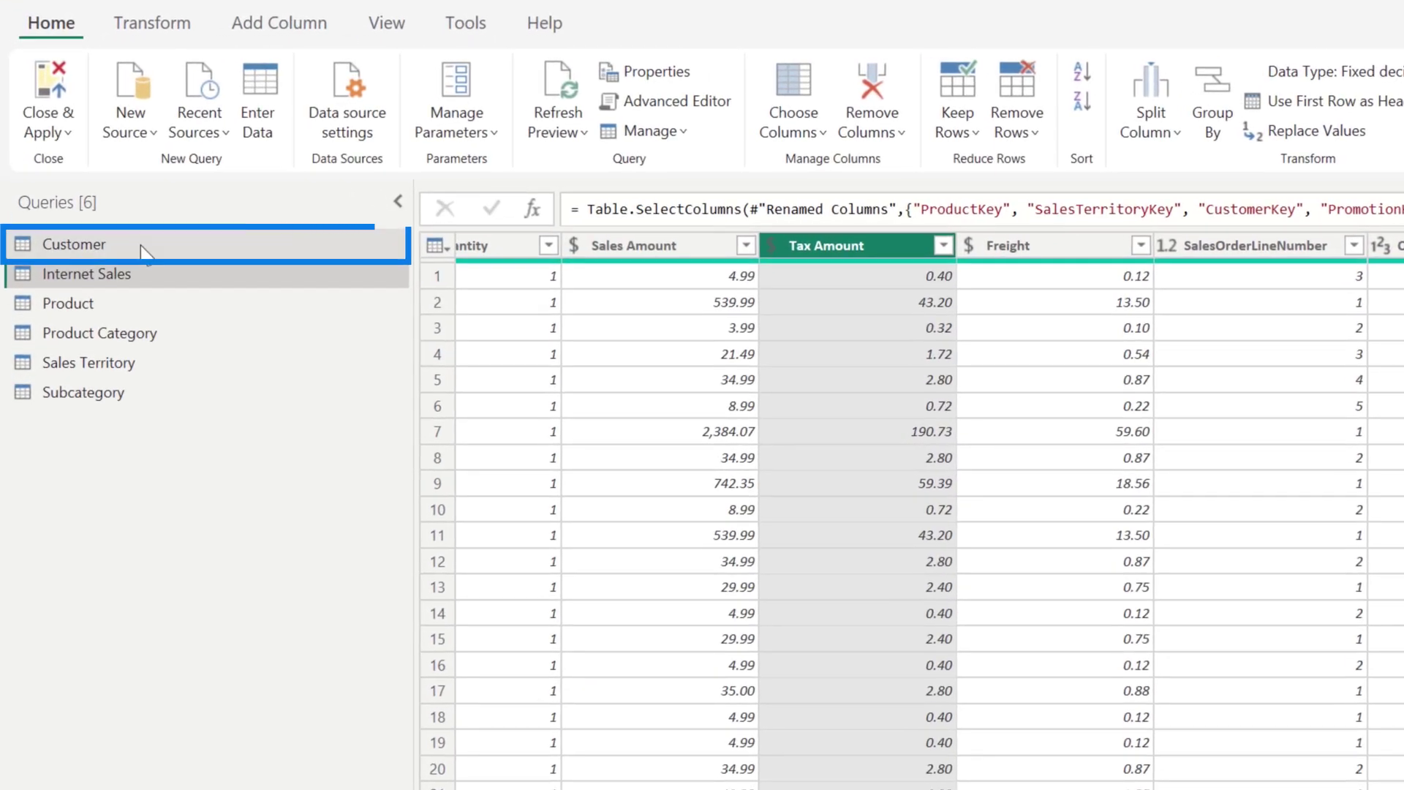
Start a Column From Examples on Customer's First, Middle and Last Name columns
{"action": "left_click", "coordinate": [143, 252]}
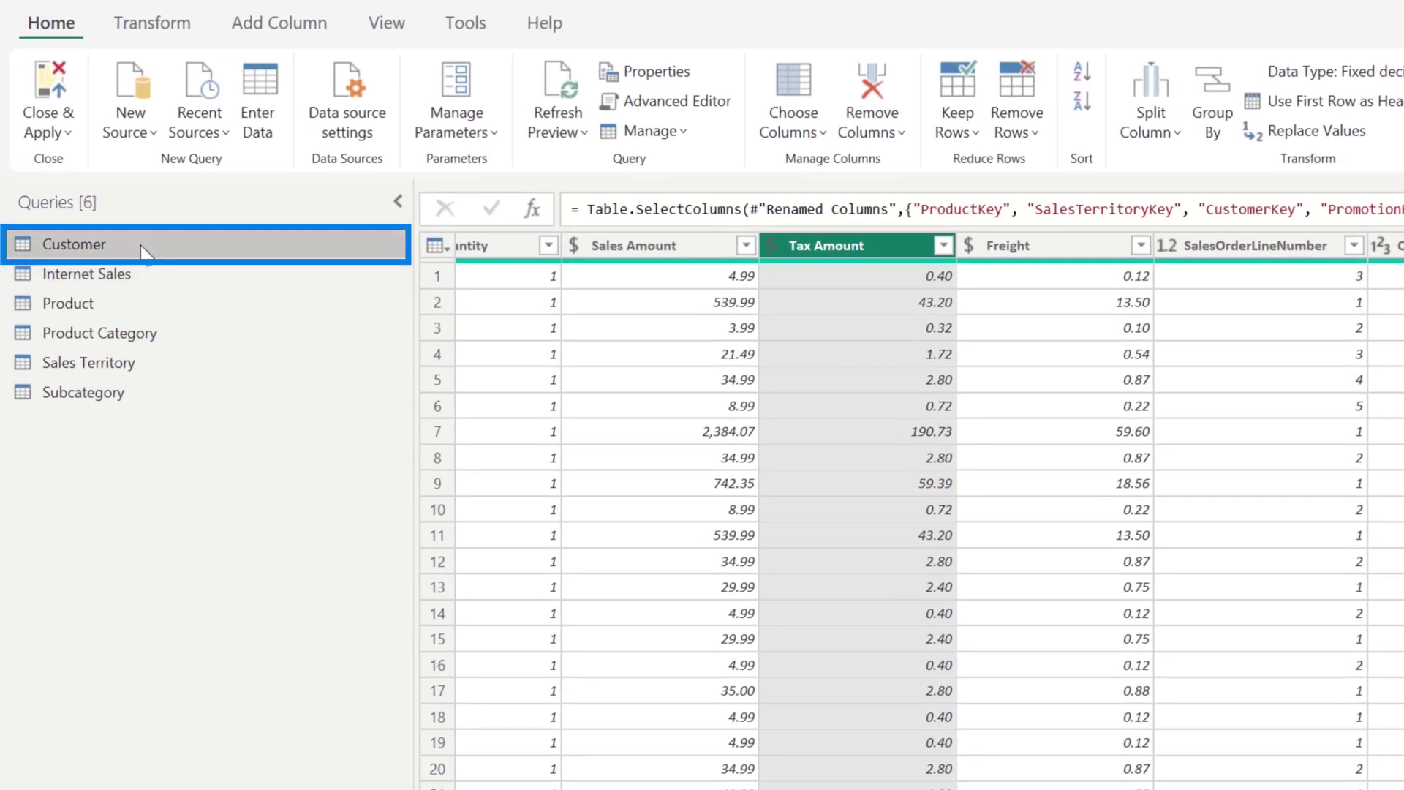
{"action": "left_click", "coordinate": [649, 252]}
{"action": "left_click", "coordinate": [966, 246], "text": "shift"}
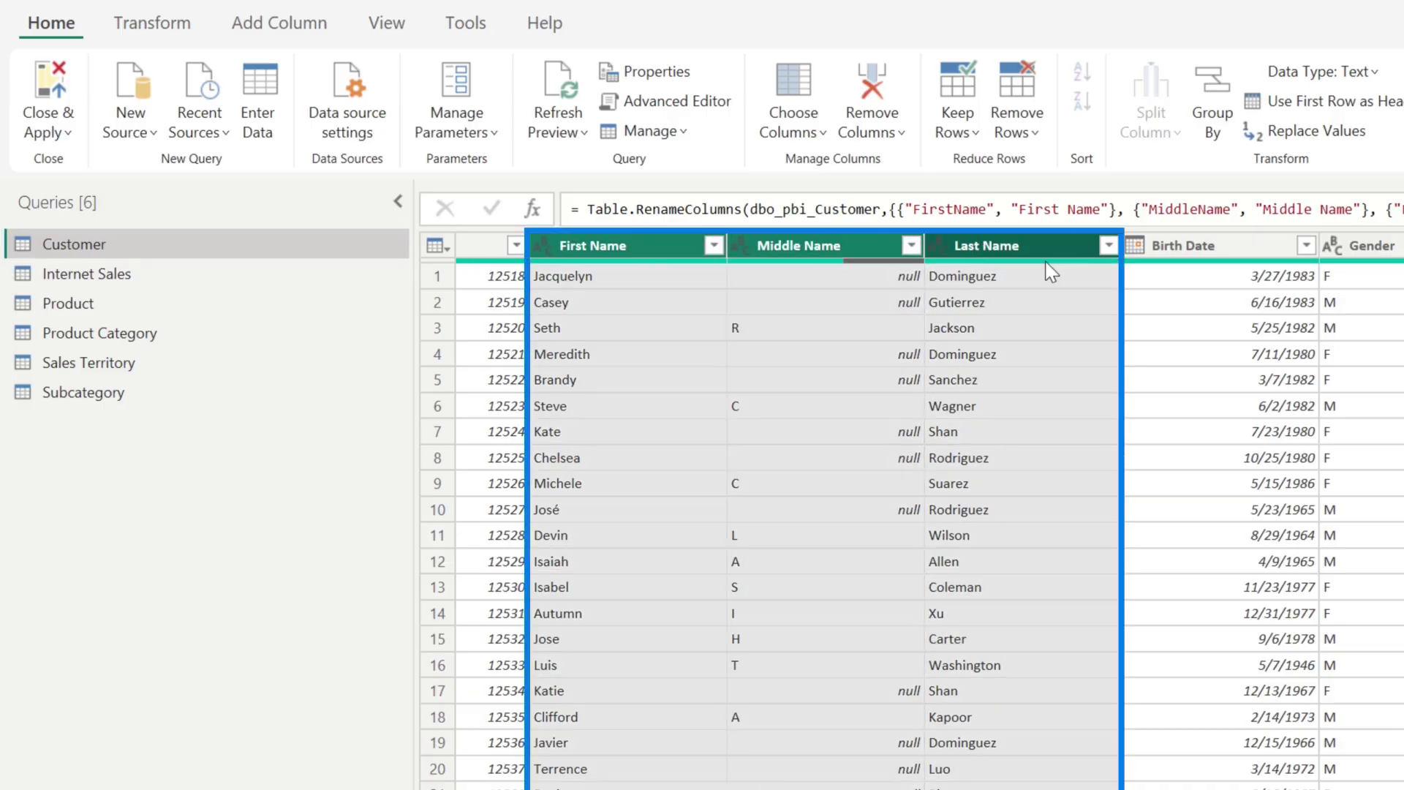
{"action": "left_click", "coordinate": [283, 35]}
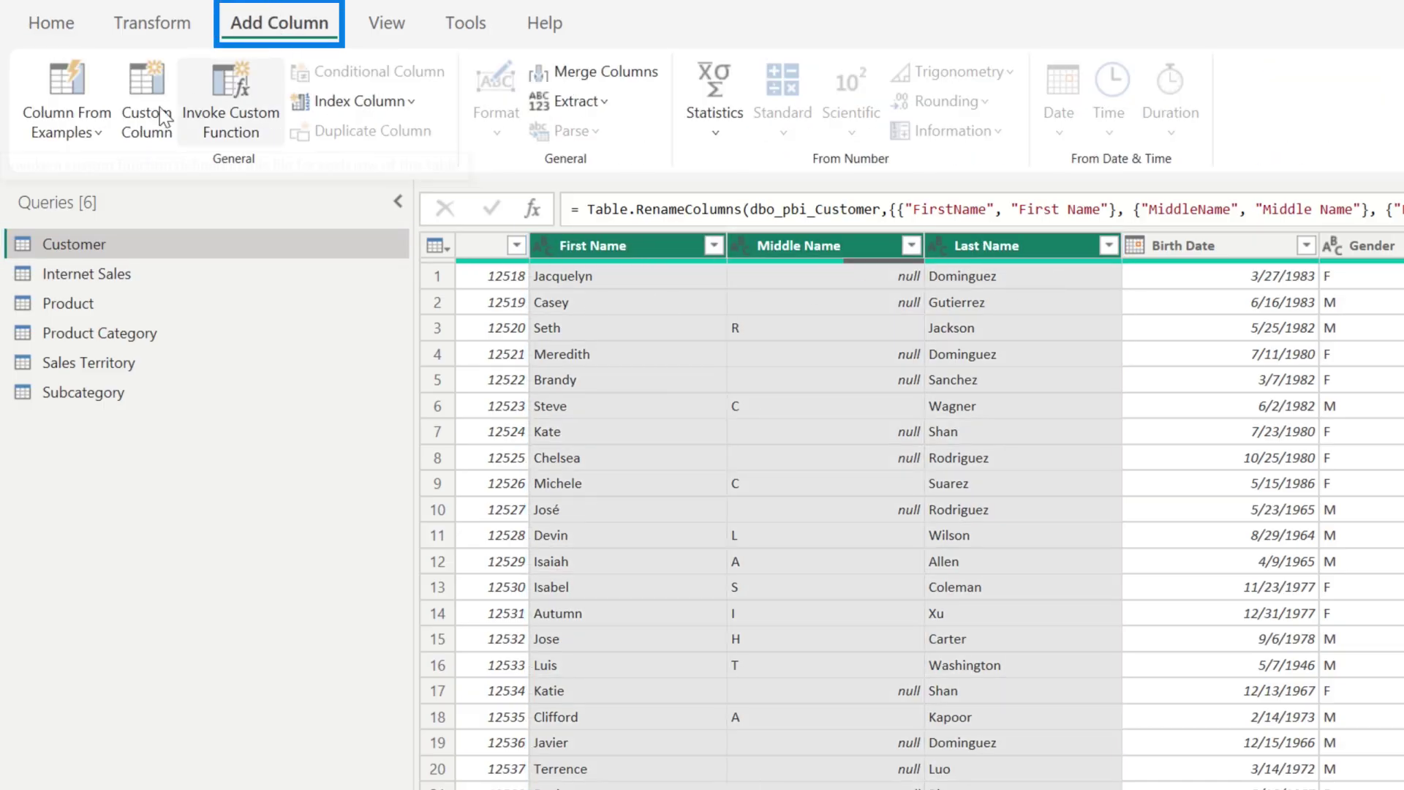
{"action": "left_click", "coordinate": [69, 93]}
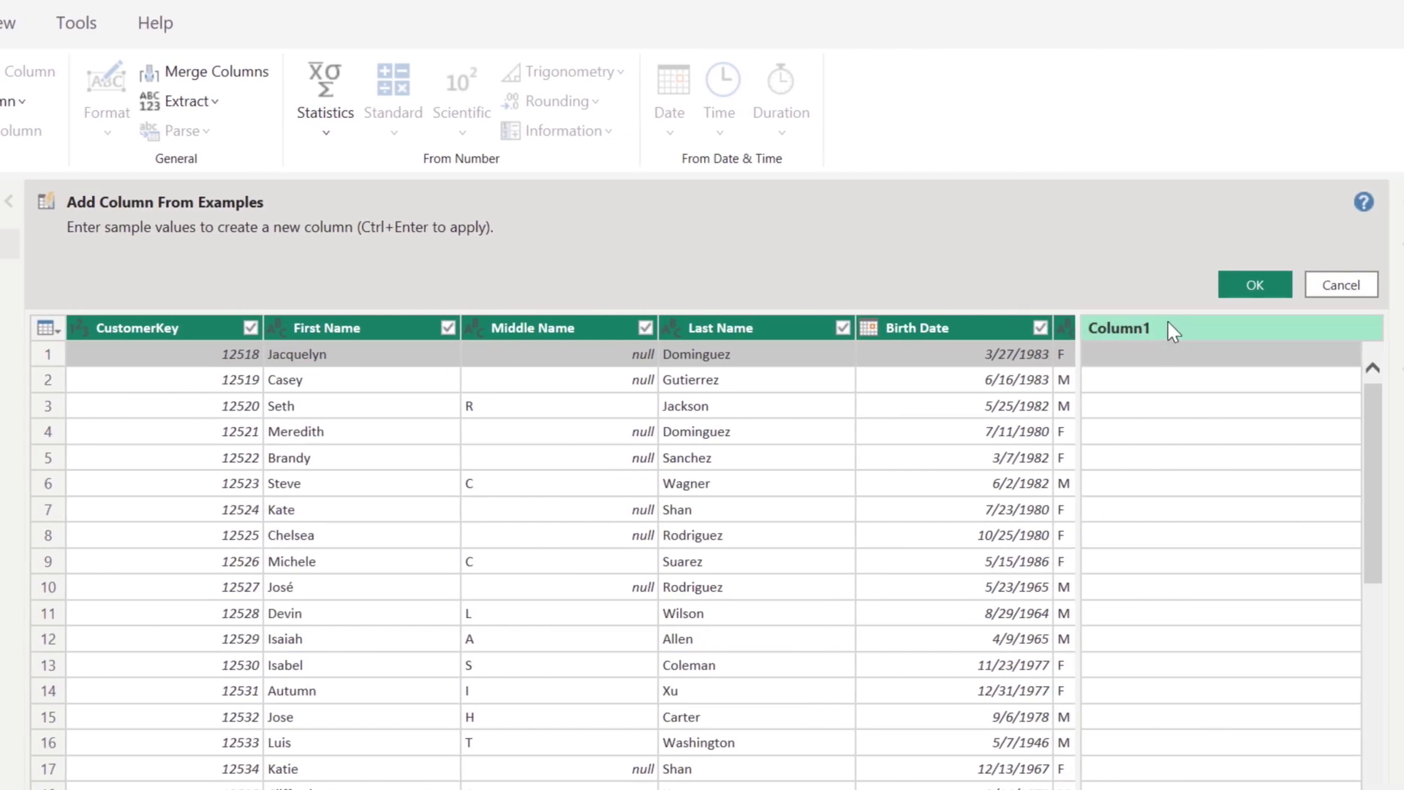
Name the new column Full Name, give an example full name, and accept the filled-down column
{"action": "double_click", "coordinate": [1165, 314]}
{"action": "type", "text": "Ful"}
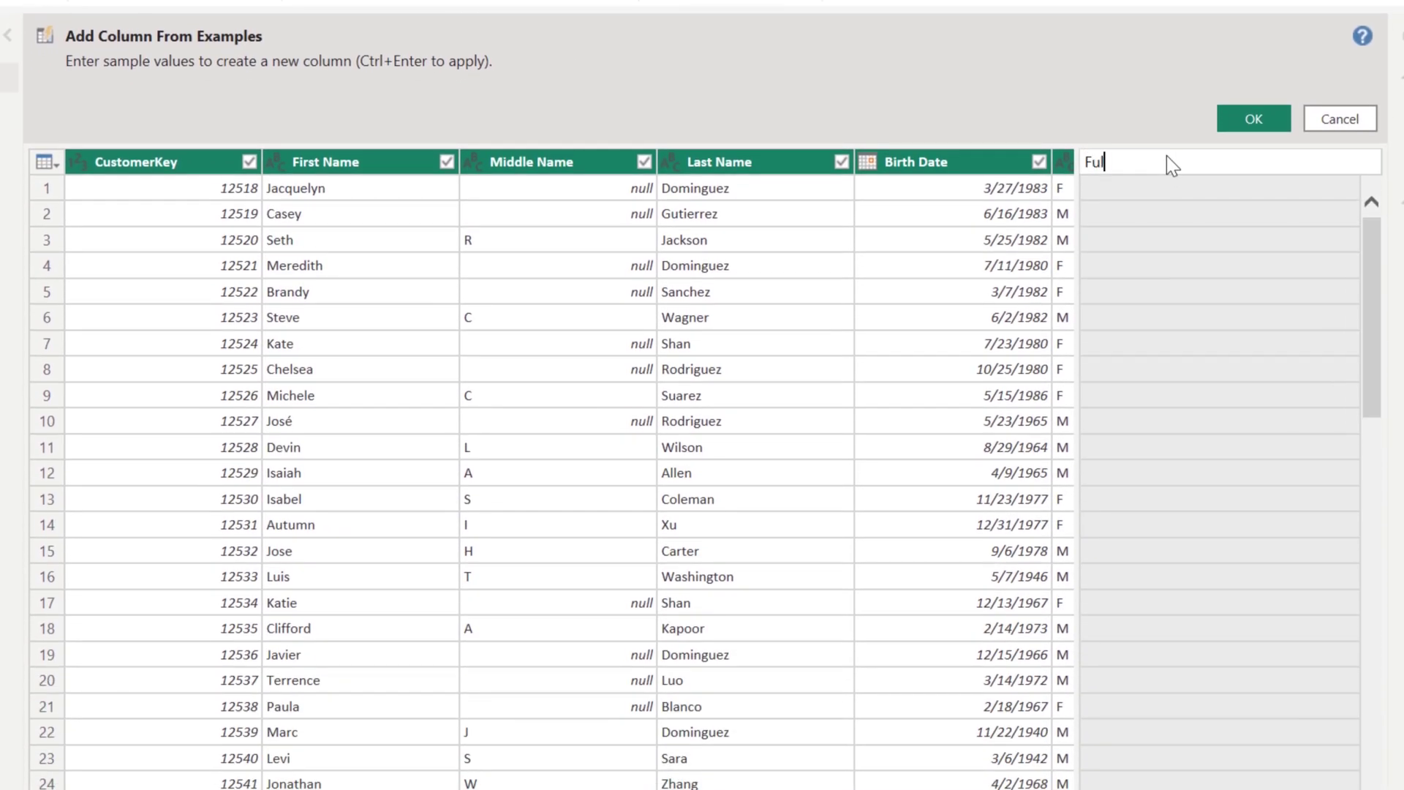
{"action": "type", "text": "l Name"}
{"action": "key", "text": "Return"}
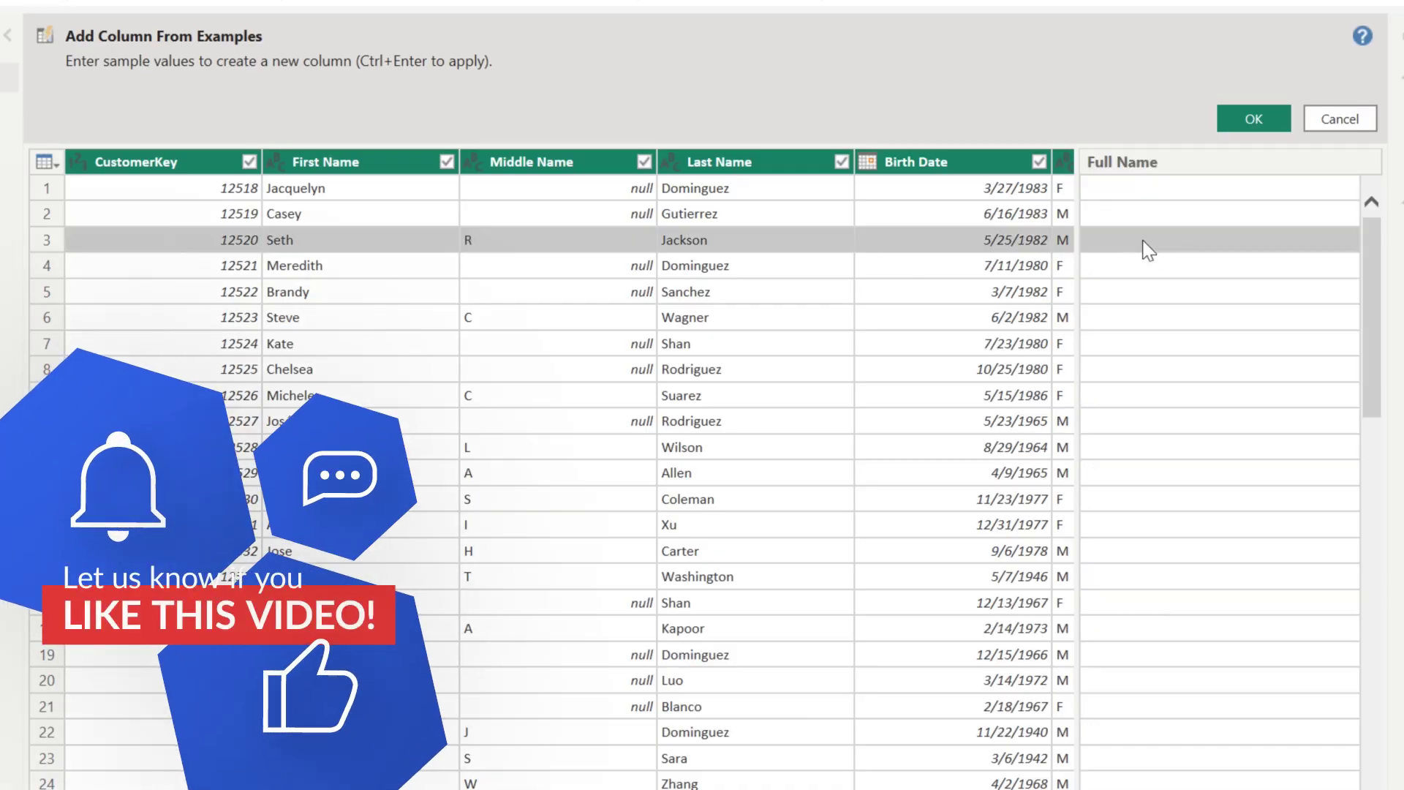
{"action": "left_click", "coordinate": [1144, 246]}
{"action": "type", "text": "Seth"}
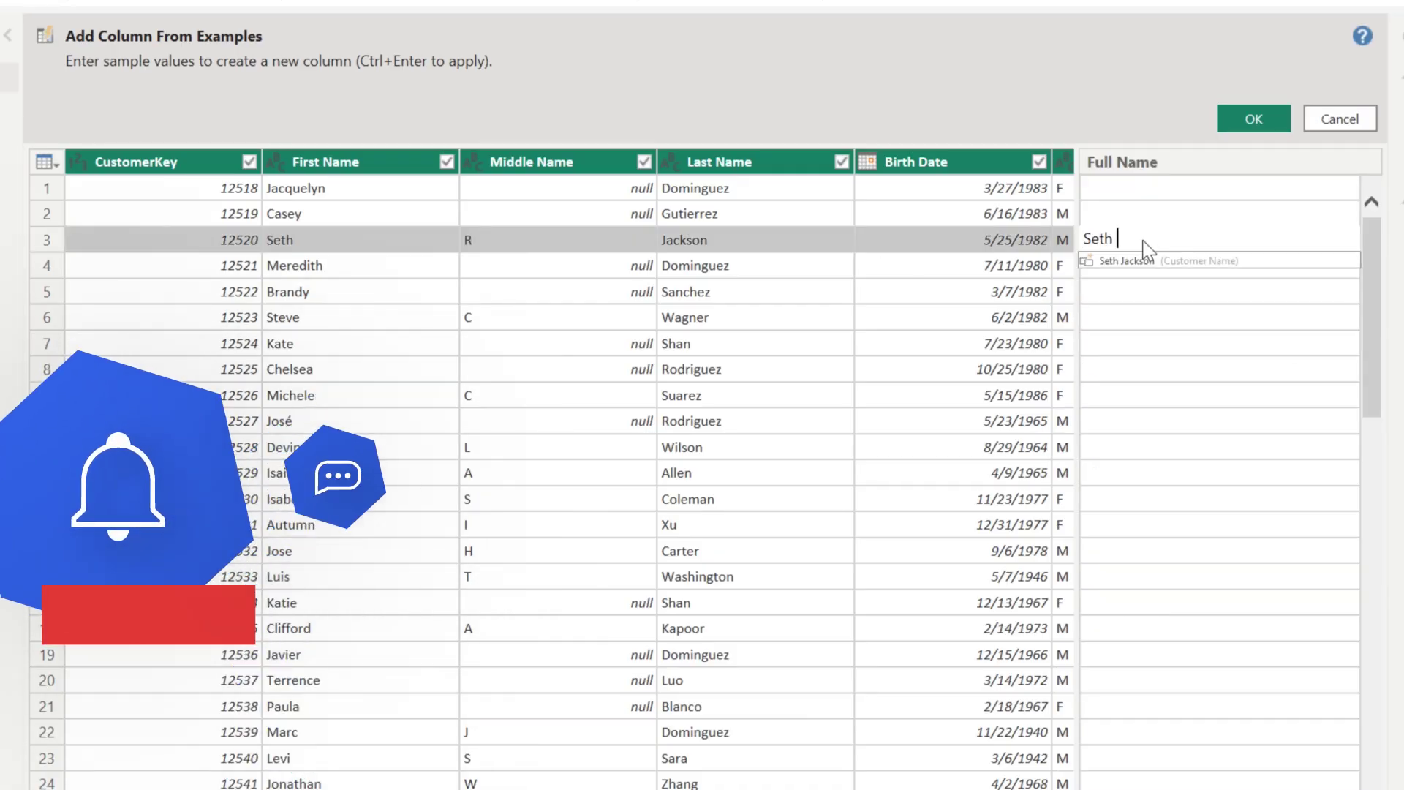
{"action": "type", "text": " R Jackson"}
{"action": "key", "text": "Return"}
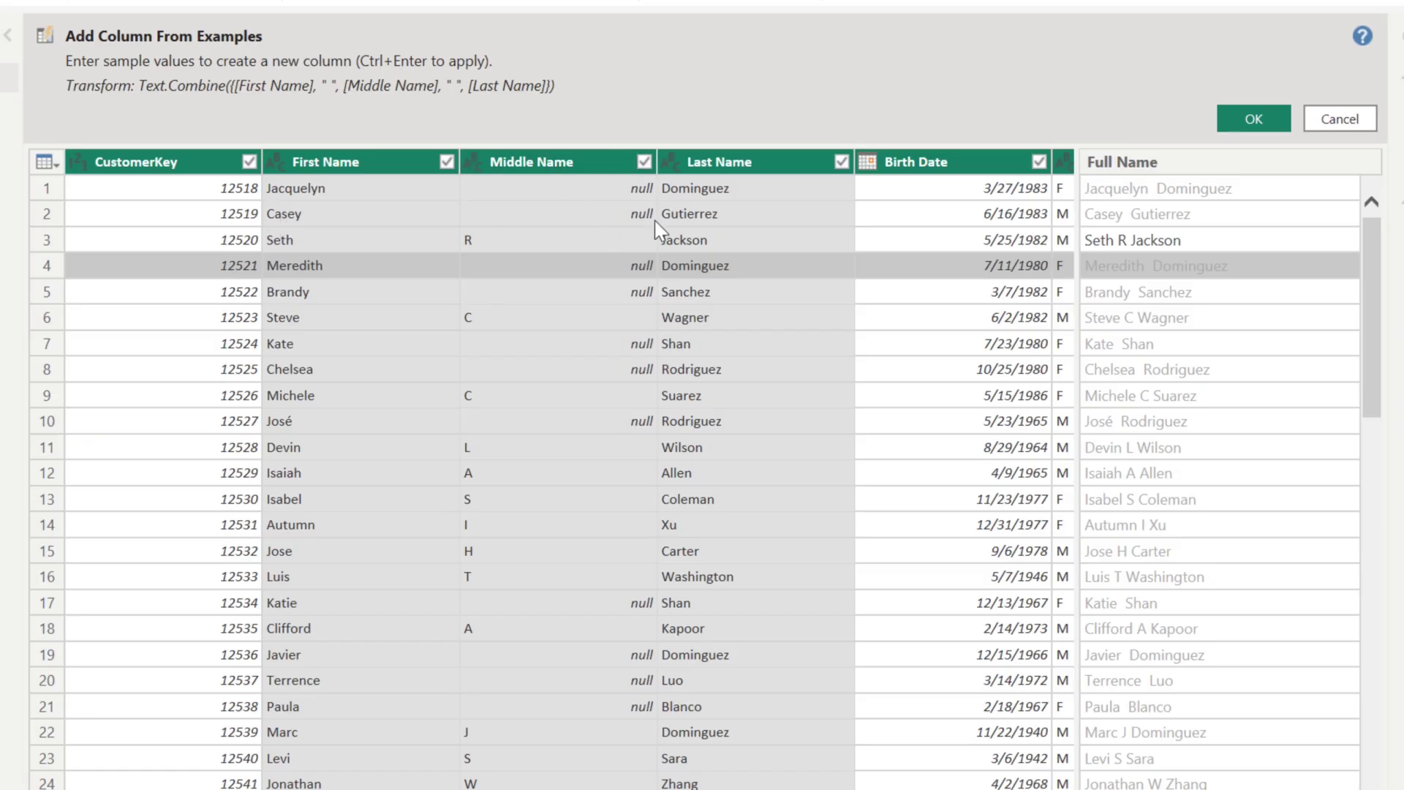
{"action": "left_click", "coordinate": [1262, 124]}
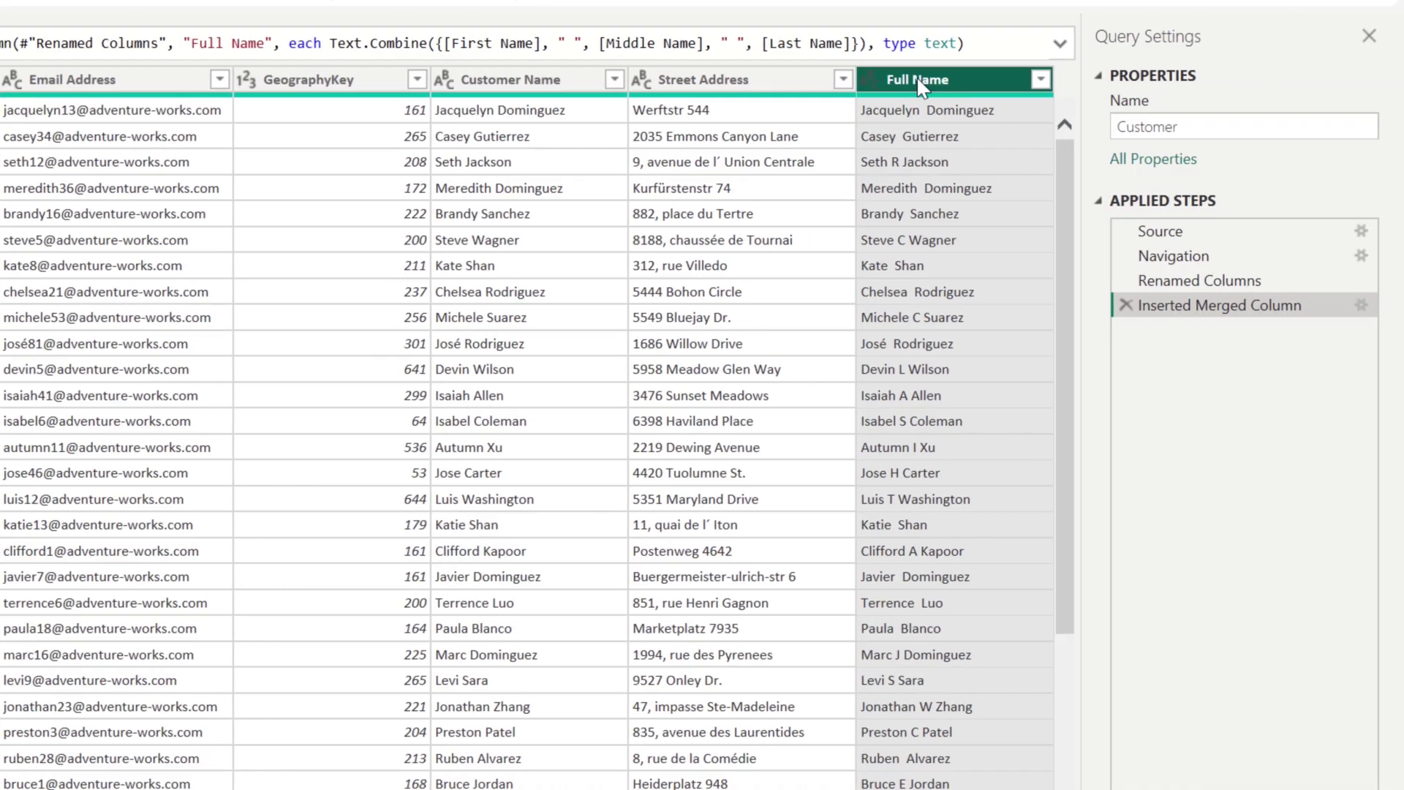
Replace double spaces with single spaces in Full Name, then move to the Subcategory query
{"action": "right_click", "coordinate": [917, 81]}
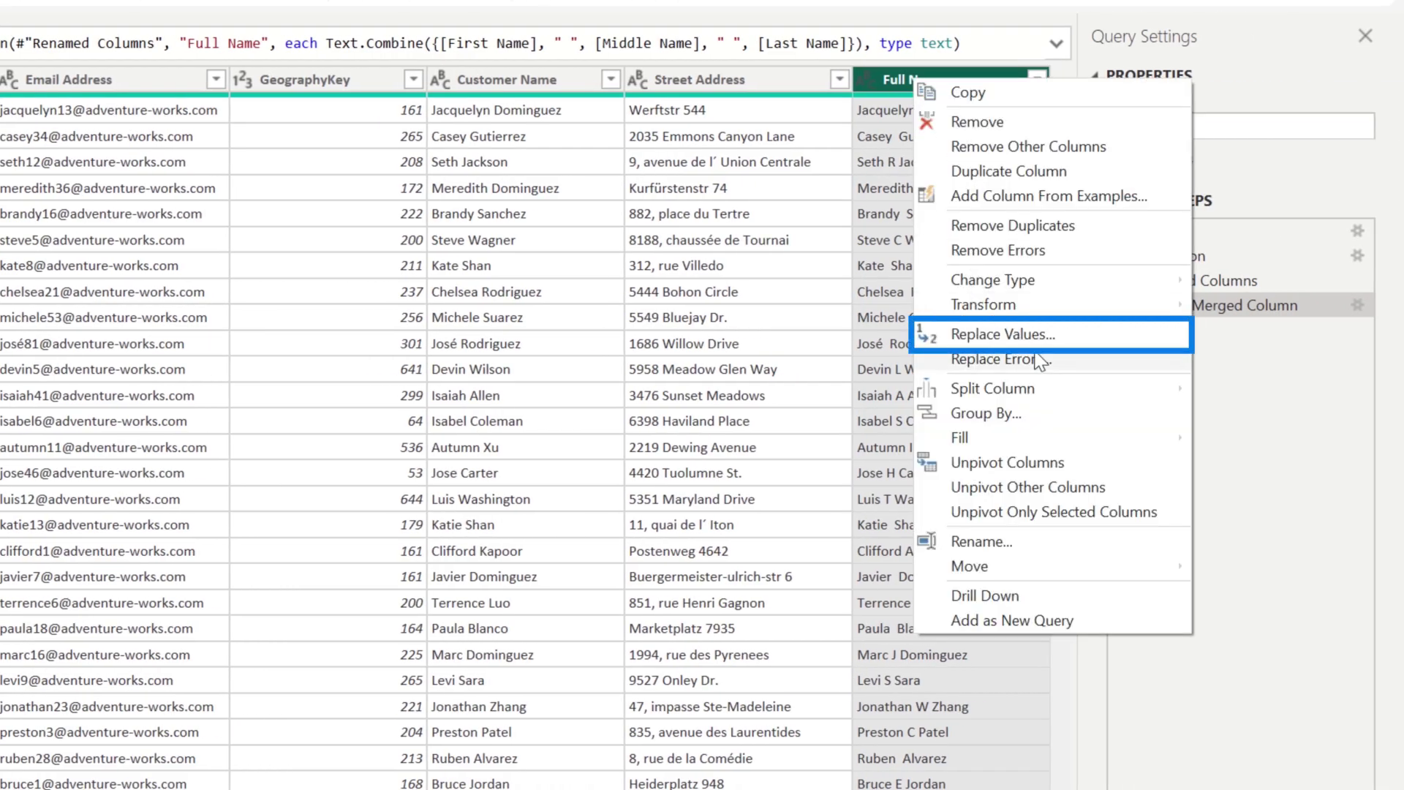
{"action": "left_click", "coordinate": [1004, 335]}
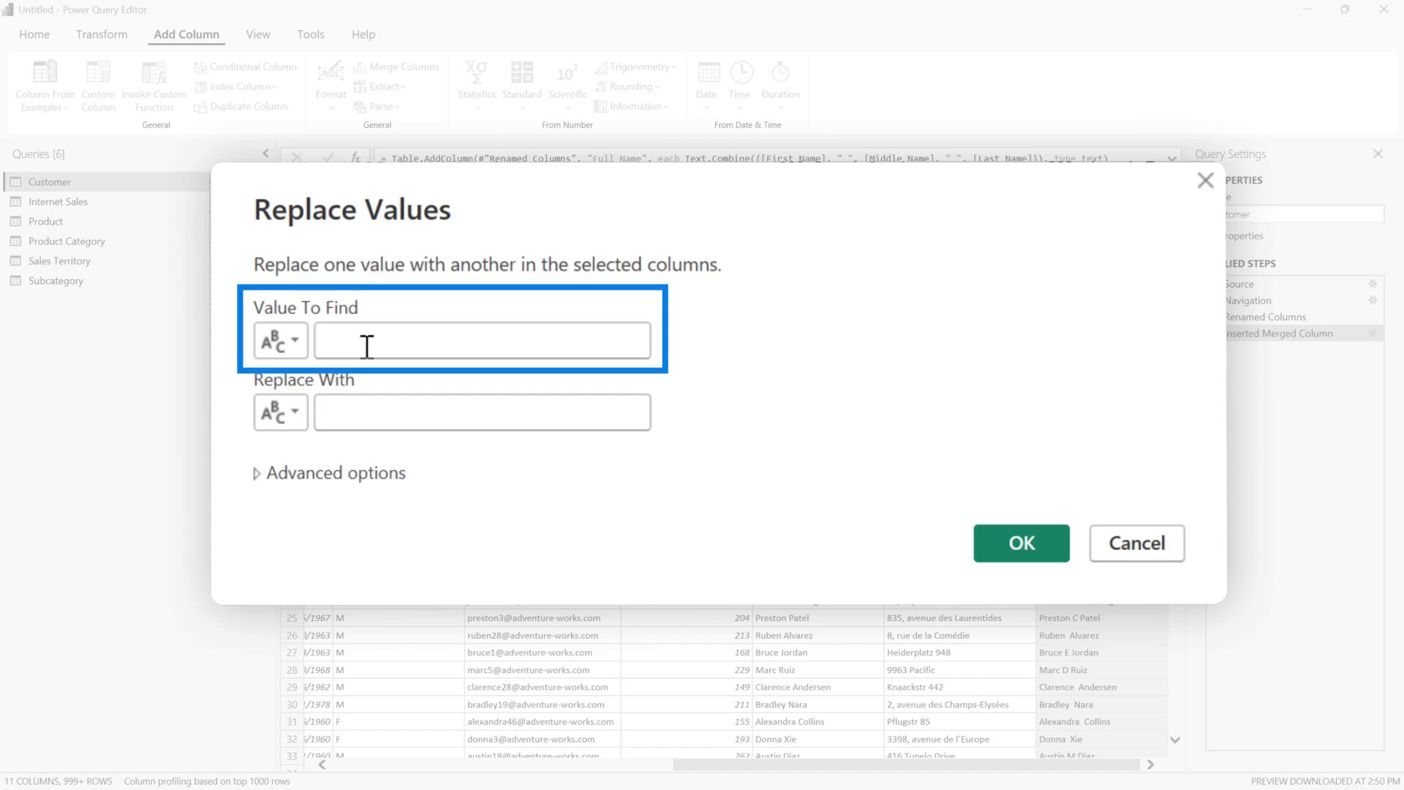
{"action": "left_click", "coordinate": [370, 411]}
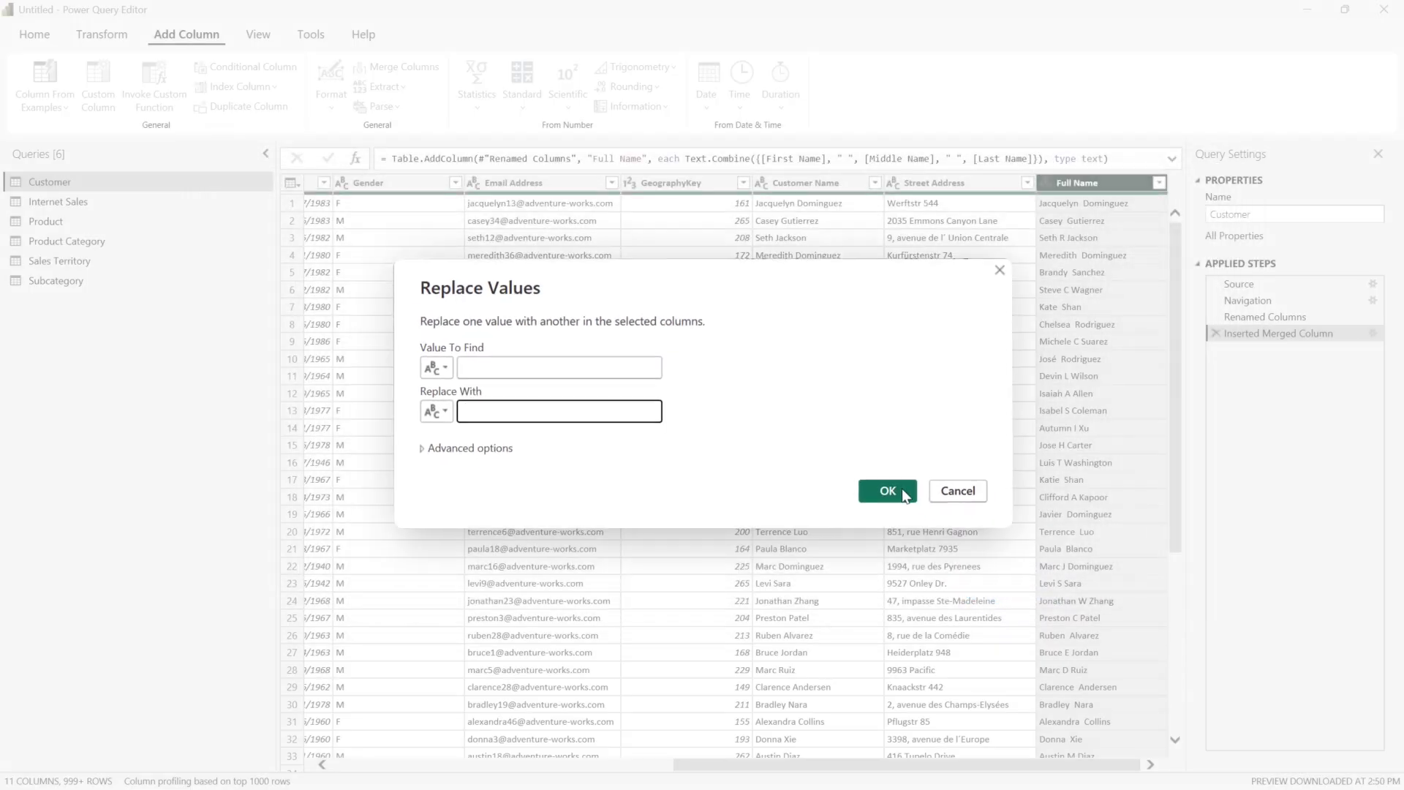
{"action": "left_click", "coordinate": [887, 490]}
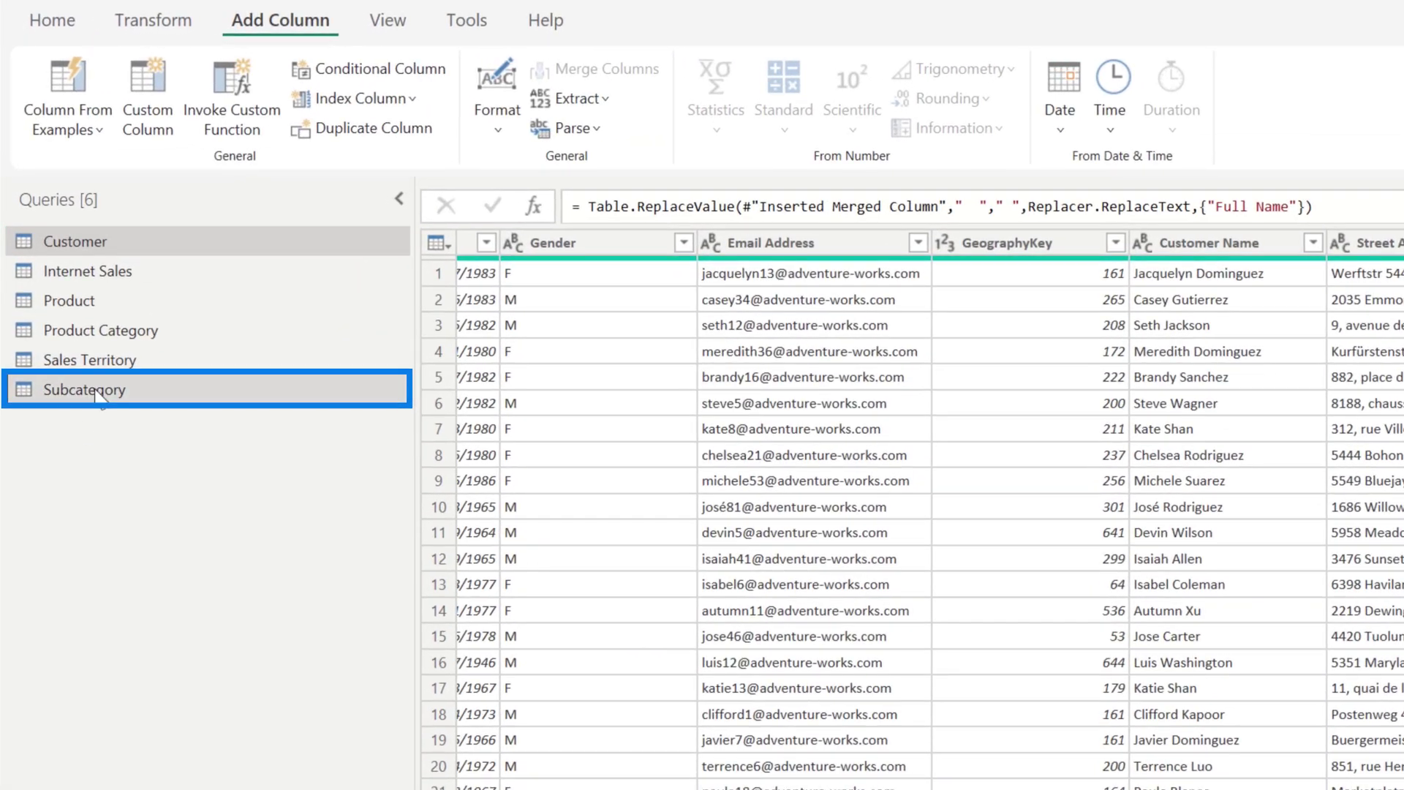
{"action": "left_click", "coordinate": [99, 393]}
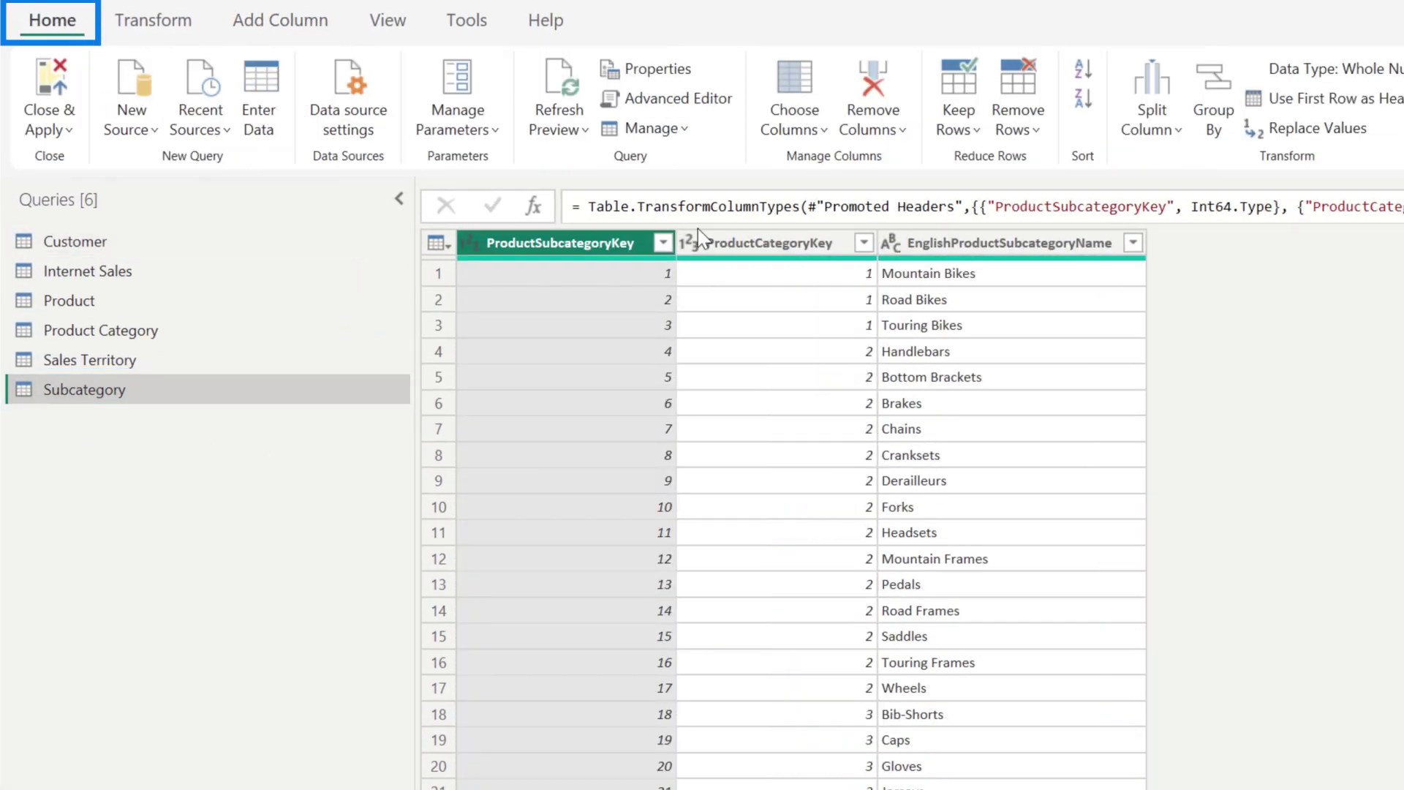
Review Subcategory's M code in the Advanced Editor, highlighting its hard-coded CSV path, and cancel
{"action": "left_click", "coordinate": [658, 97]}
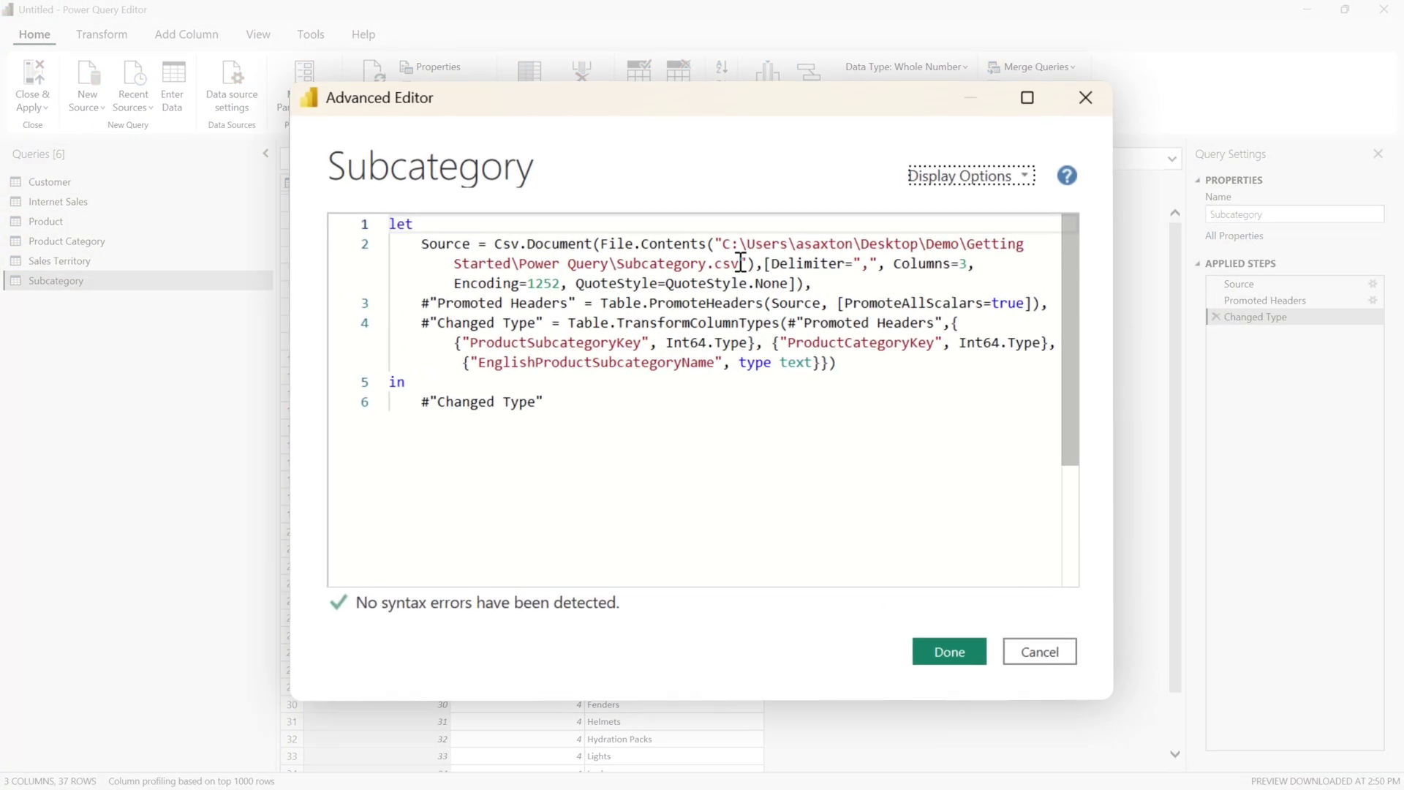
{"action": "left_click_drag", "start_coordinate": [883, 361], "coordinate": [877, 342]}
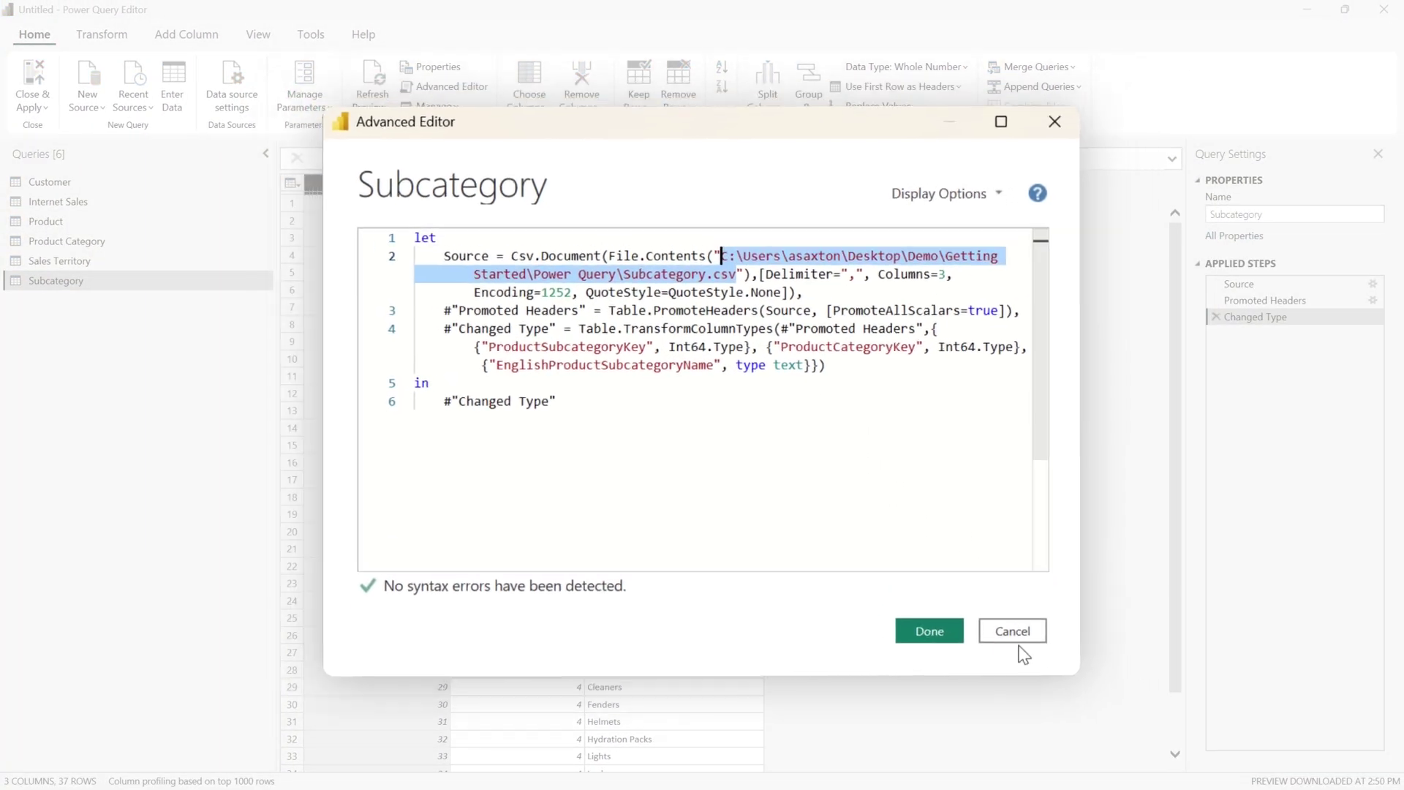
{"action": "left_click", "coordinate": [1031, 655]}
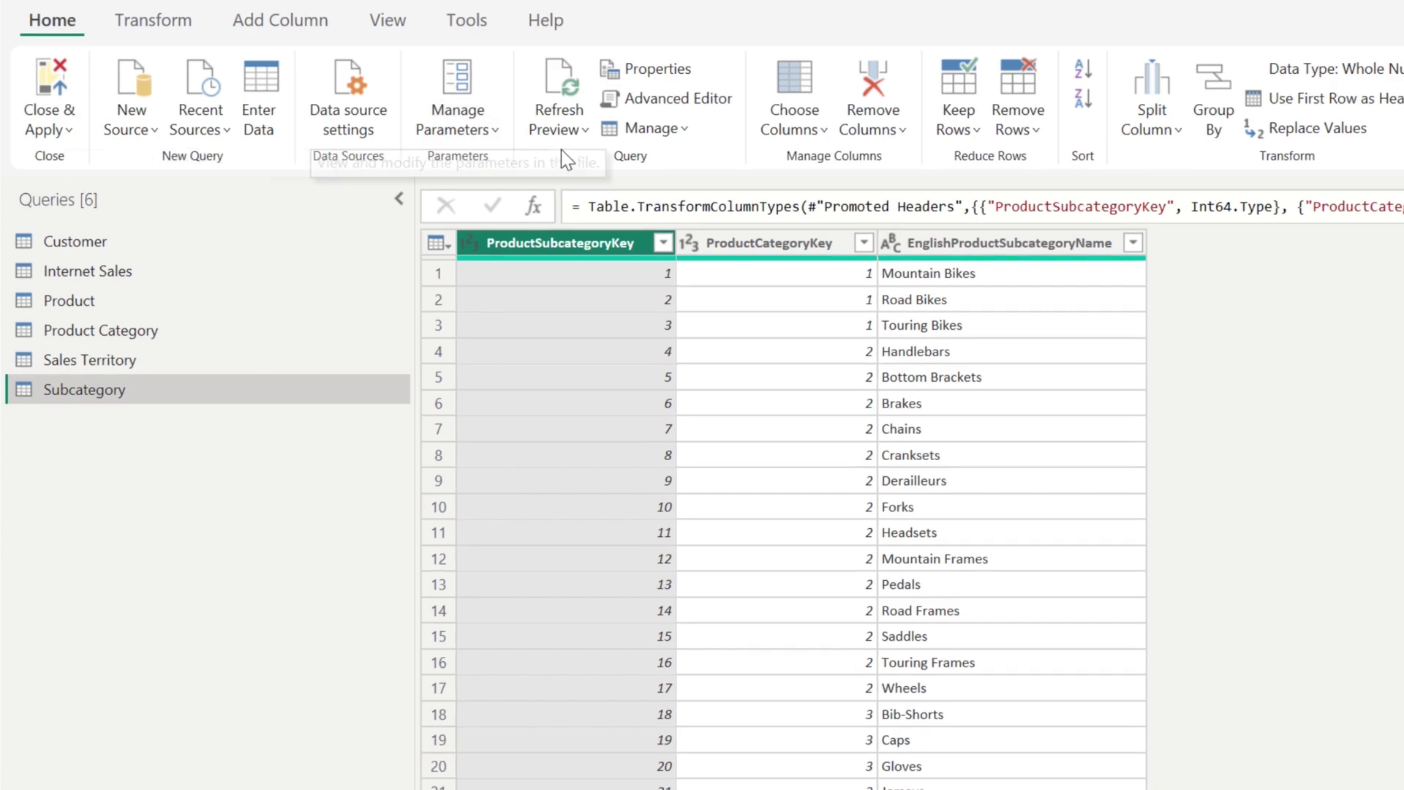
{"action": "left_click", "coordinate": [479, 122]}
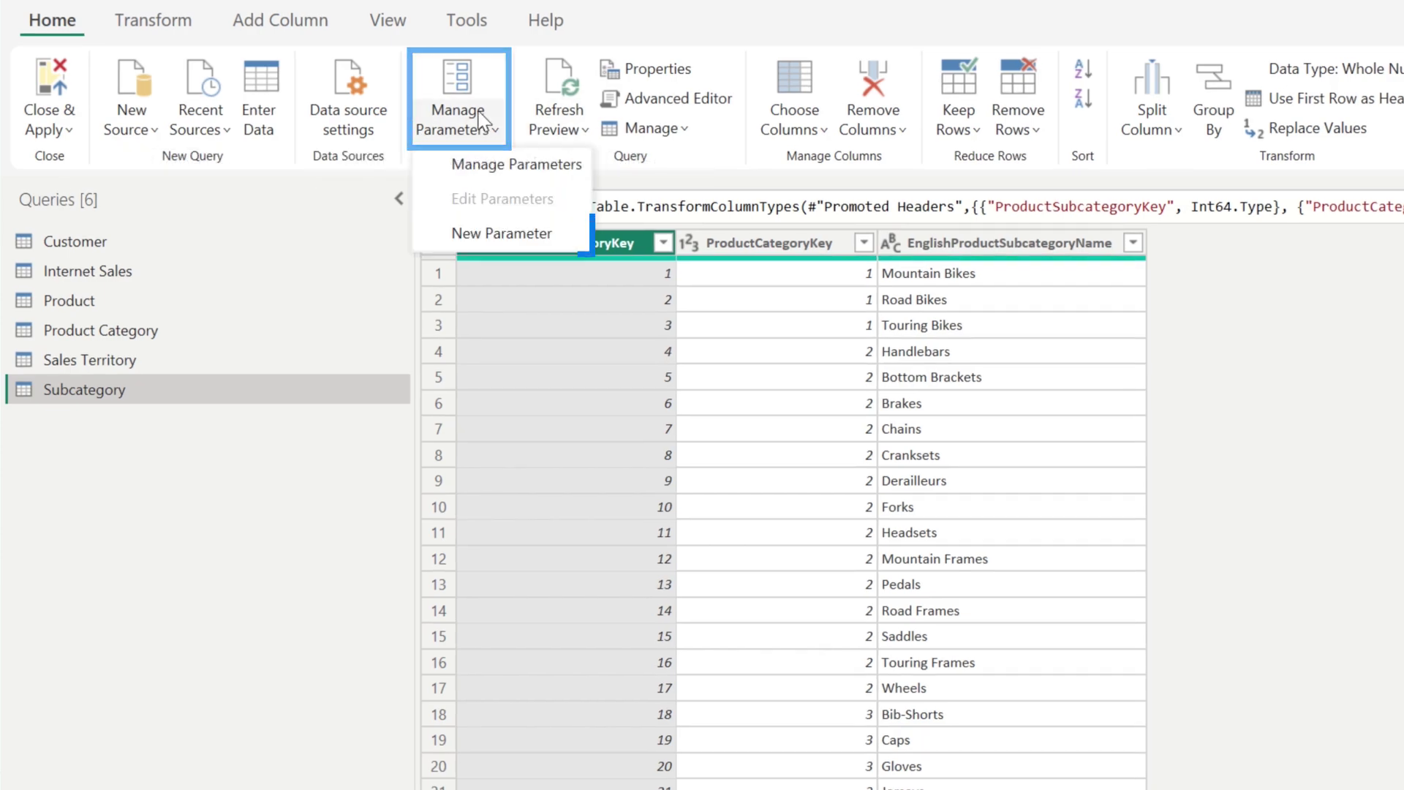
Create a Text parameter csvPath holding the Subcategory.csv path, then select the Subcategory query
{"action": "left_click", "coordinate": [501, 233]}
{"action": "type", "text": "csvPath"}
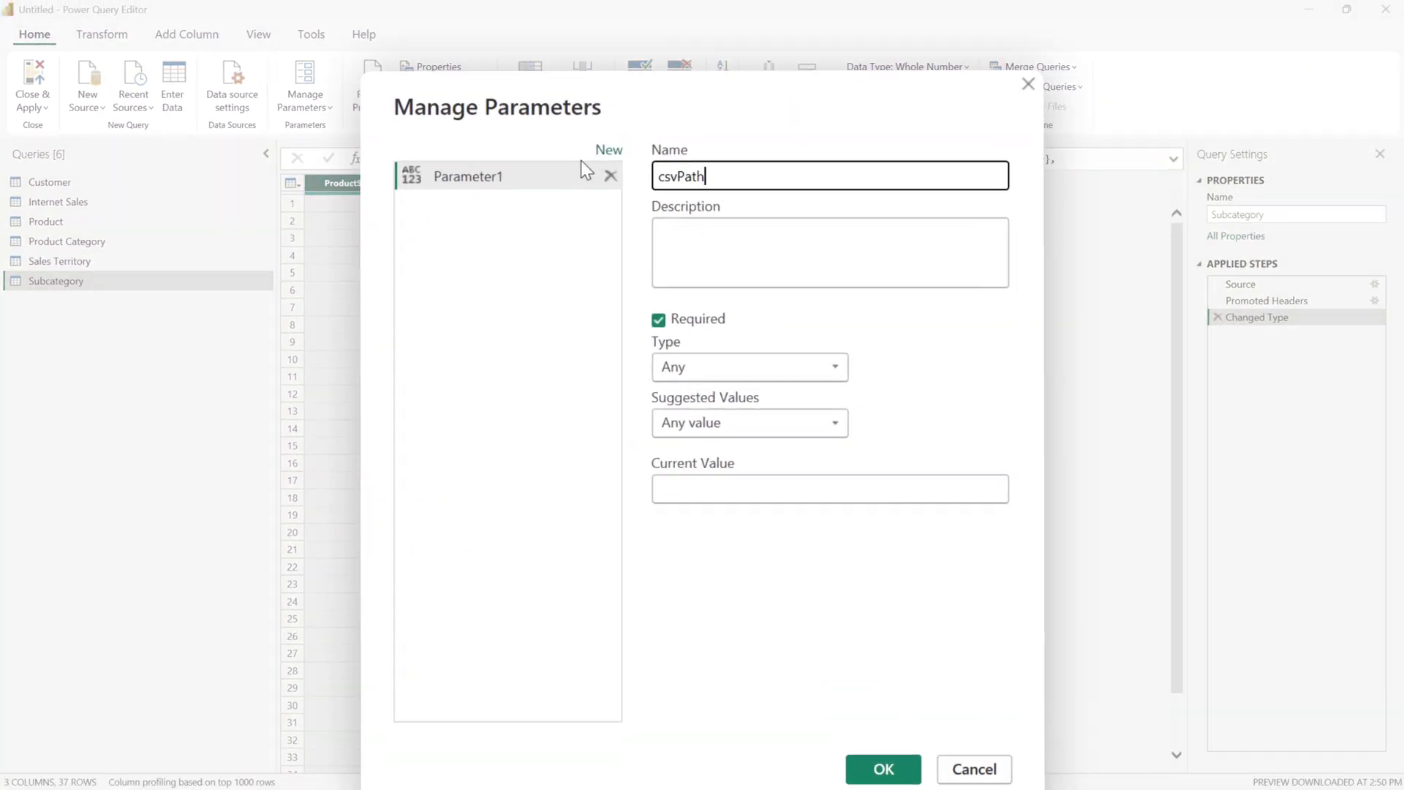
{"action": "left_click", "coordinate": [798, 367]}
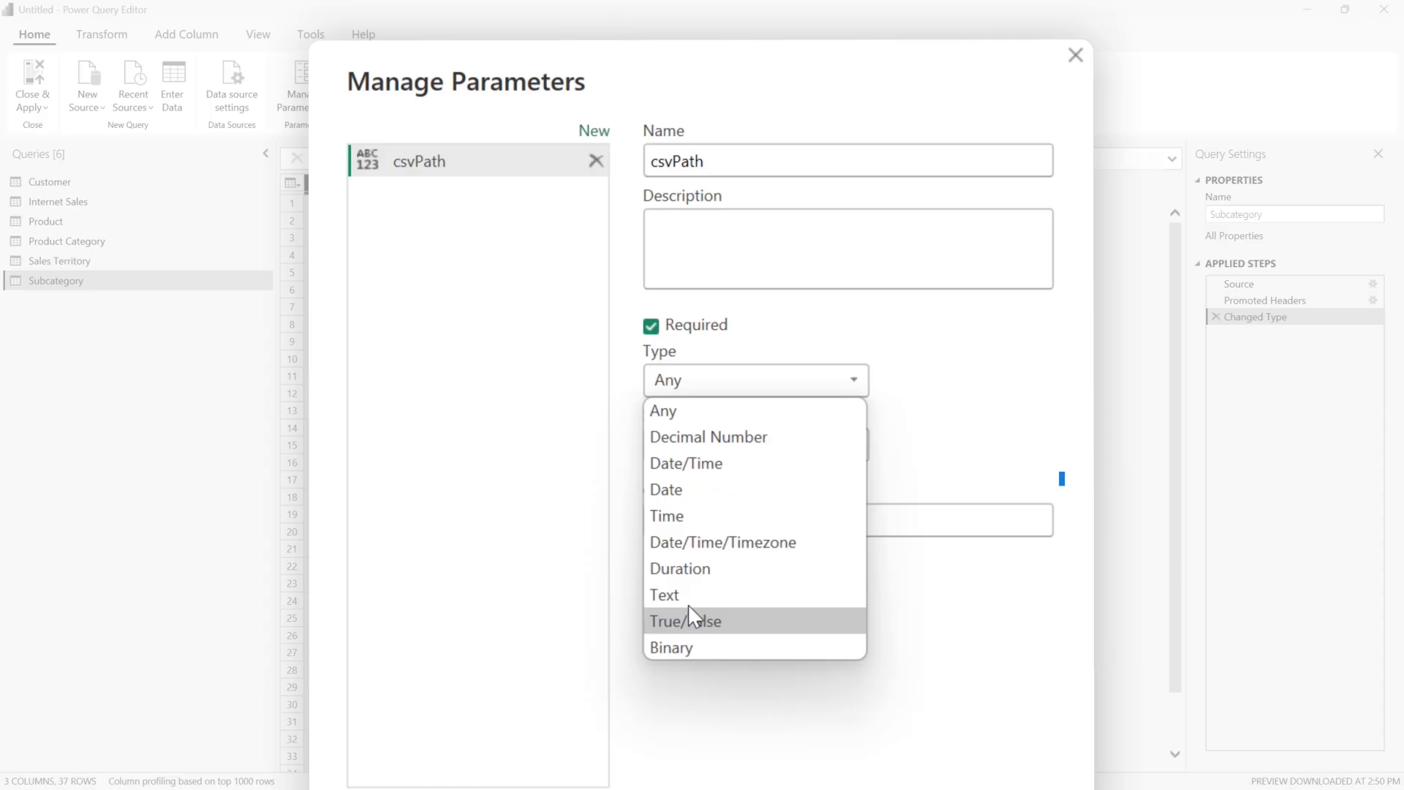
{"action": "left_click", "coordinate": [688, 596]}
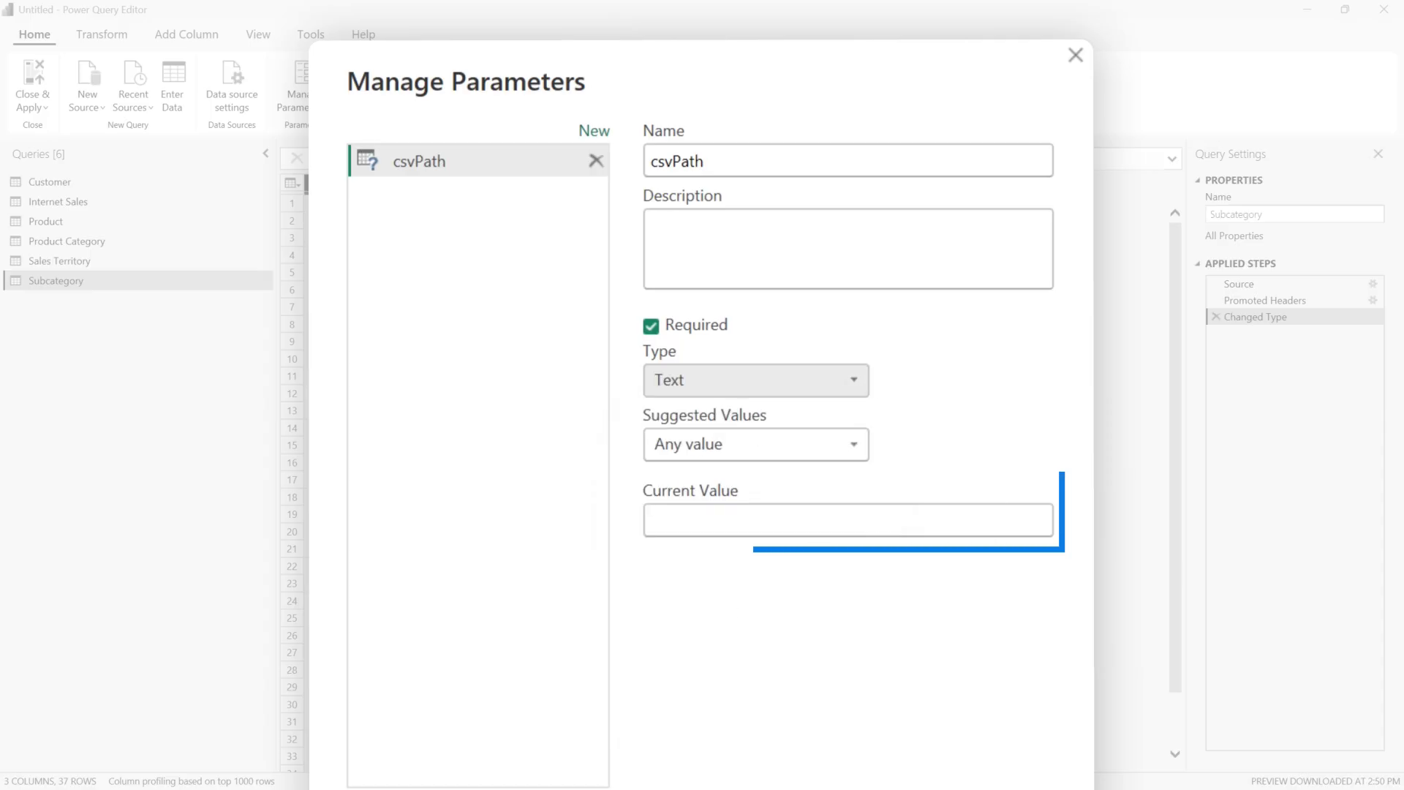
{"action": "left_click", "coordinate": [712, 531]}
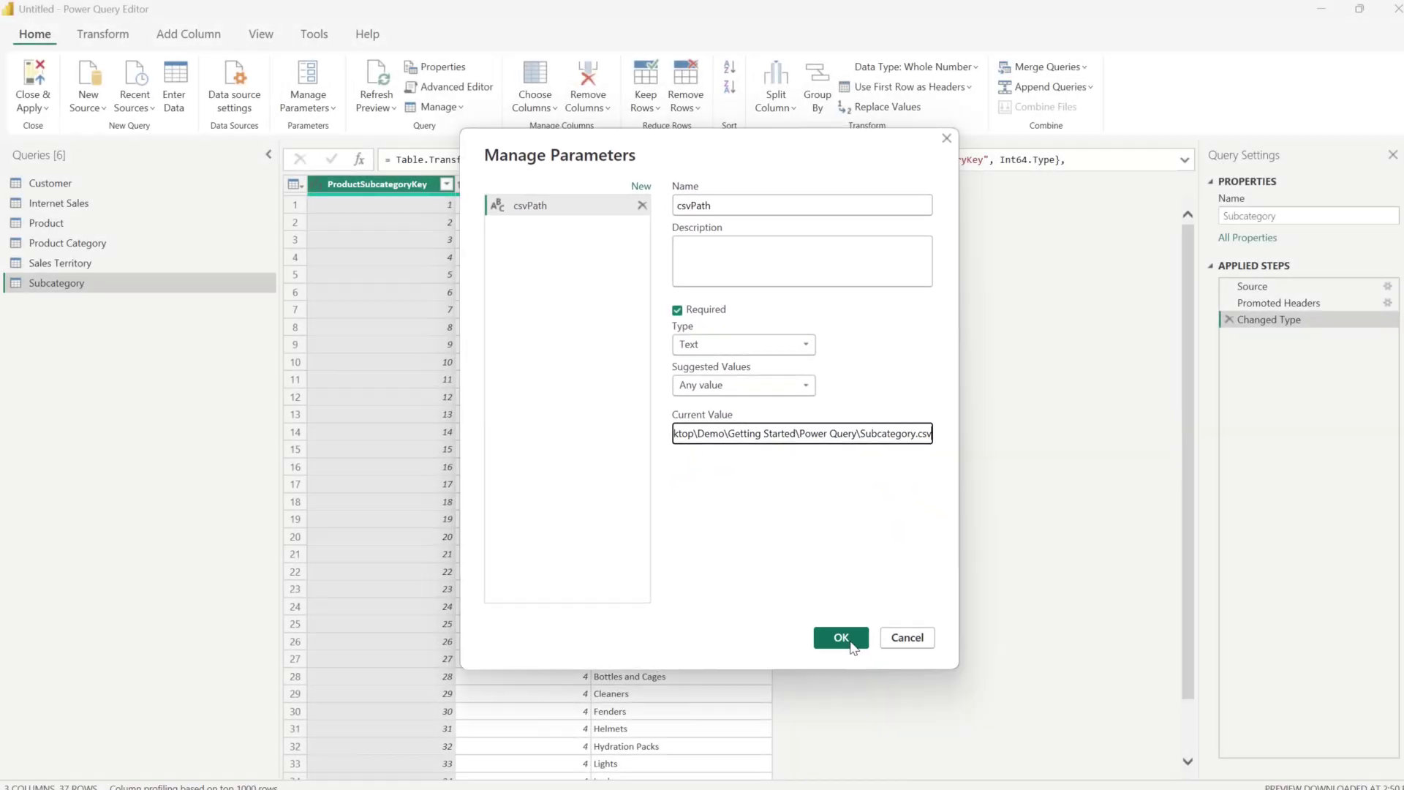
{"action": "left_click", "coordinate": [841, 640]}
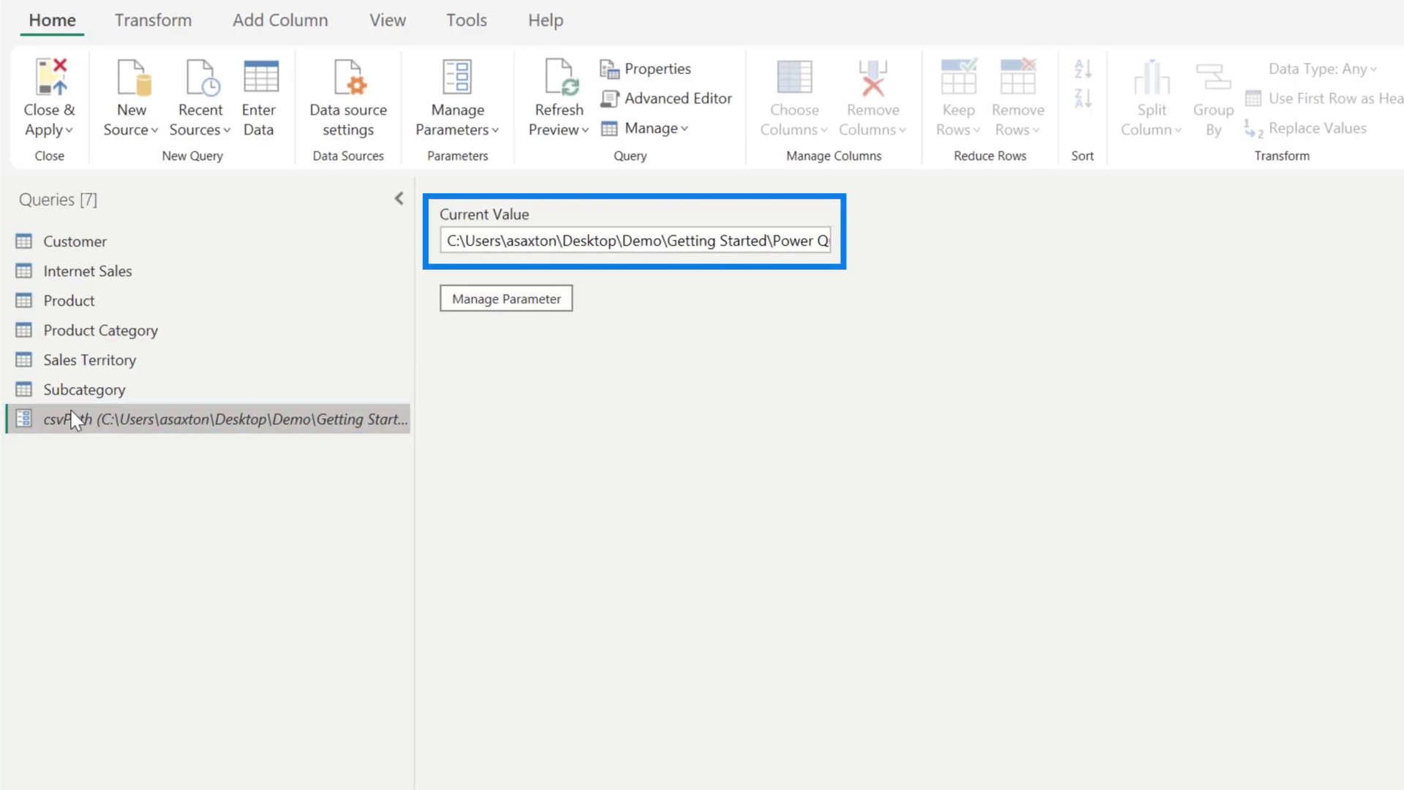
{"action": "left_click", "coordinate": [88, 390]}
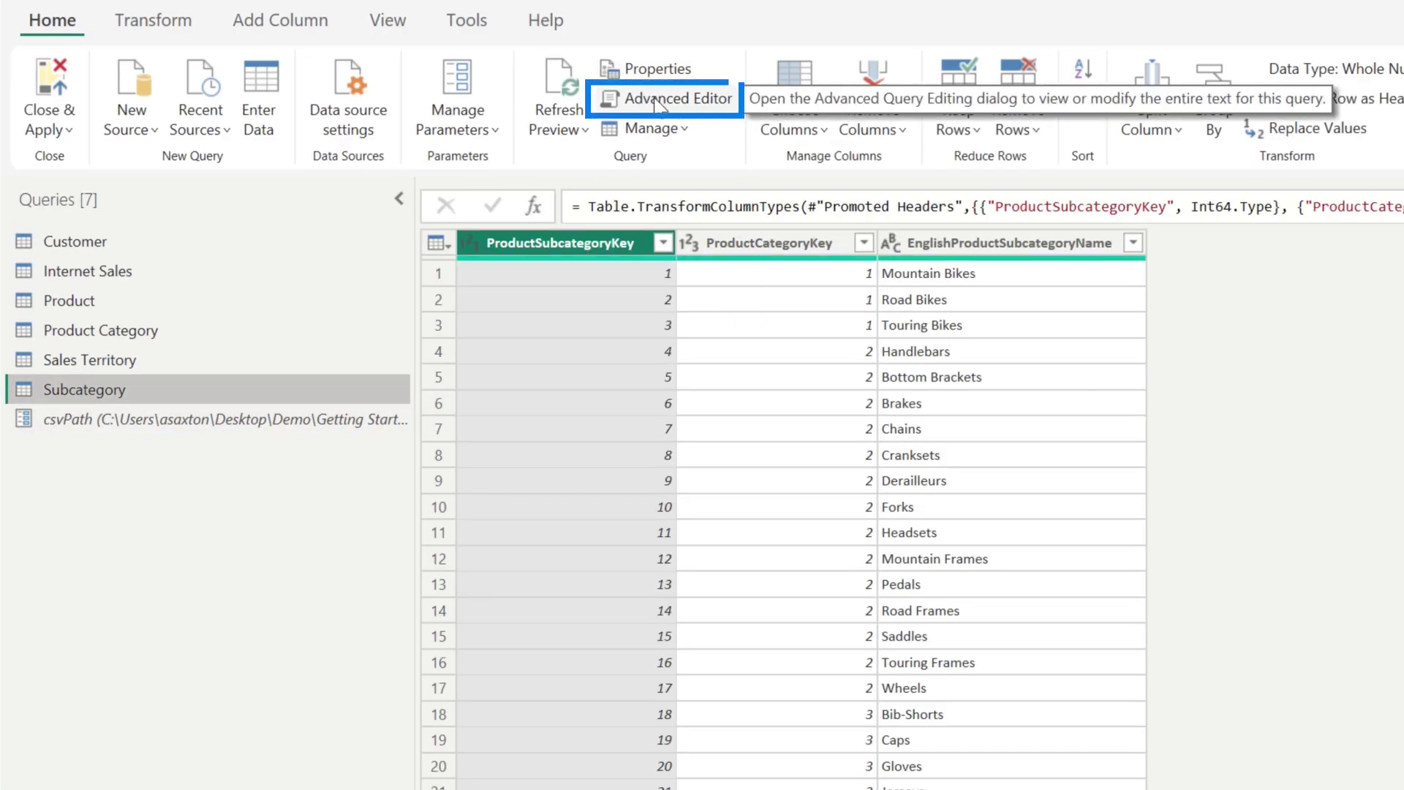
Replace the hardcoded CSV path in Subcategory's Source line with csvPath and apply the edit
{"action": "left_click", "coordinate": [666, 97]}
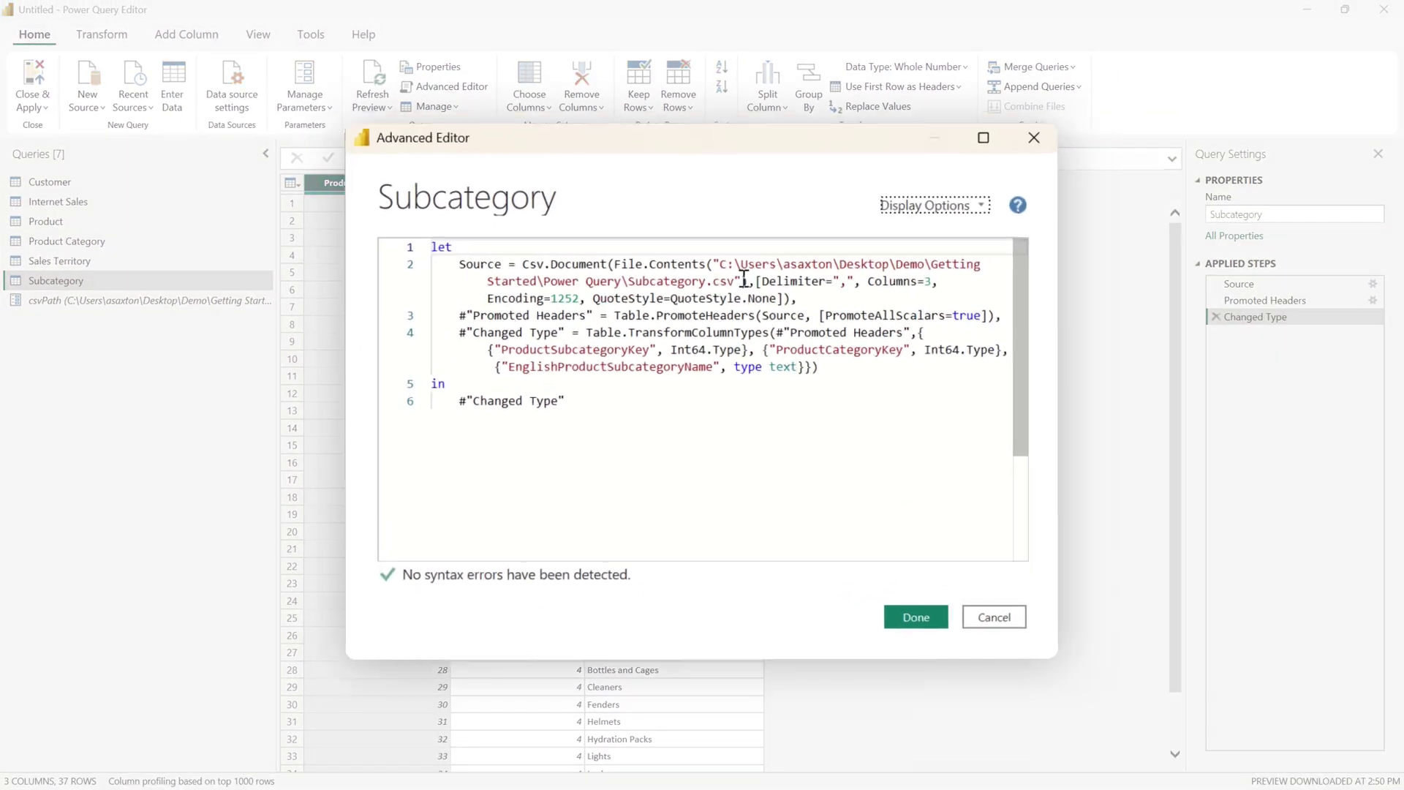
{"action": "left_click_drag", "start_coordinate": [897, 360], "coordinate": [871, 344]}
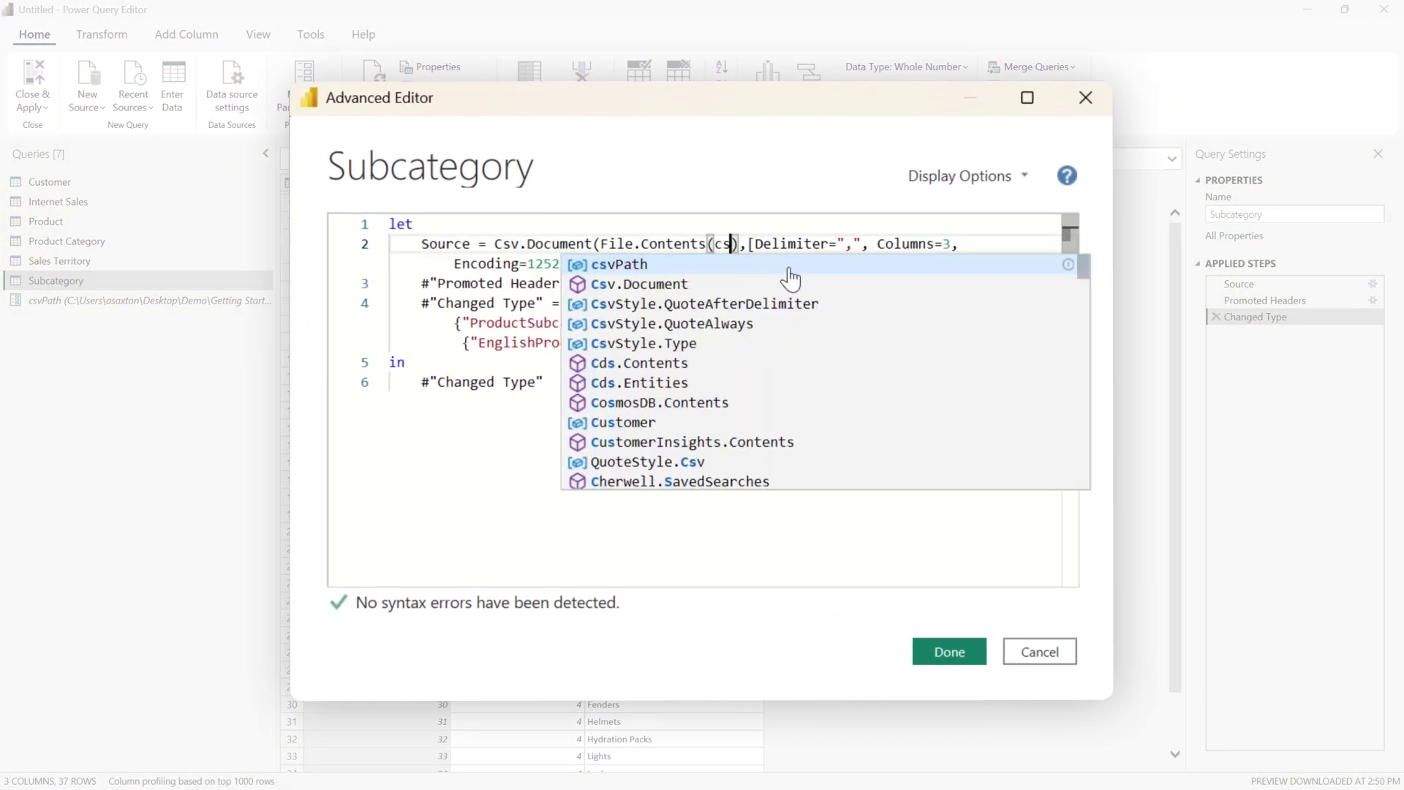
{"action": "type", "text": "vcsvPath"}
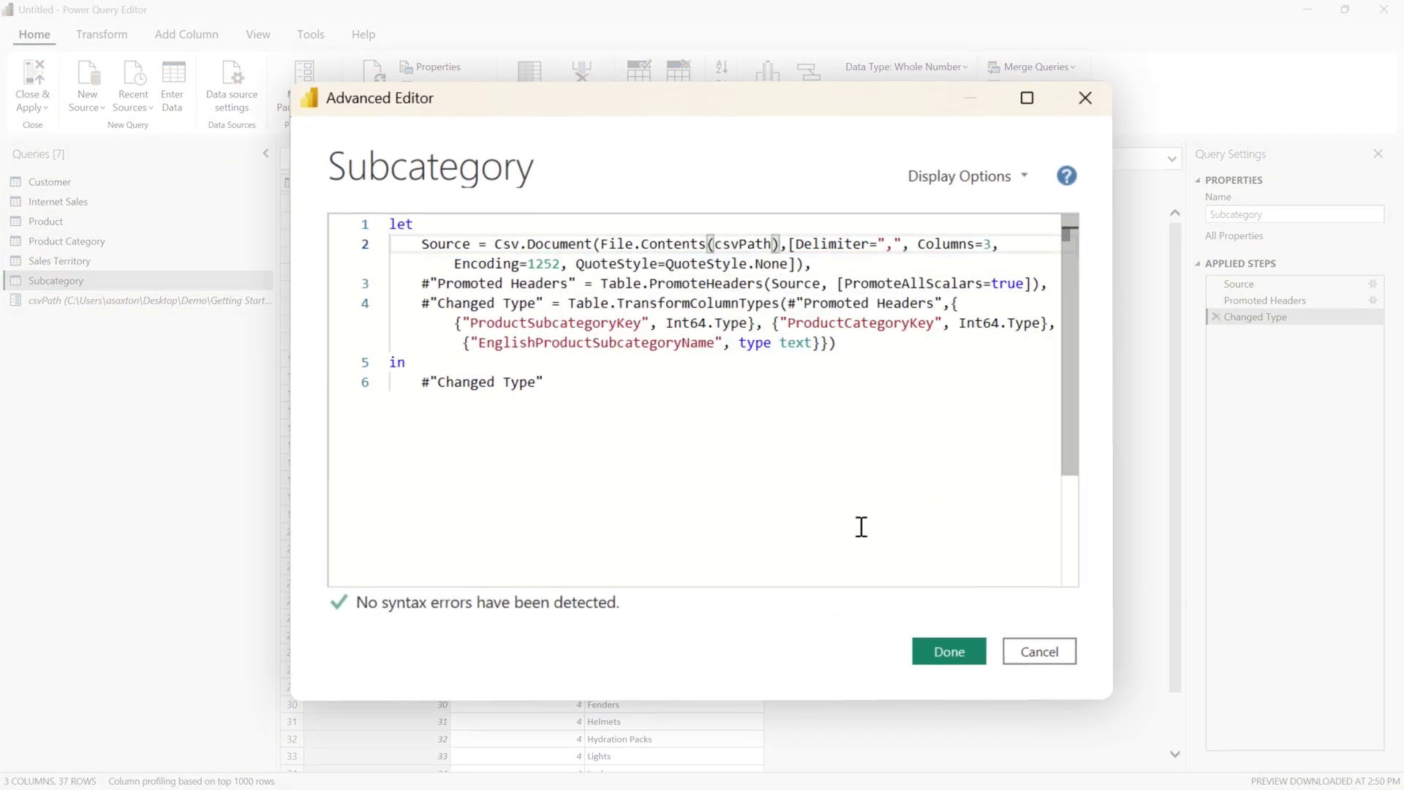
{"action": "left_click", "coordinate": [948, 652]}
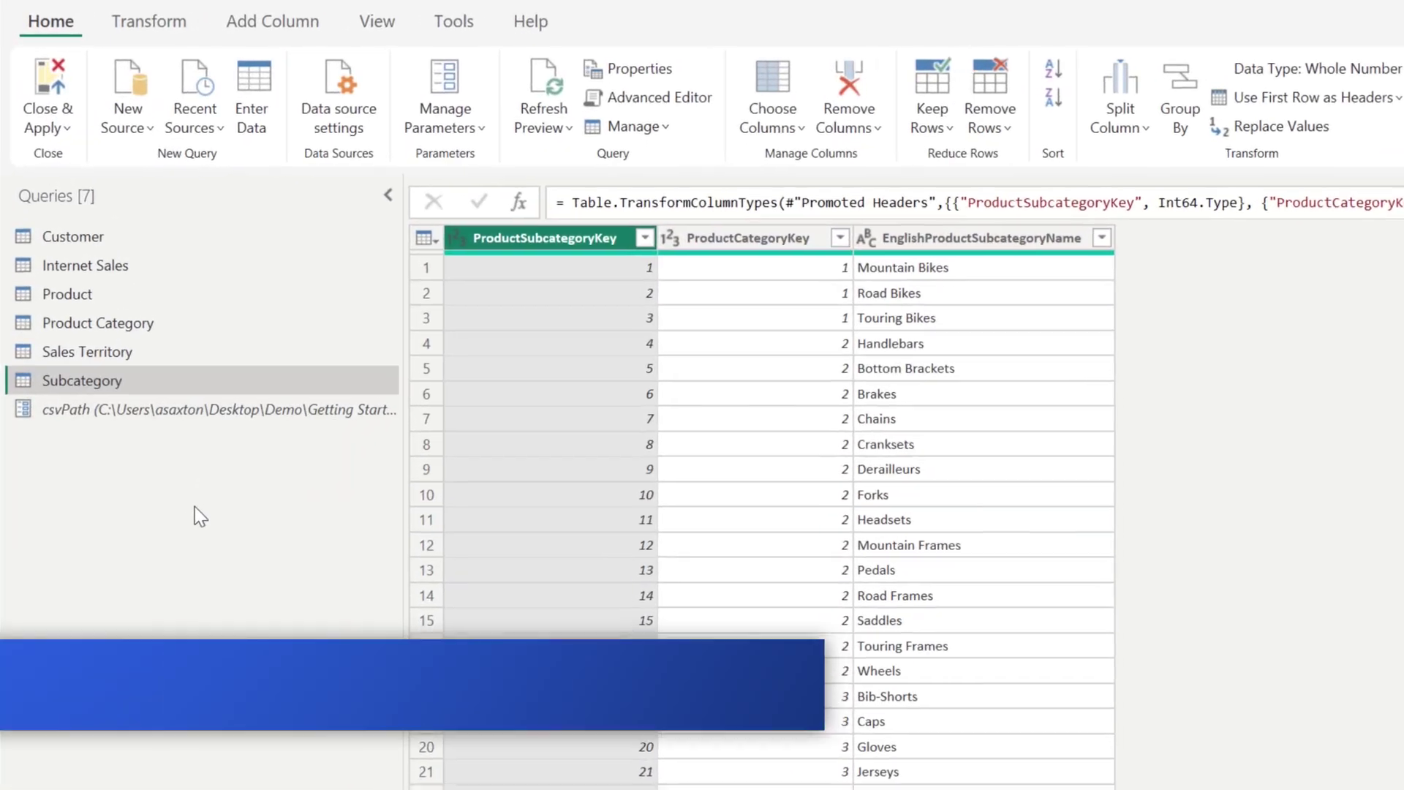
{"action": "left_click", "coordinate": [132, 333]}
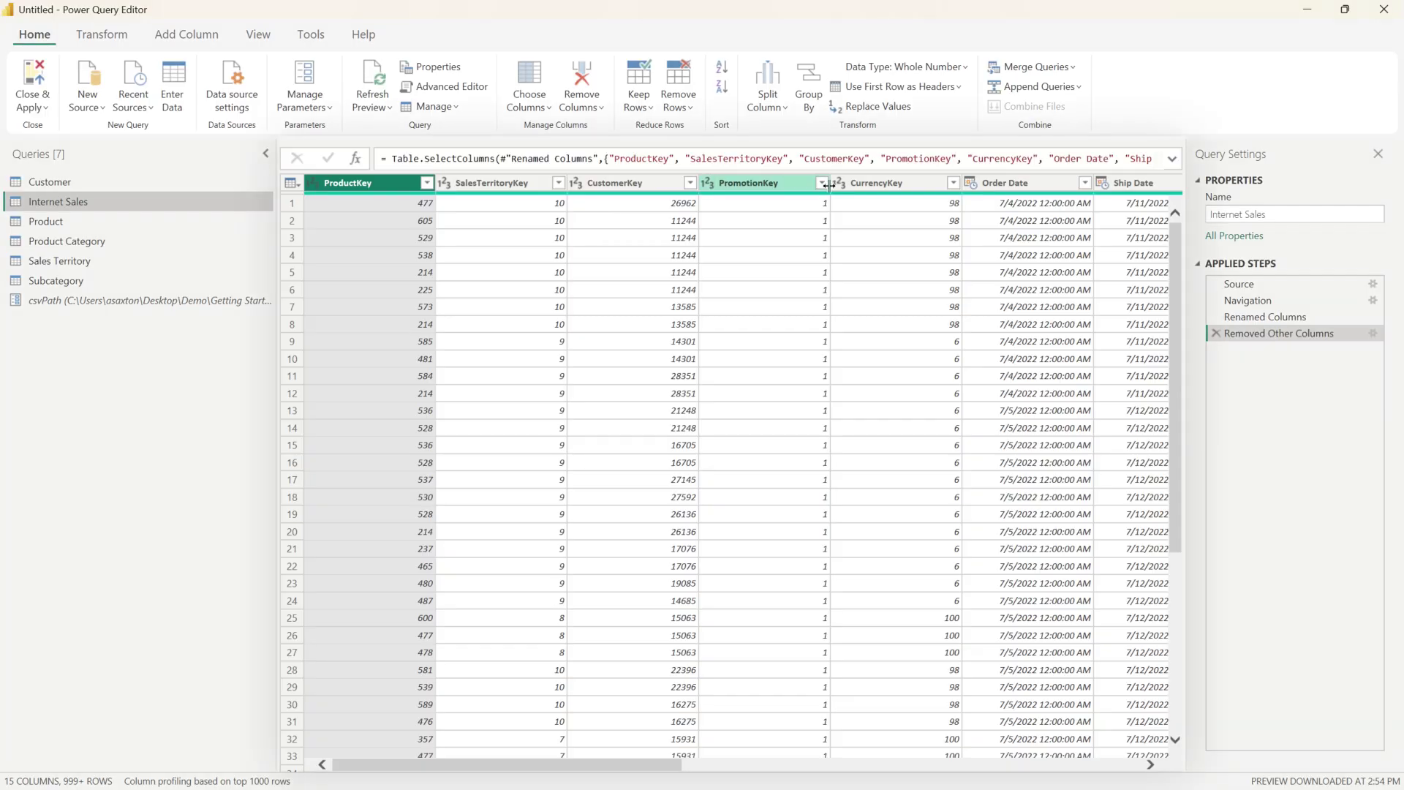
Set Order Date, Ship Date and Due Date in Internet Sales to the Date type
{"action": "left_click", "coordinate": [971, 183]}
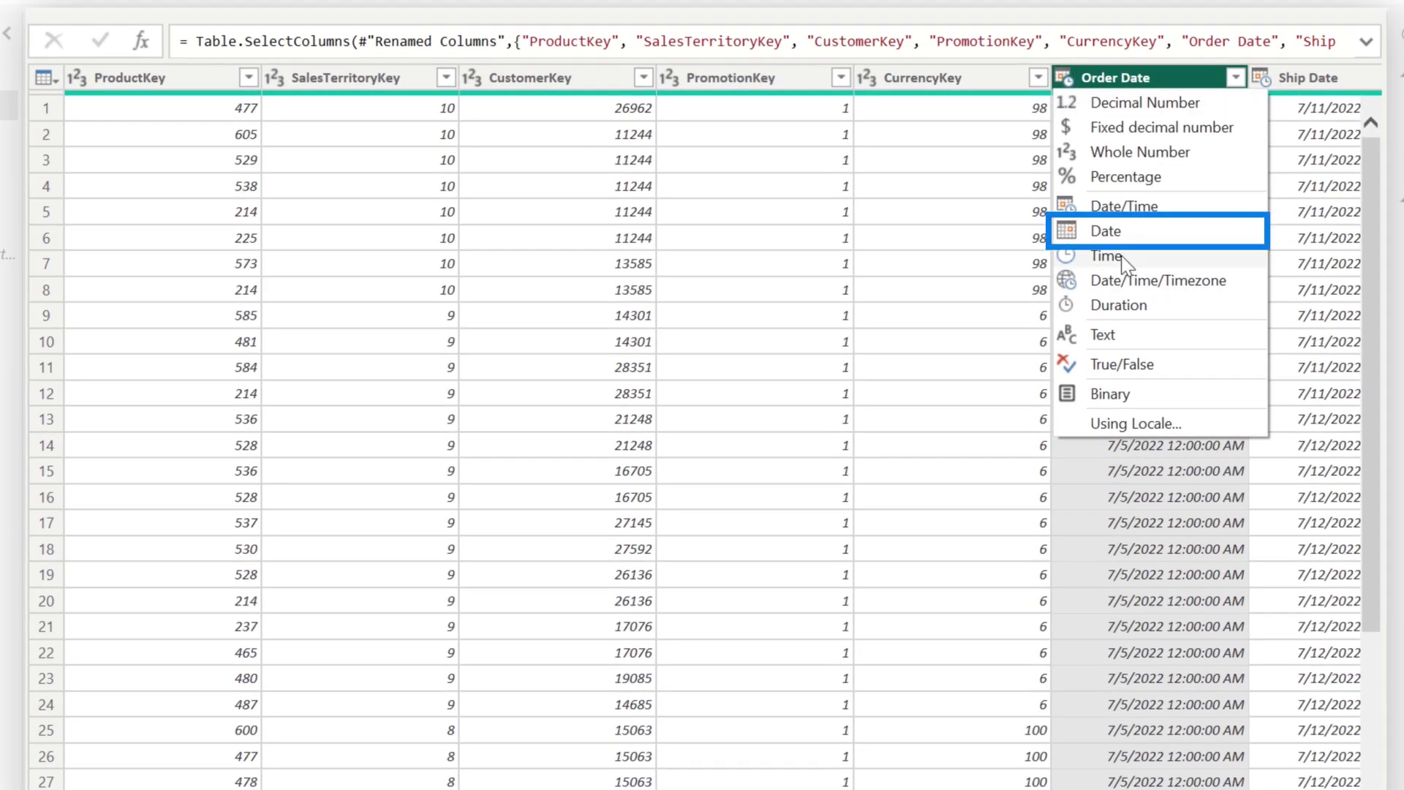
{"action": "left_click", "coordinate": [1121, 233]}
{"action": "left_click", "coordinate": [1268, 71]}
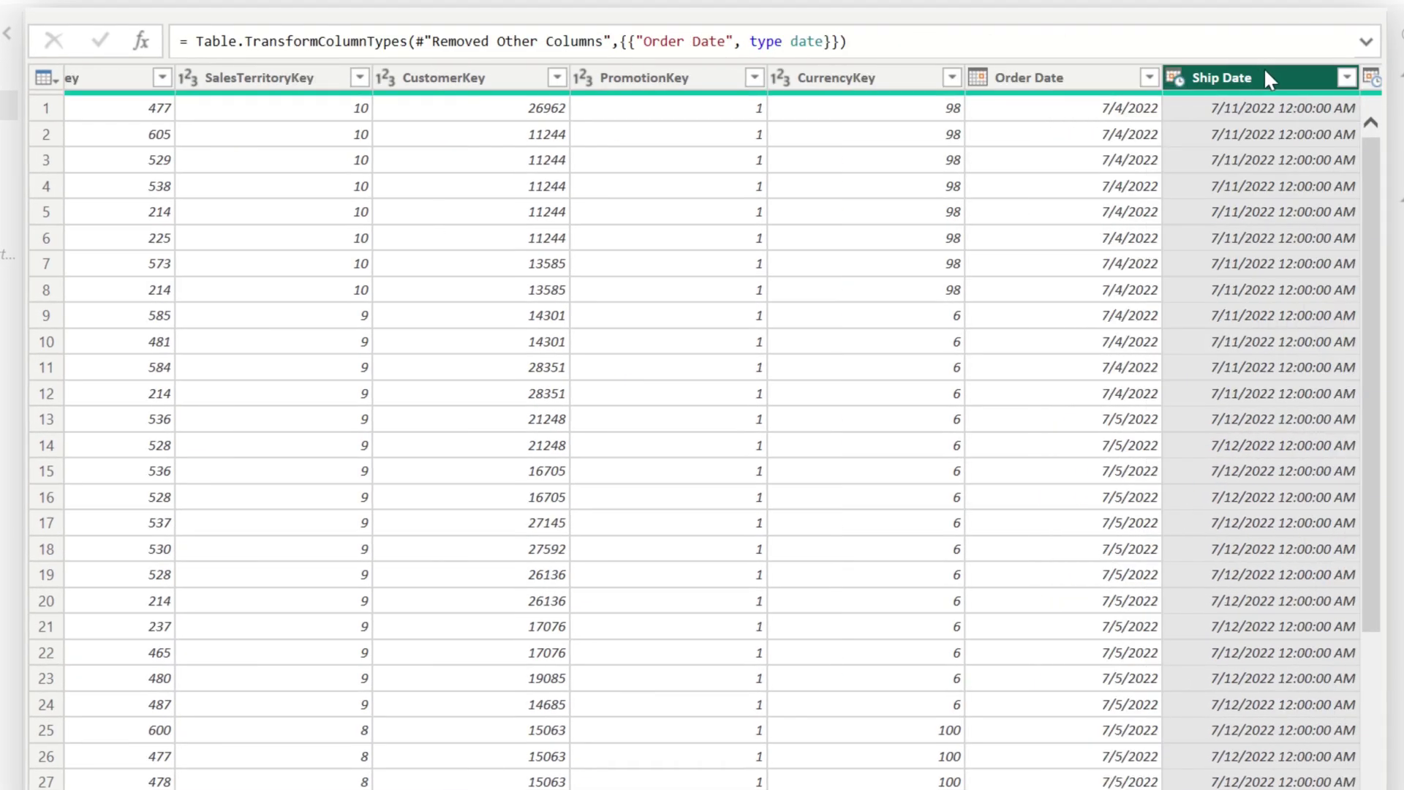
{"action": "left_click", "coordinate": [1174, 77]}
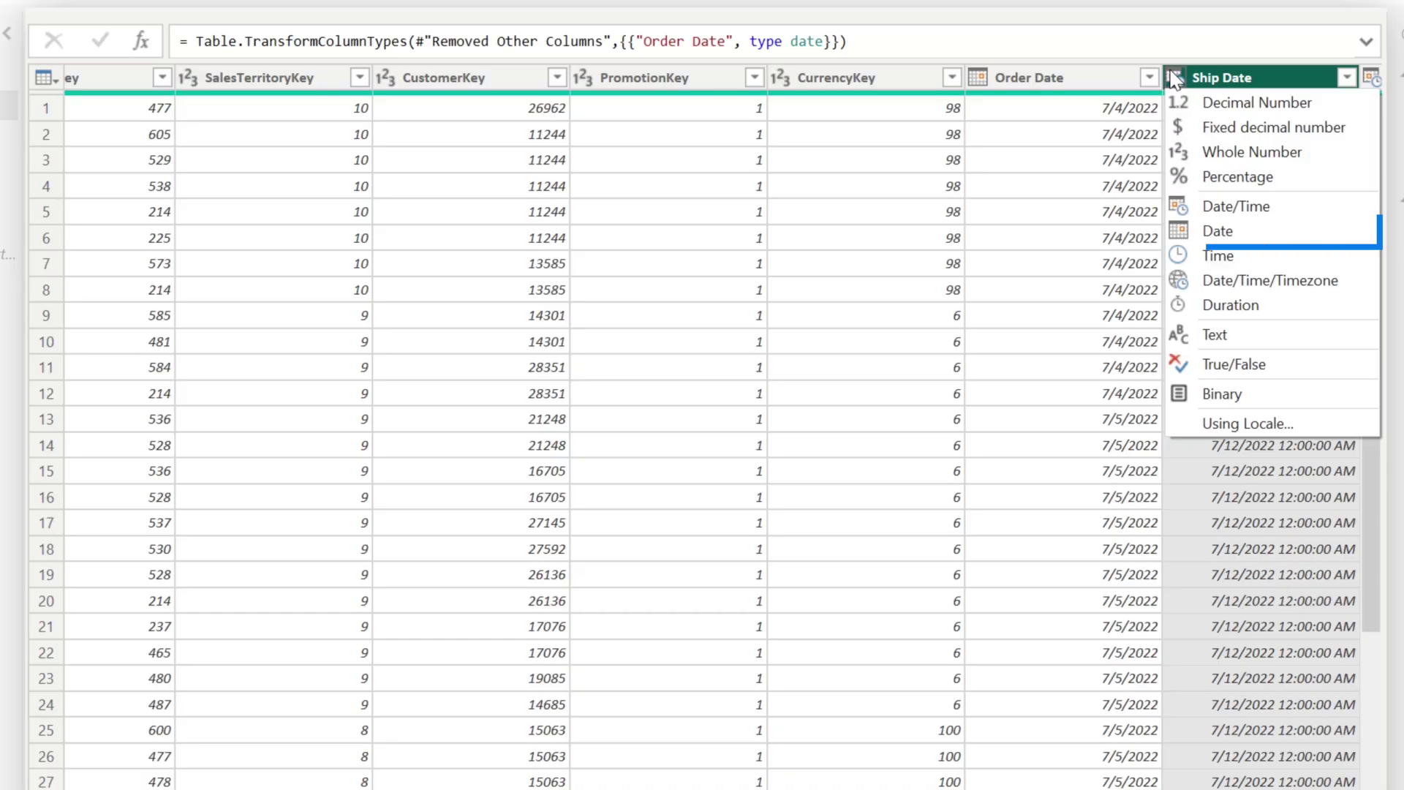
{"action": "left_click", "coordinate": [1223, 233]}
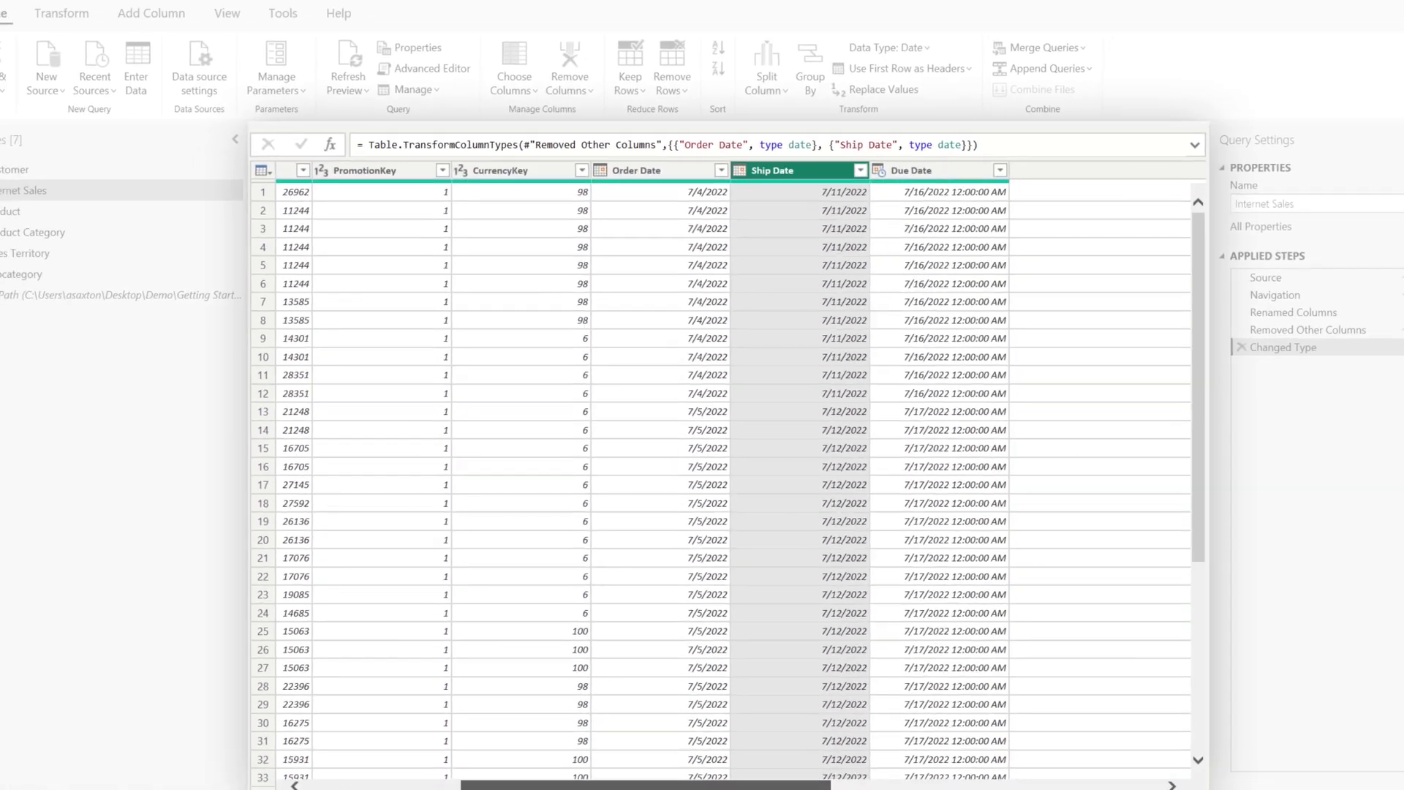
{"action": "left_click", "coordinate": [773, 182]}
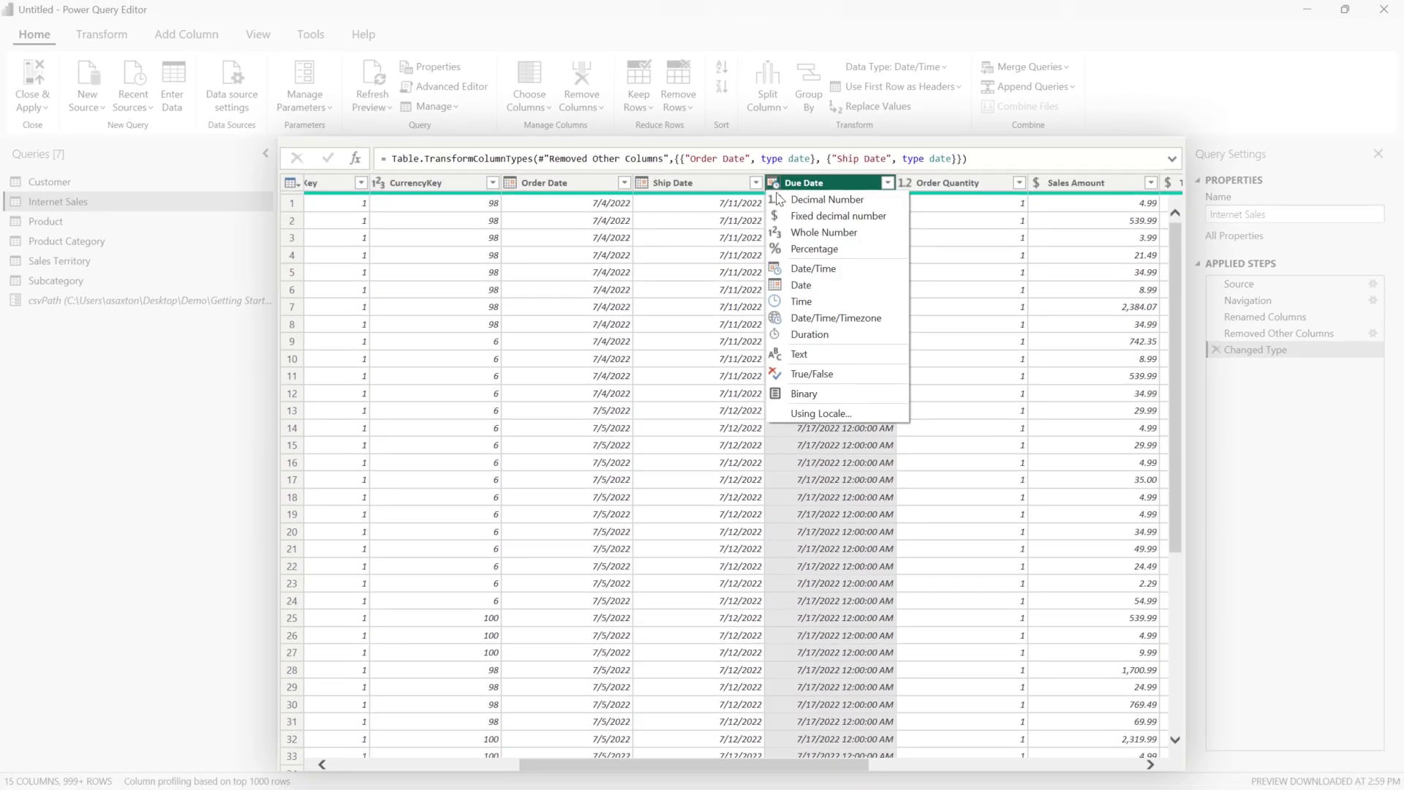
{"action": "left_click", "coordinate": [806, 283]}
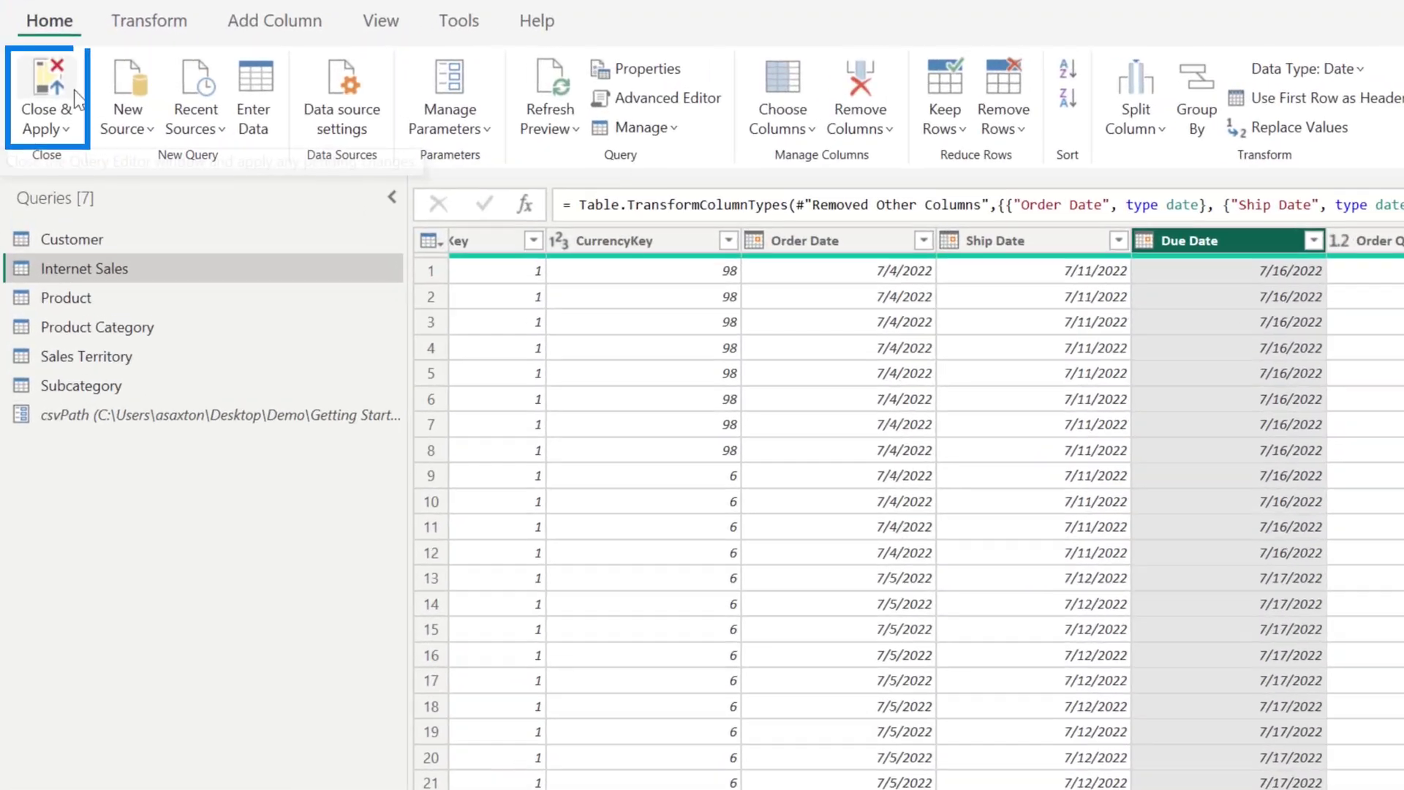
Close & Apply to load the cleaned queries into the Power BI report
{"action": "left_click", "coordinate": [51, 68]}
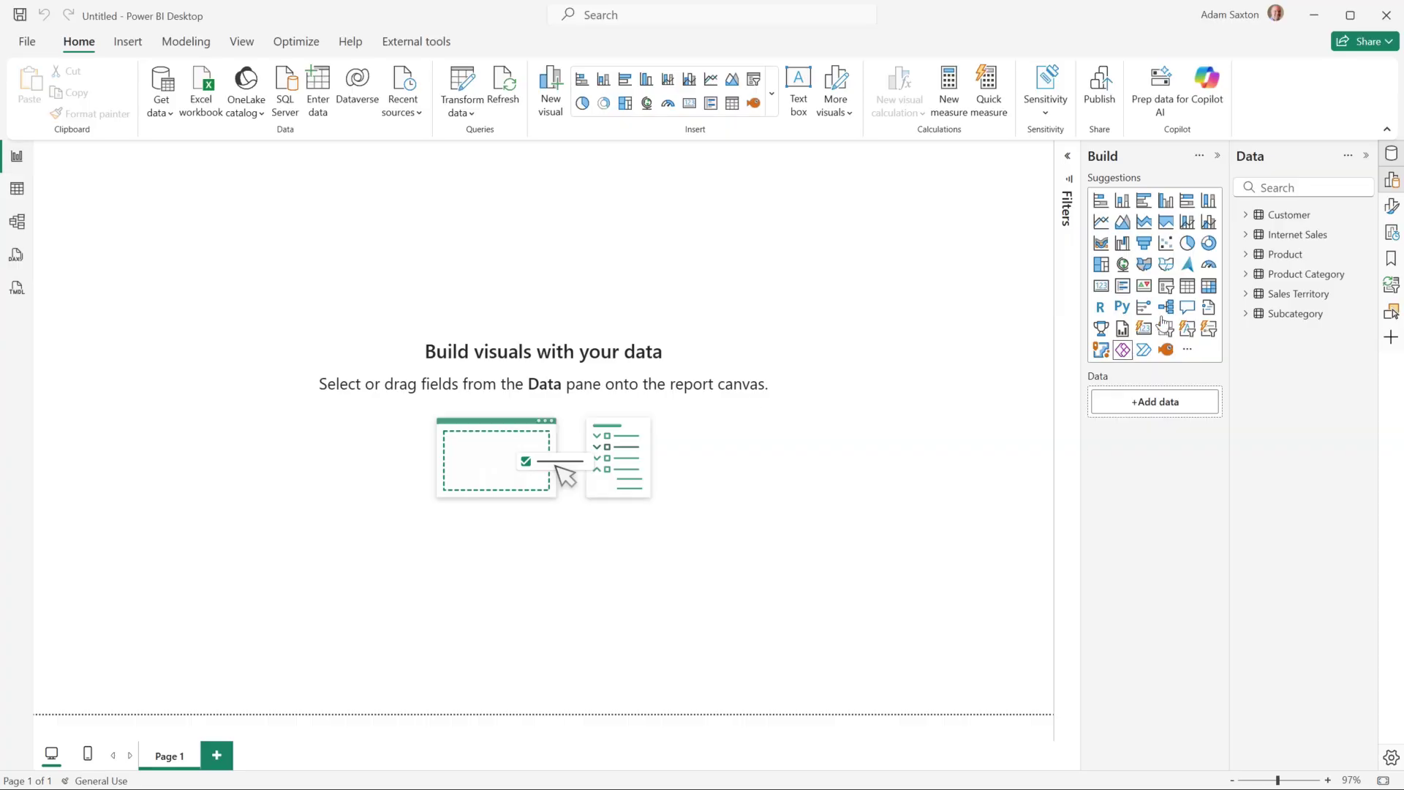
Chart Internet Sales' Sales Amount broken down by Product Color, then refresh all tables
{"action": "left_click", "coordinate": [1247, 235]}
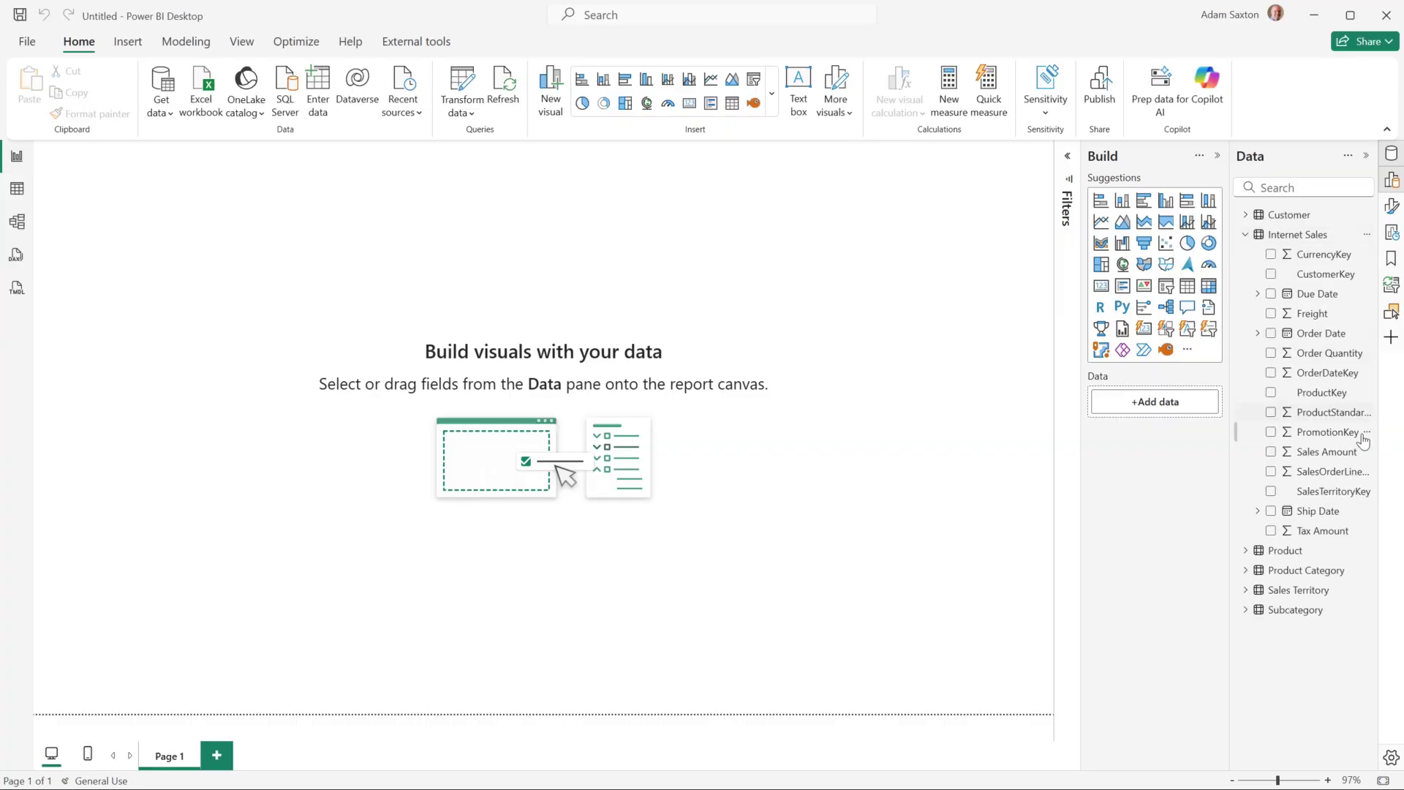
{"action": "left_click_drag", "start_coordinate": [1326, 453], "coordinate": [707, 321]}
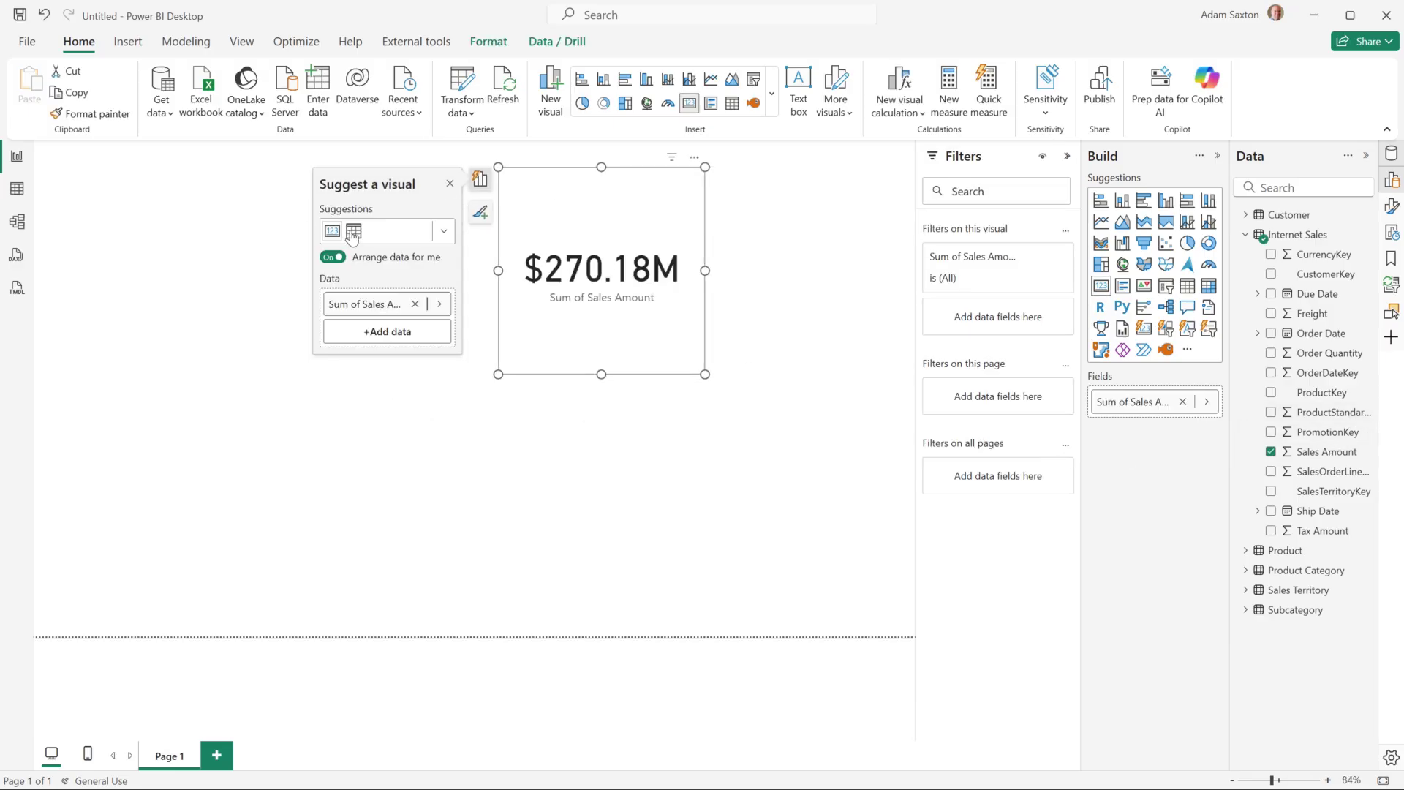
{"action": "left_click", "coordinate": [352, 233]}
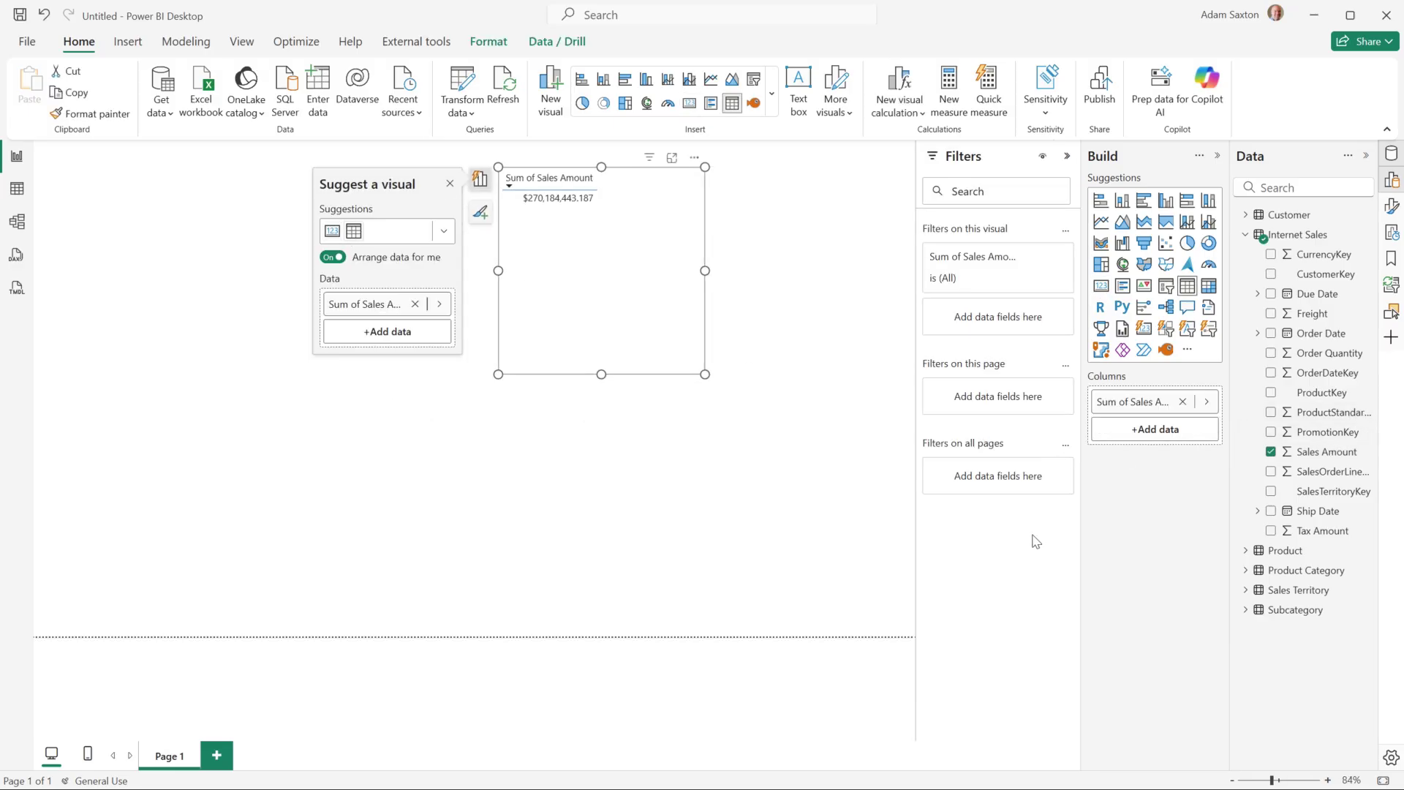
{"action": "left_click", "coordinate": [1246, 550]}
{"action": "left_click_drag", "start_coordinate": [1309, 571], "coordinate": [619, 369]}
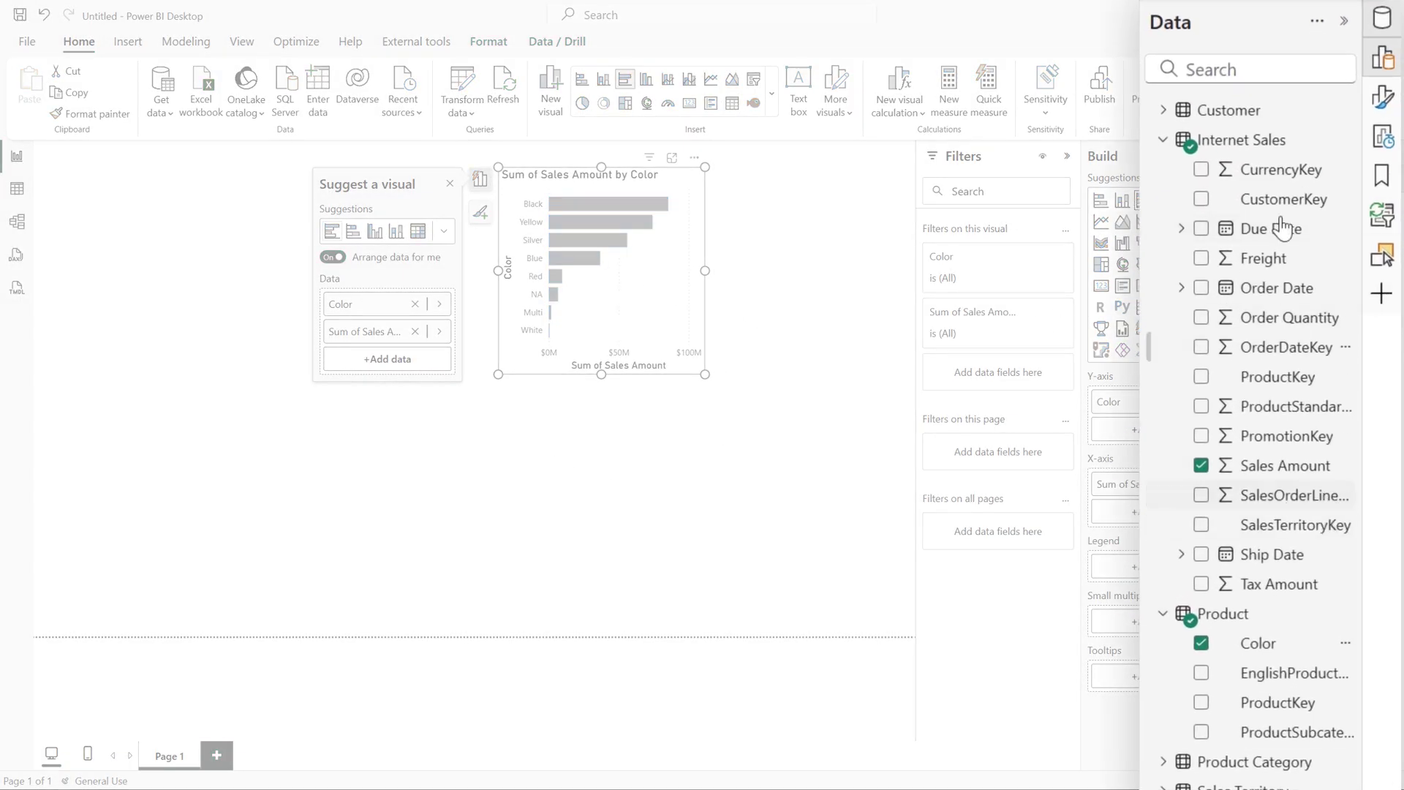
{"action": "left_click", "coordinate": [112, 518]}
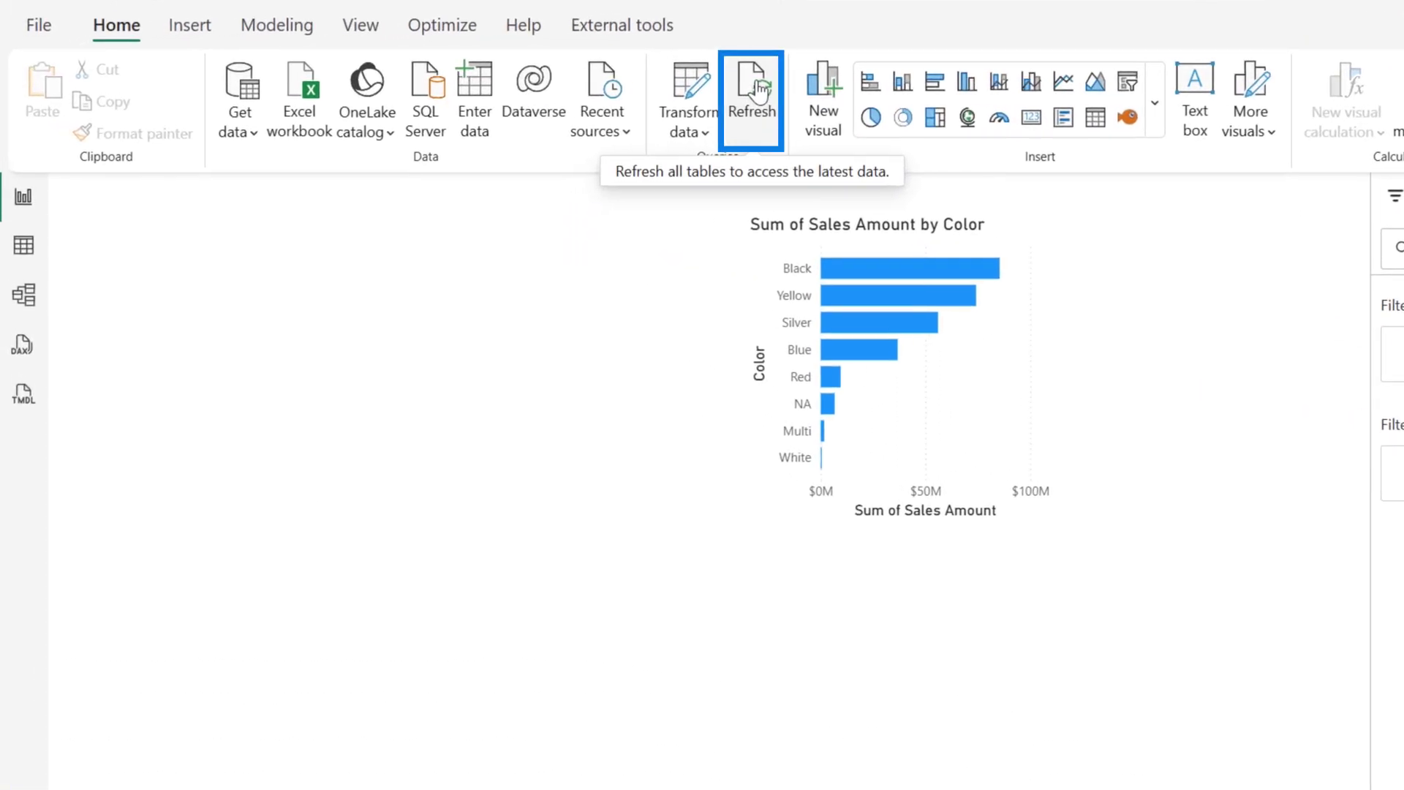
{"action": "left_click", "coordinate": [715, 88]}
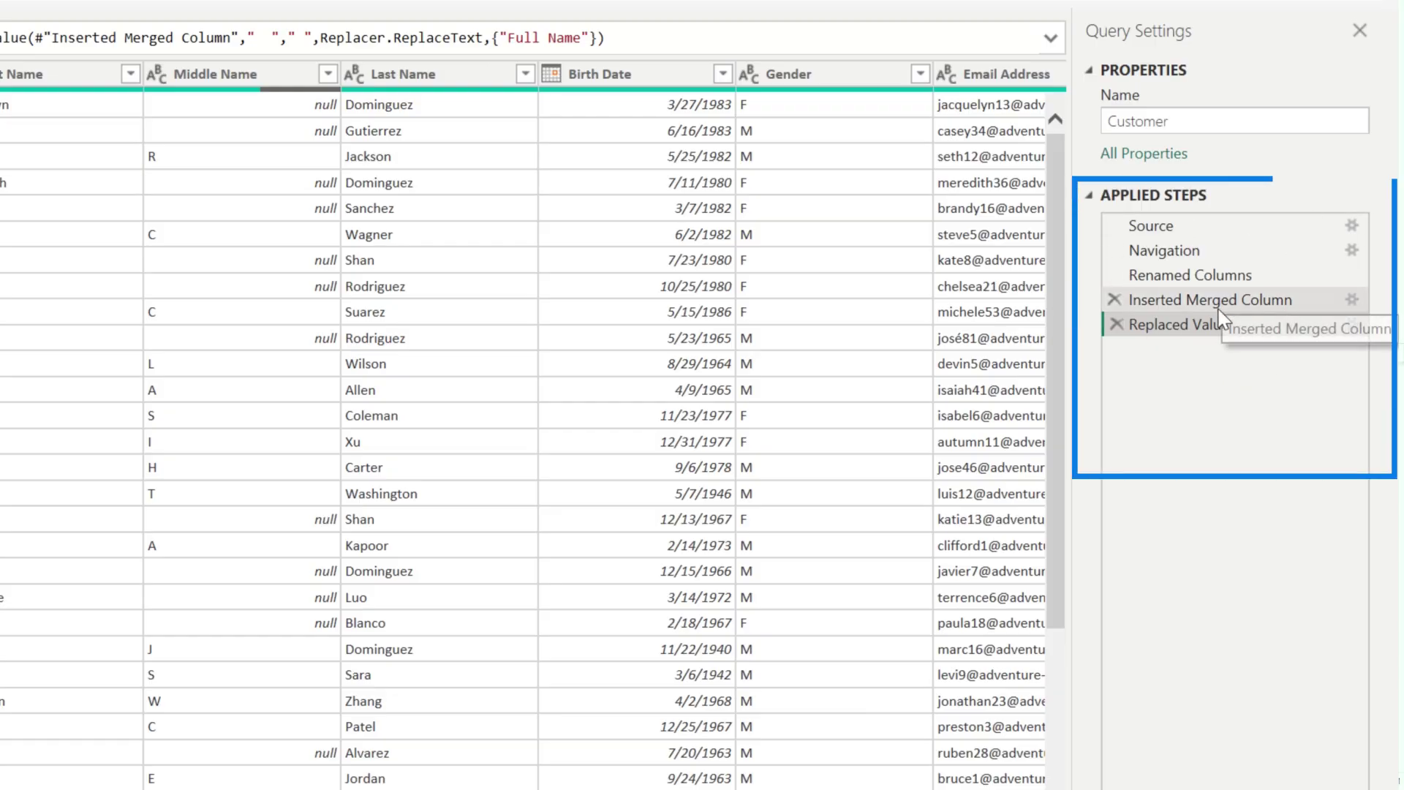
View the native SQL generated for Customer's Replaced Value step and close it
{"action": "right_click", "coordinate": [1180, 323]}
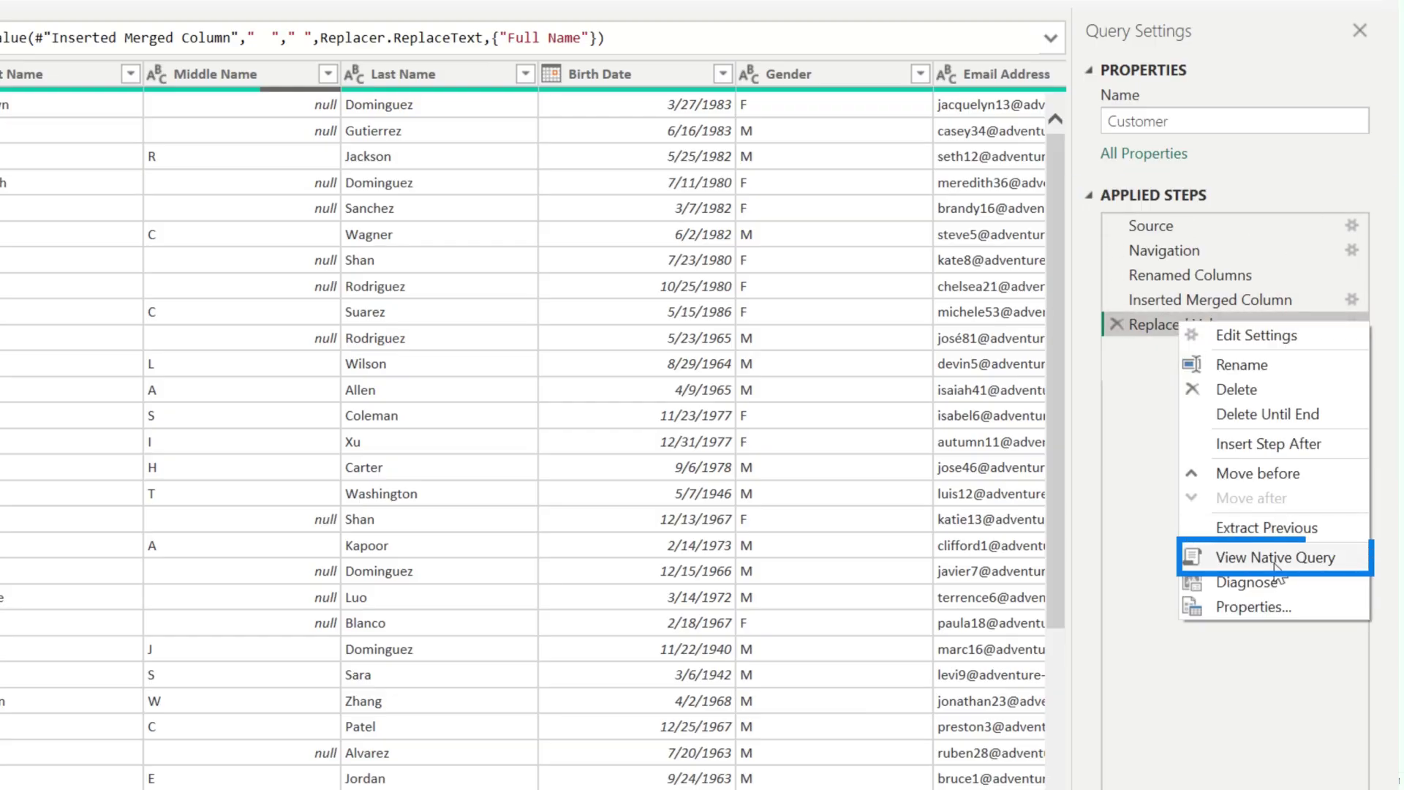
{"action": "left_click", "coordinate": [1298, 561]}
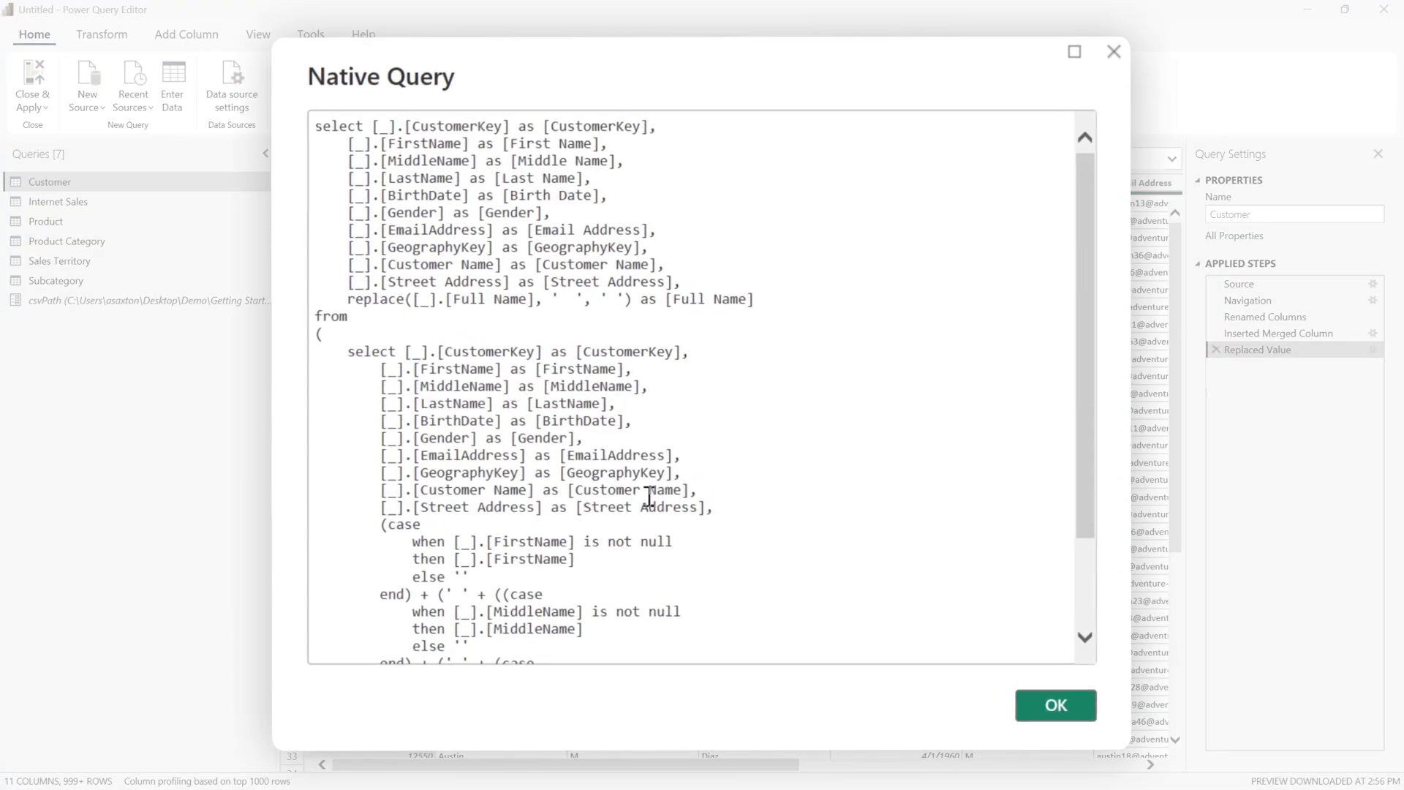
{"action": "left_click", "coordinate": [1056, 705]}
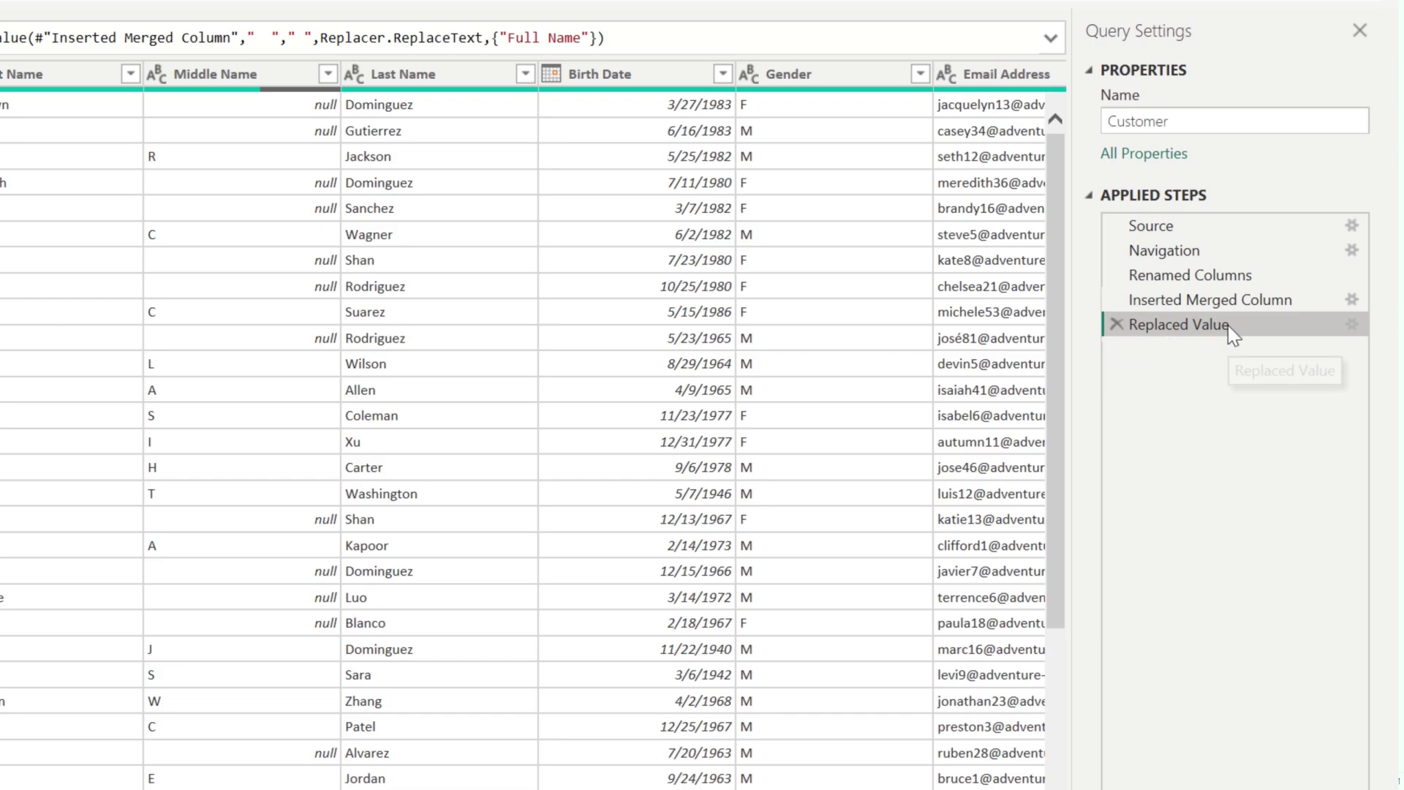
{"action": "right_click", "coordinate": [1210, 325]}
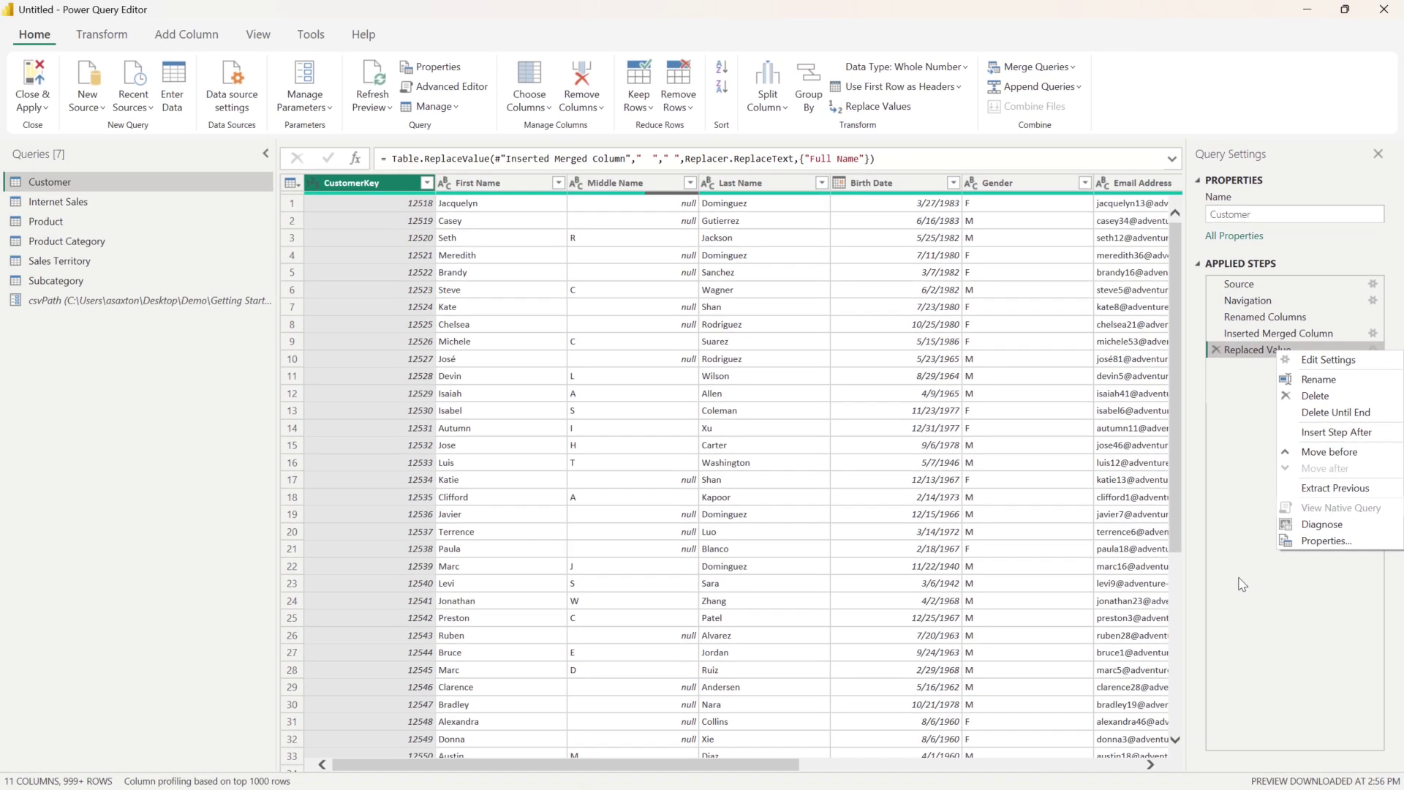
{"action": "left_click", "coordinate": [1238, 581]}
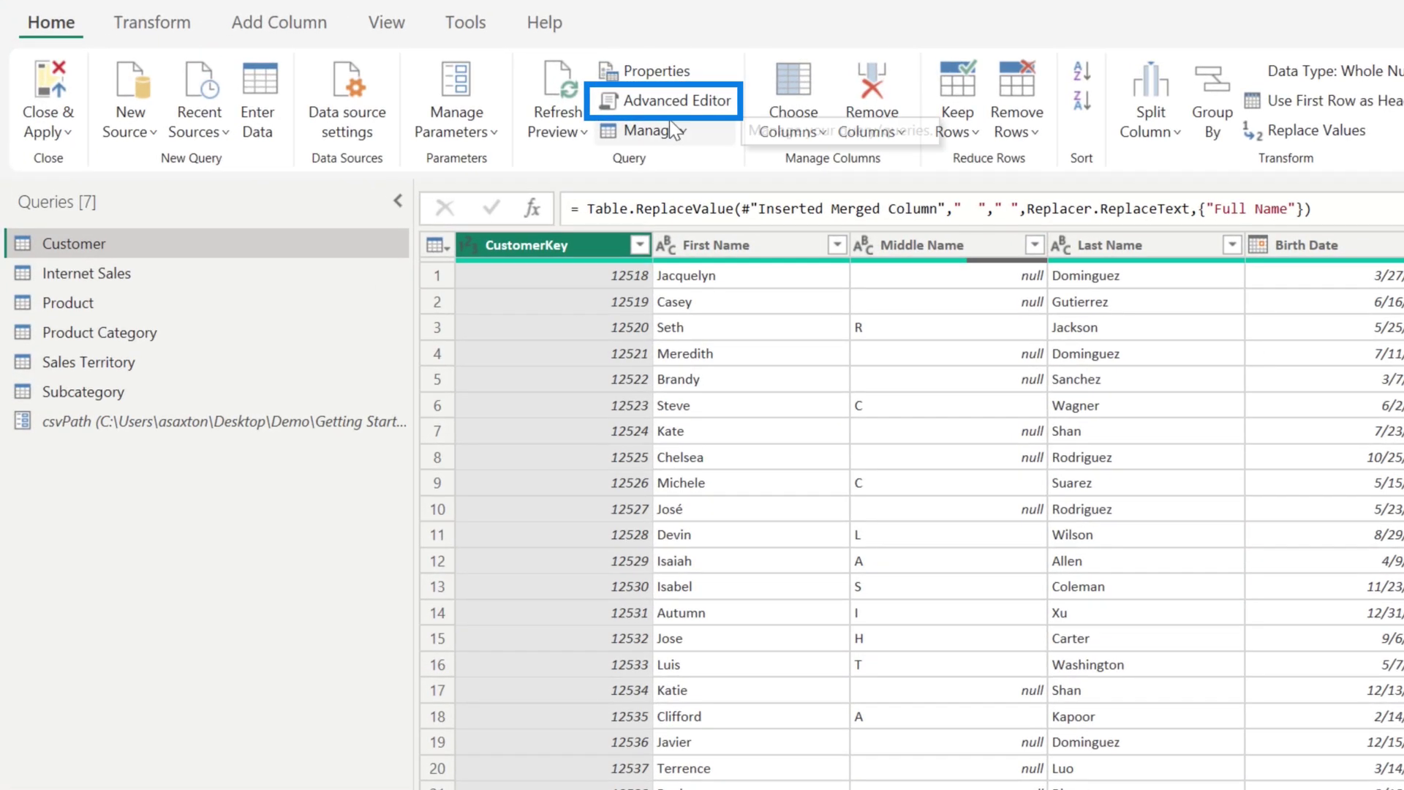
Select all of the Customer query's M code in the Advanced Editor and close it
{"action": "left_click", "coordinate": [658, 101]}
{"action": "key", "text": "ctrl+a"}
{"action": "key", "text": "ctrl+c"}
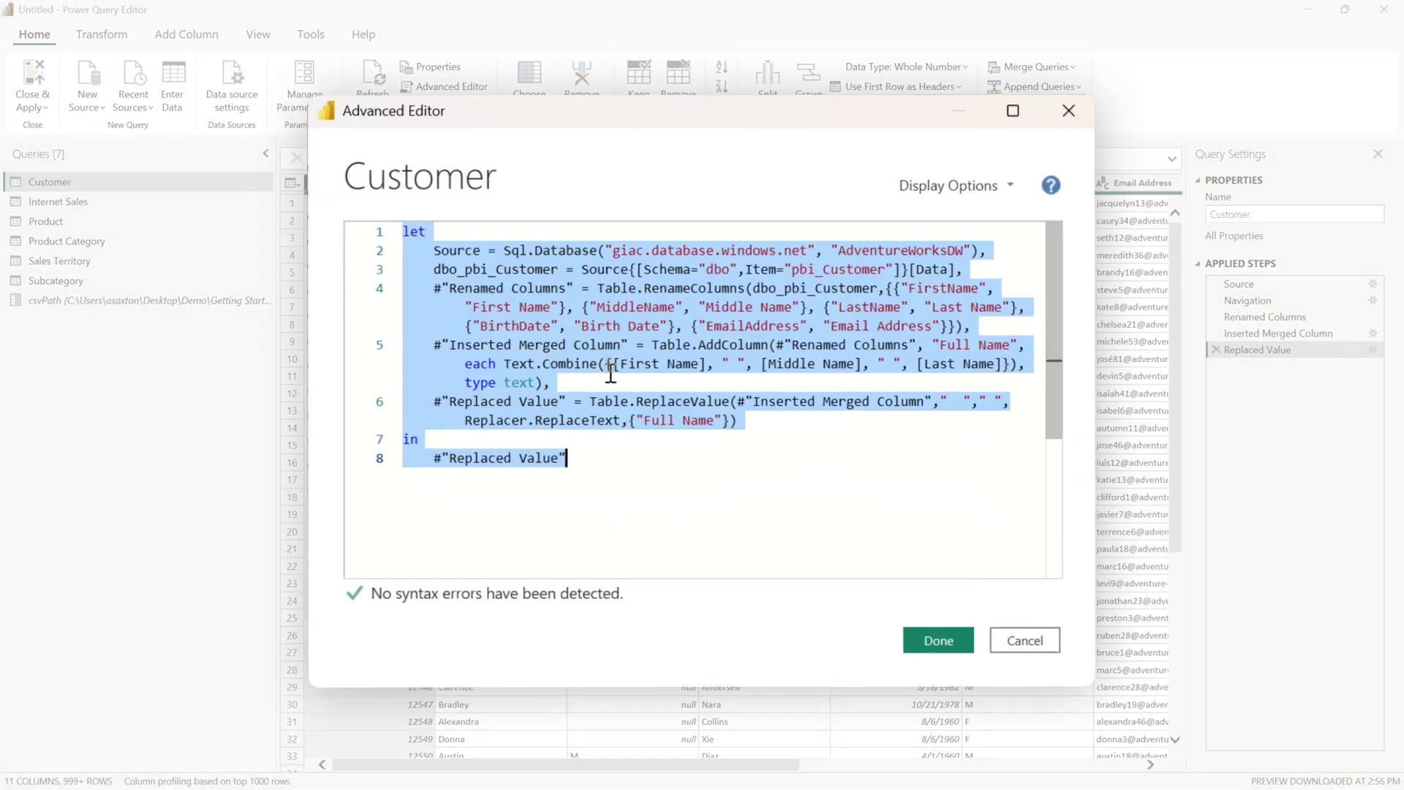
{"action": "left_click", "coordinate": [960, 659]}
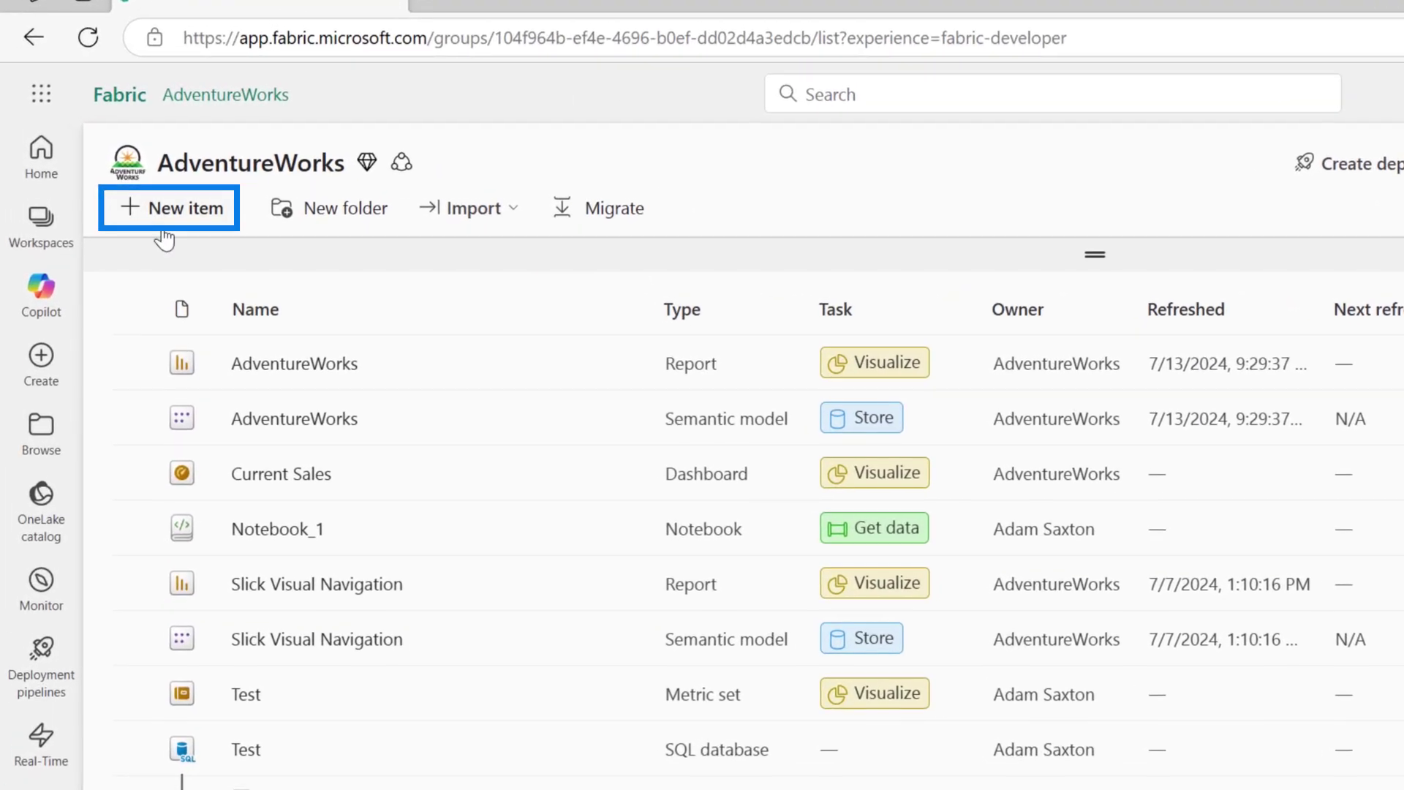
Create a new Dataflow Gen2 named Customer in the Fabric workspace
{"action": "left_click", "coordinate": [167, 215]}
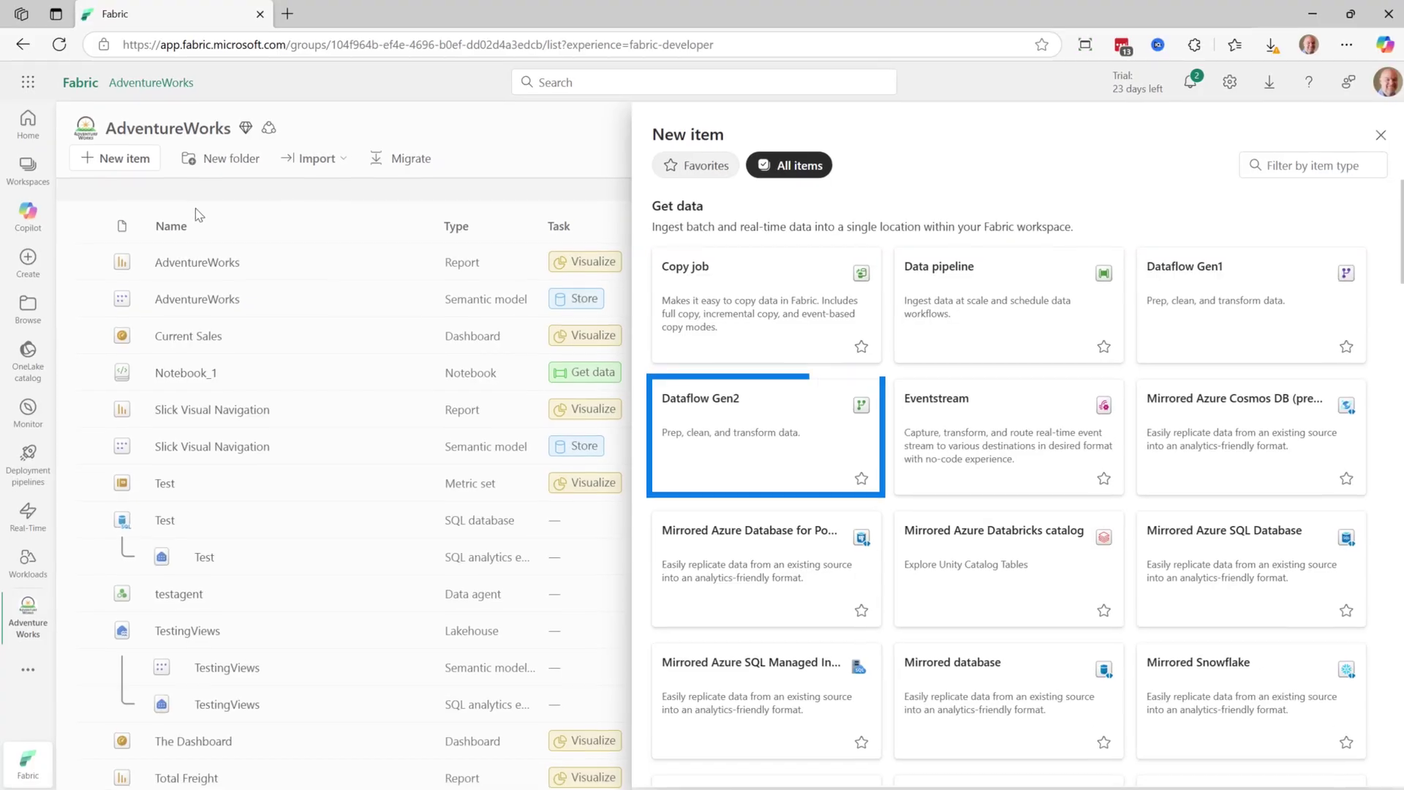
{"action": "left_click", "coordinate": [749, 411]}
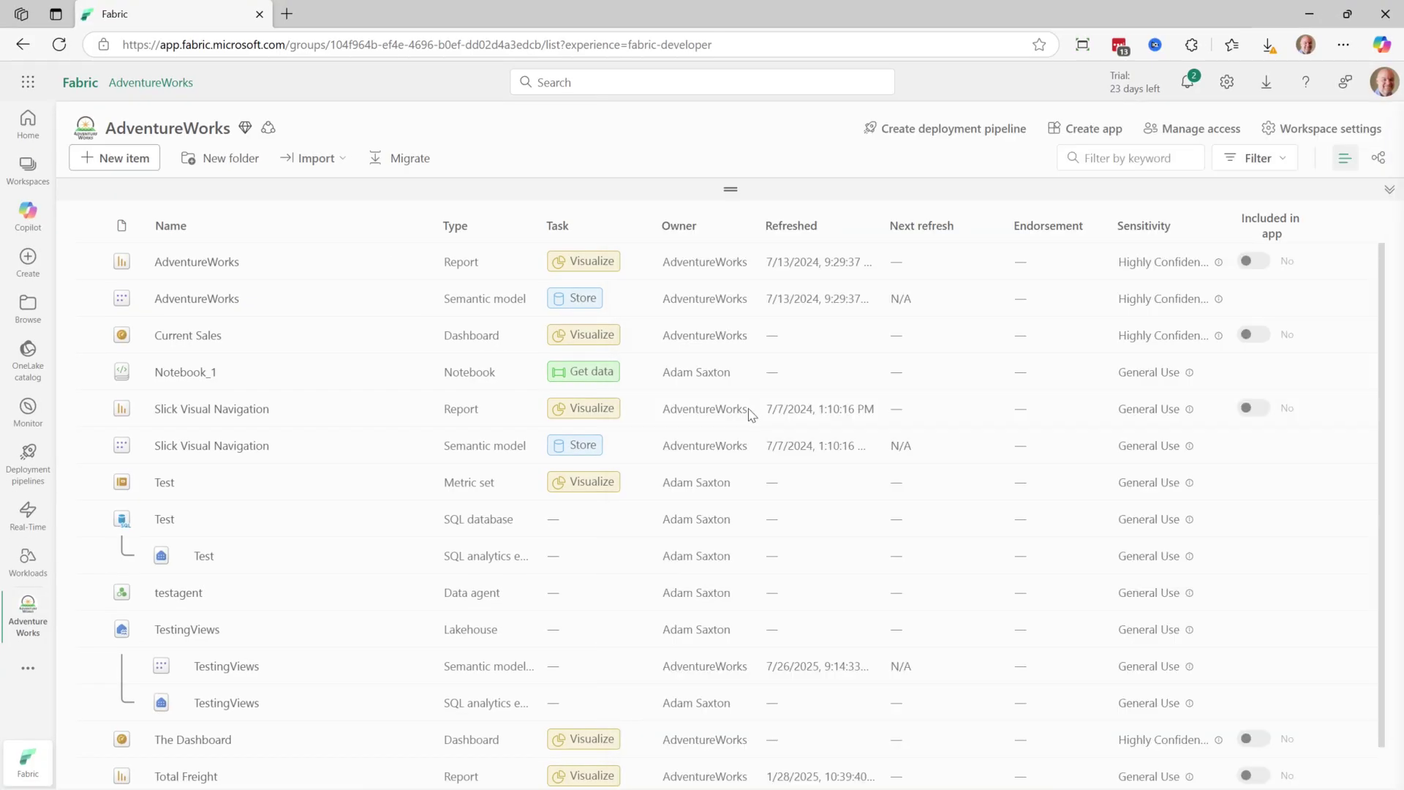
{"action": "type", "text": "Customer"}
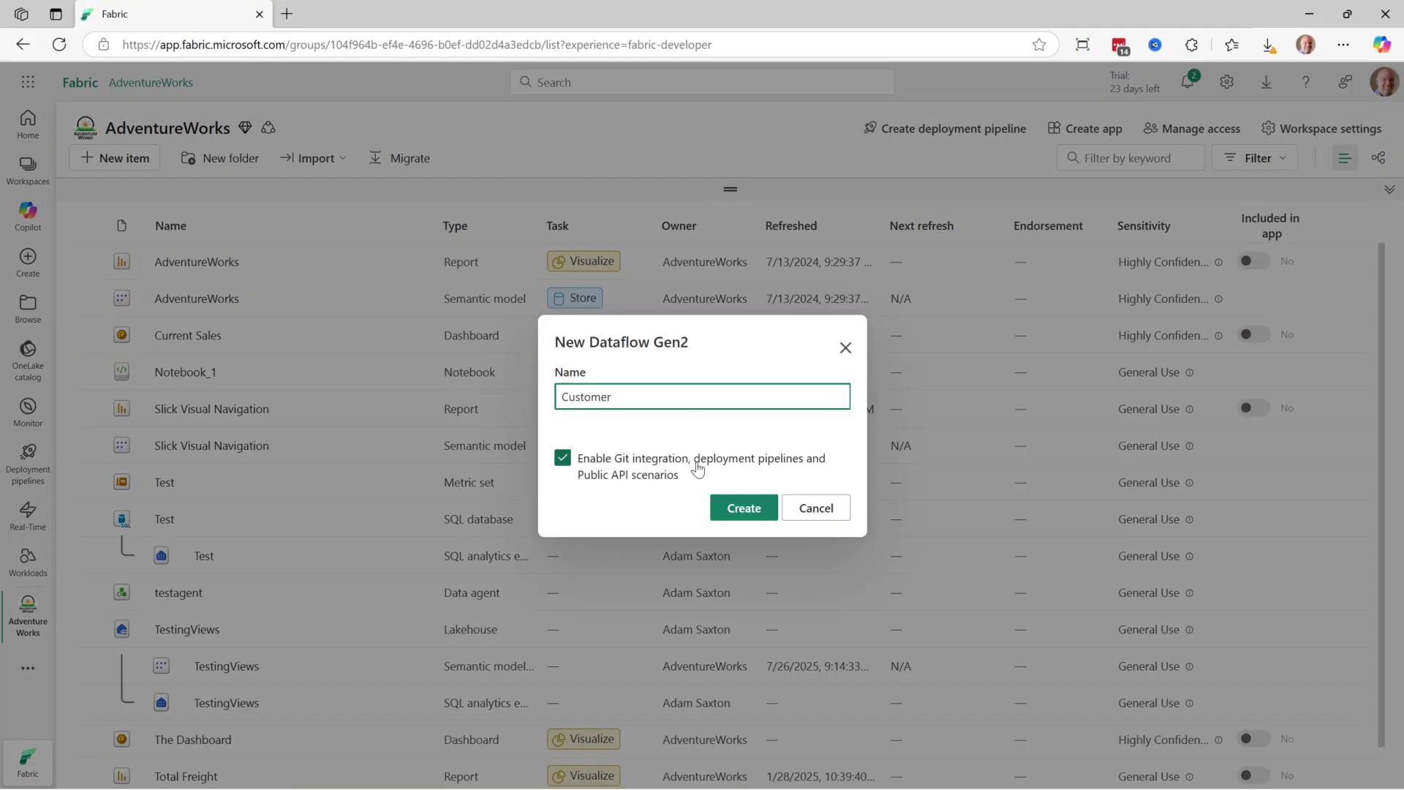
{"action": "left_click", "coordinate": [651, 466]}
{"action": "left_click", "coordinate": [711, 508]}
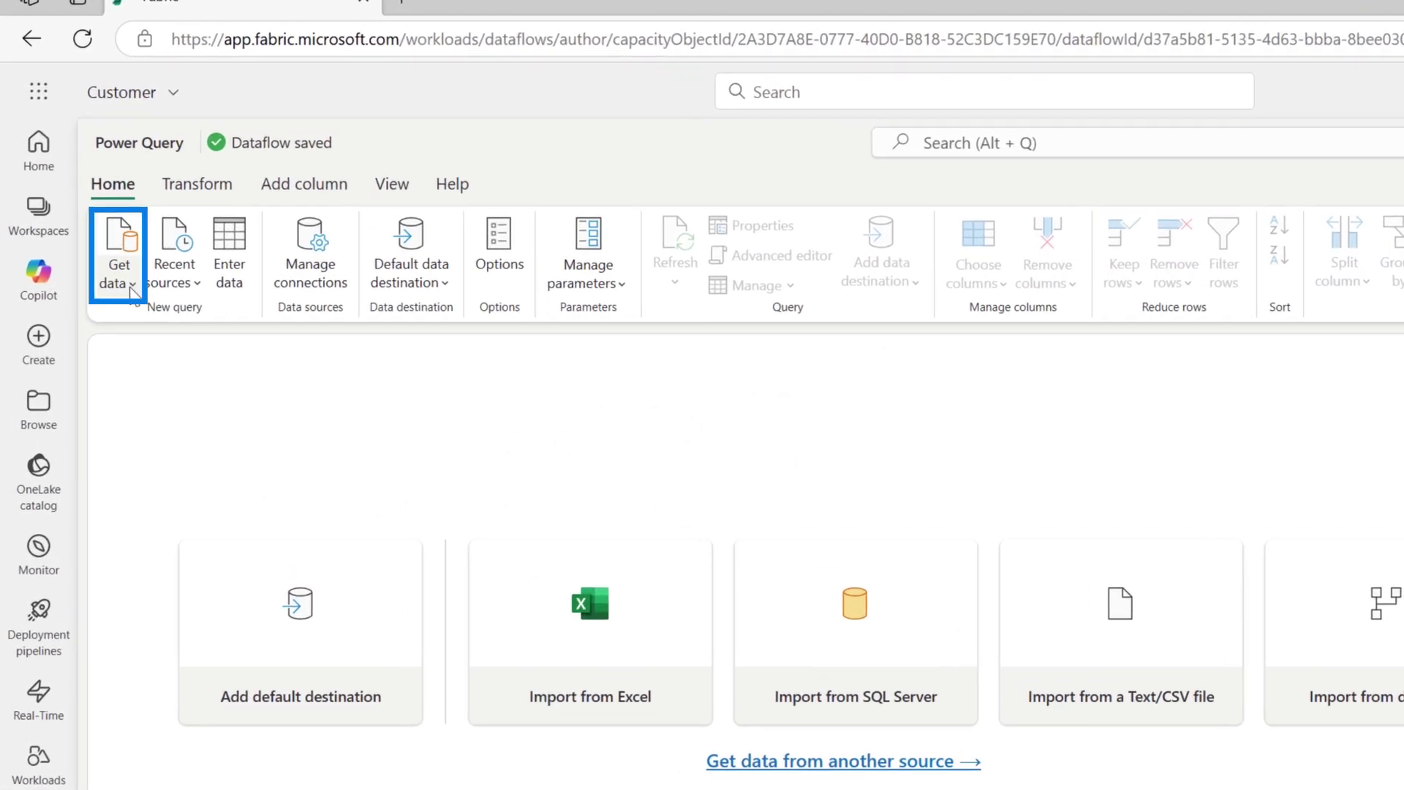
Paste the copied M code into a blank query, run it, and connect to the SQL database source
{"action": "left_click", "coordinate": [90, 209]}
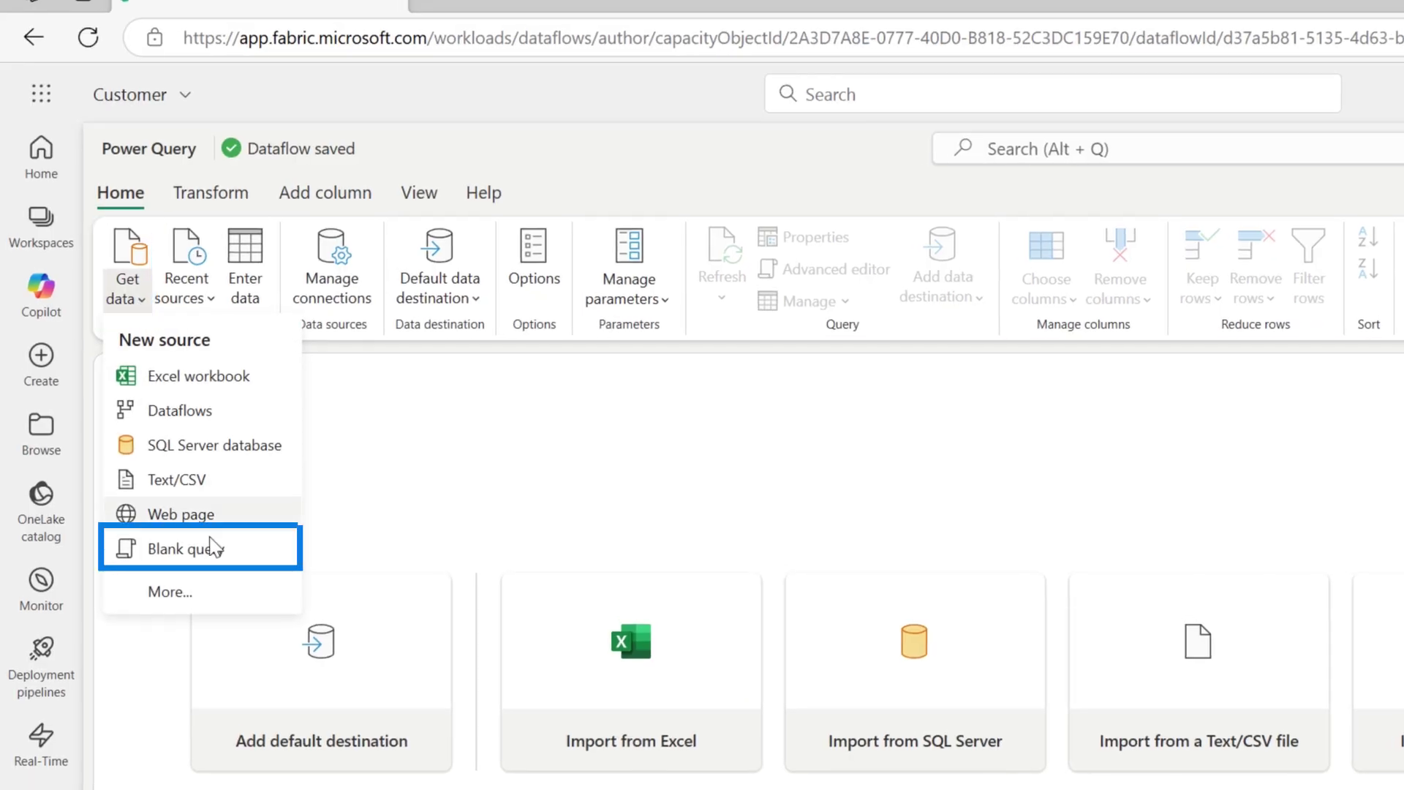
{"action": "left_click", "coordinate": [183, 552]}
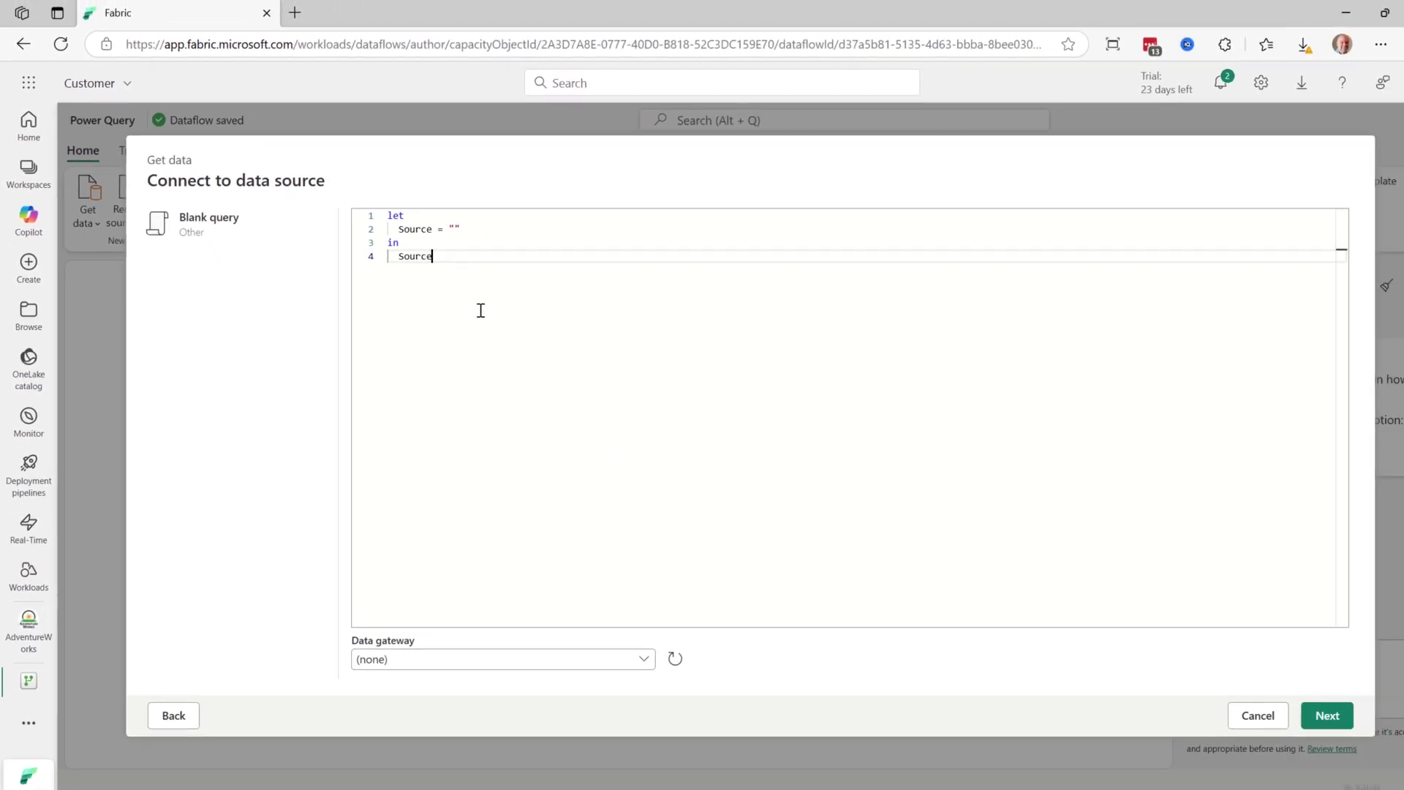
{"action": "key", "text": "ctrl+v"}
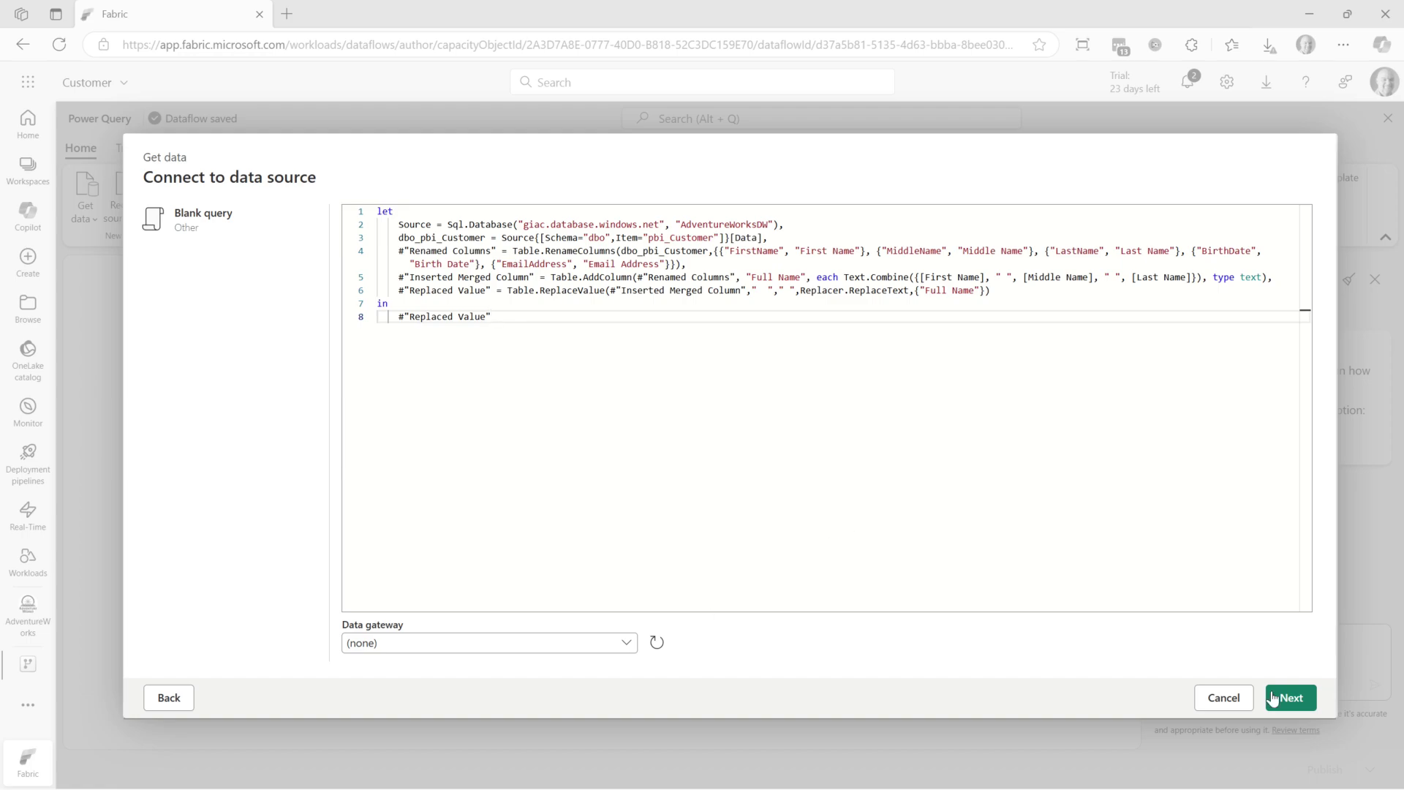
{"action": "left_click", "coordinate": [1306, 708]}
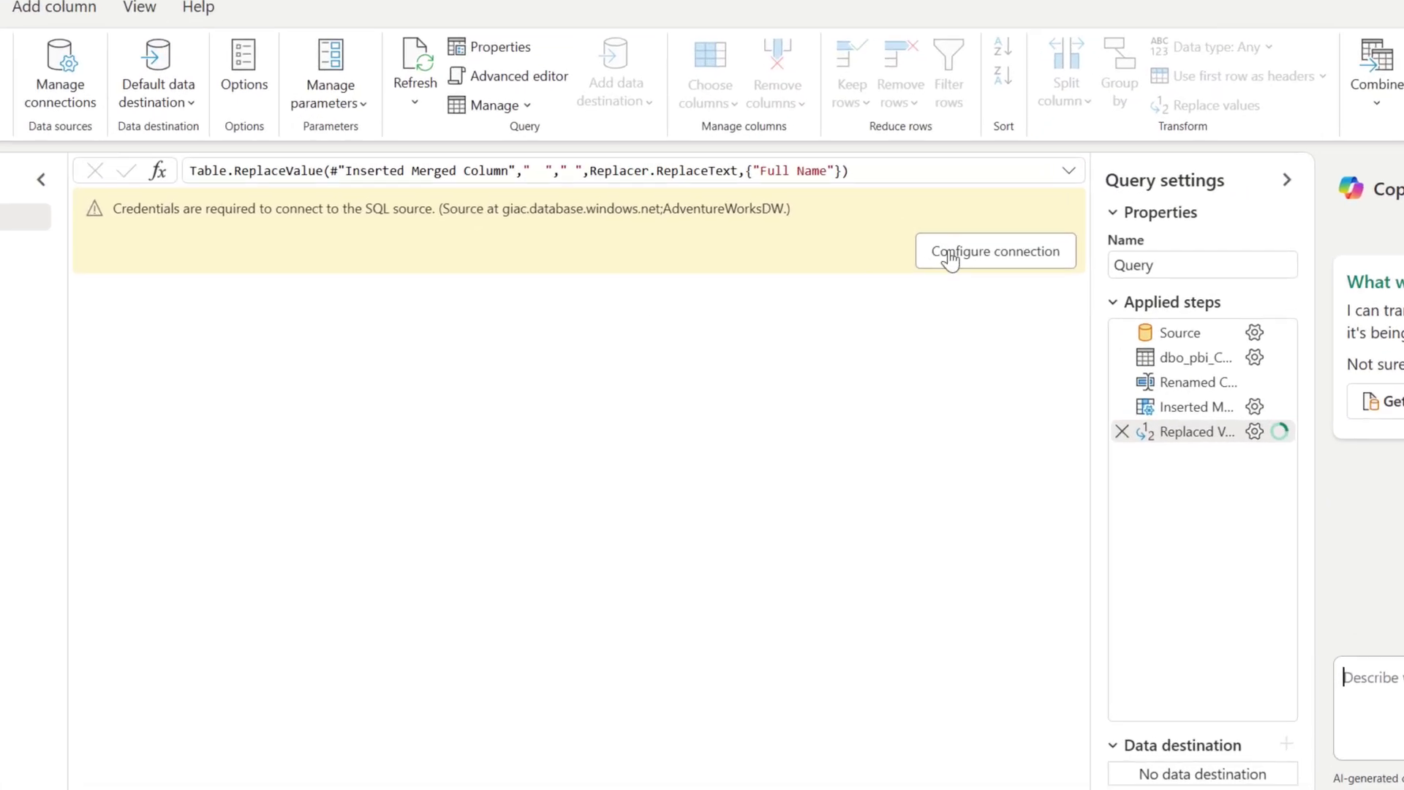
{"action": "left_click", "coordinate": [908, 324]}
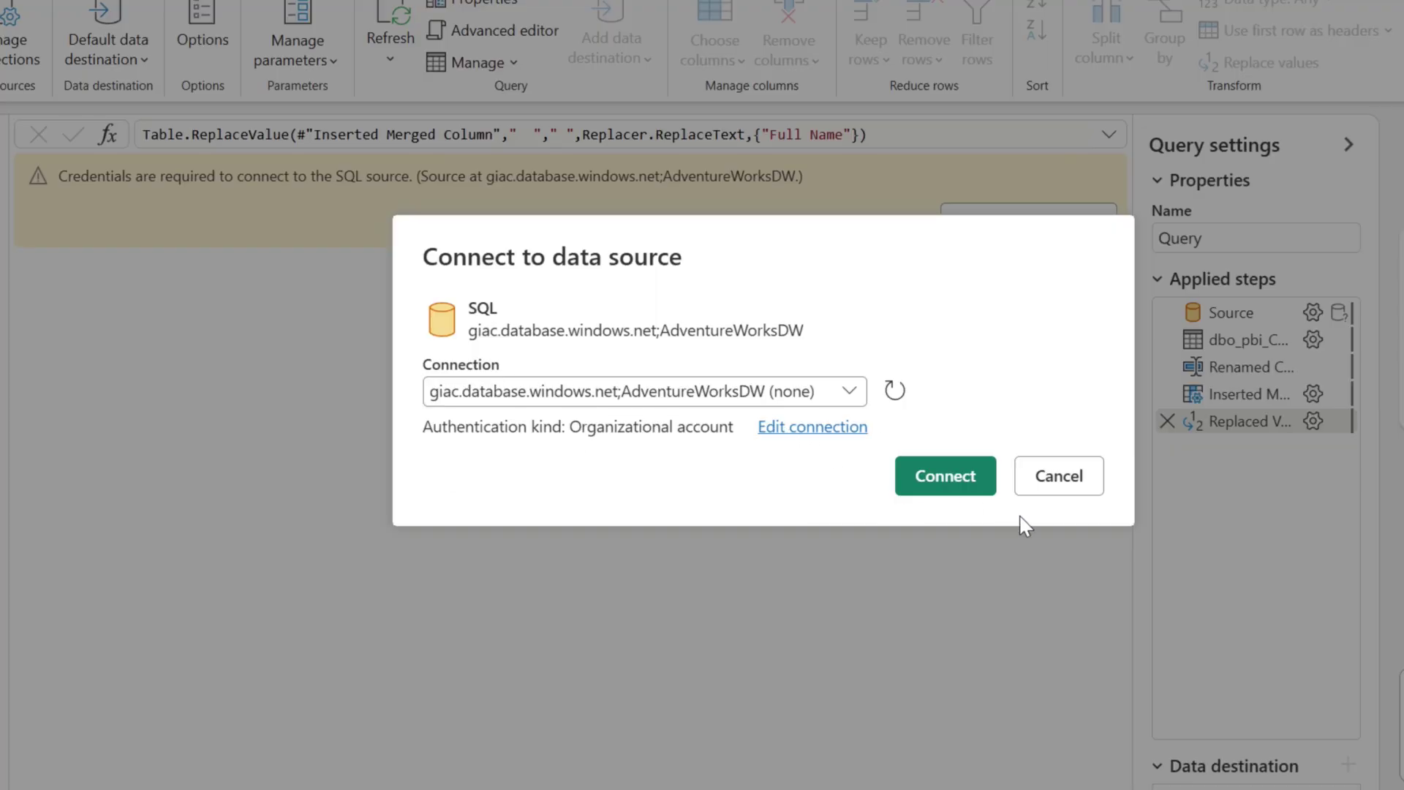
{"action": "left_click", "coordinate": [932, 475]}
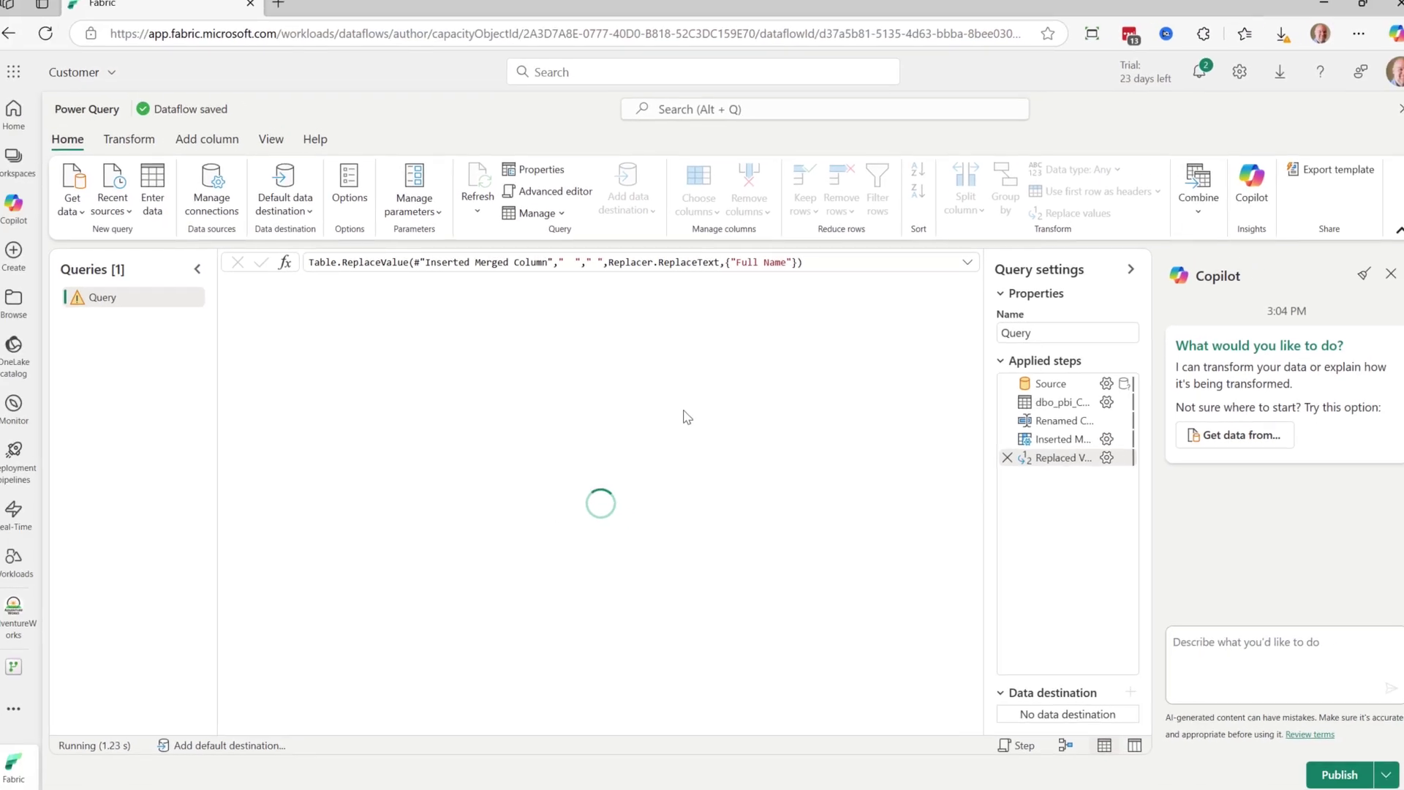
Rename the query to Customer, review its M code, and bring up options for the Replaced Value step
{"action": "double_click", "coordinate": [139, 301]}
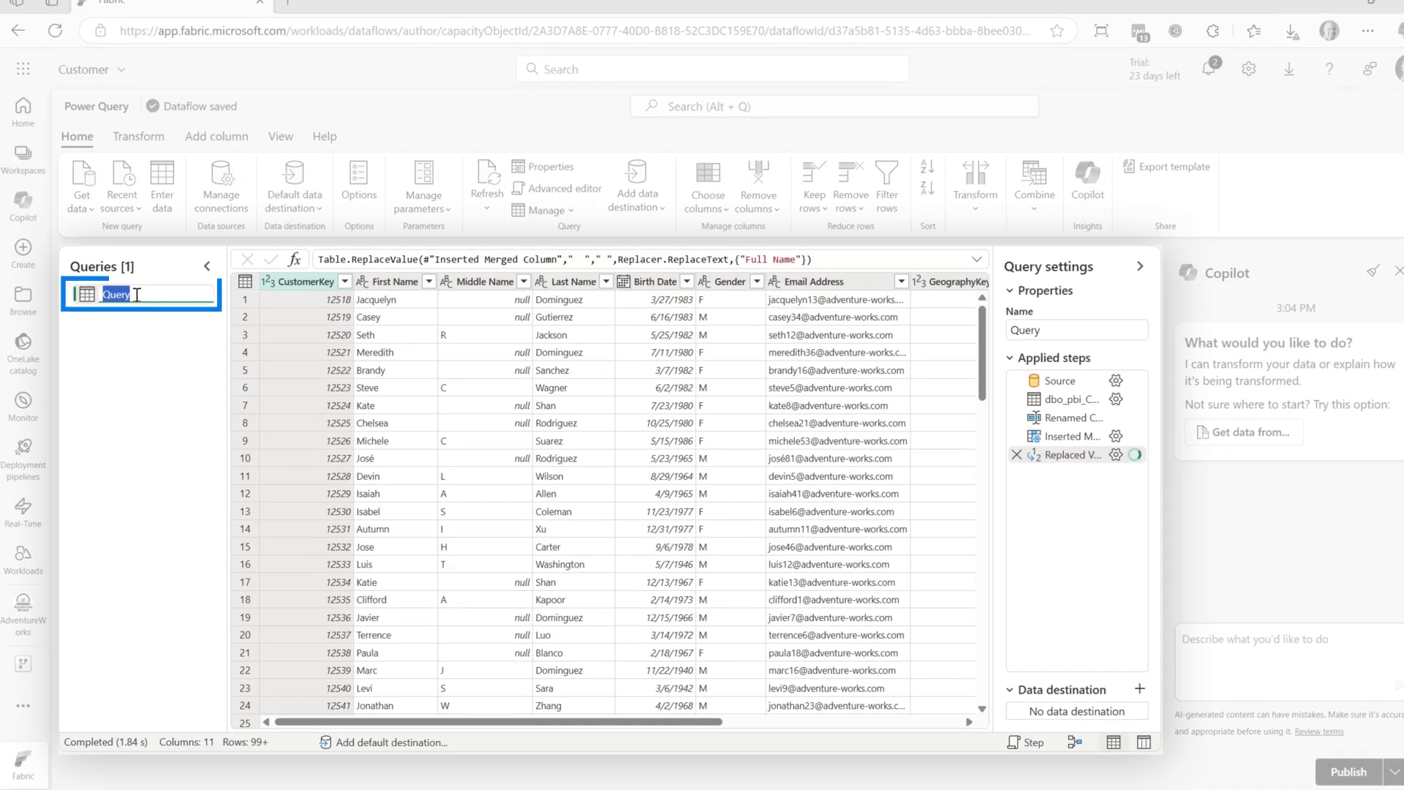
{"action": "type", "text": "Customer"}
{"action": "key", "text": "Return"}
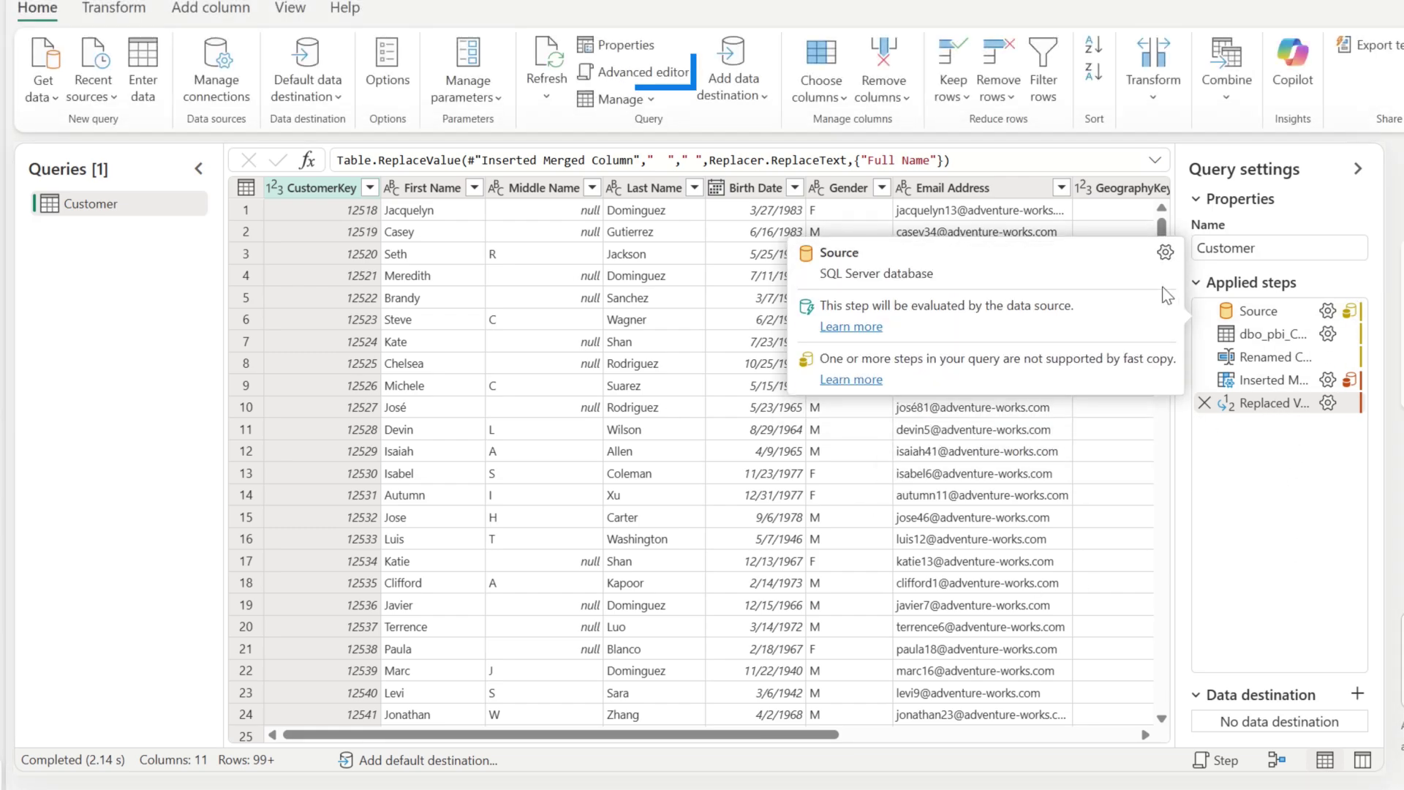
{"action": "left_click", "coordinate": [643, 69]}
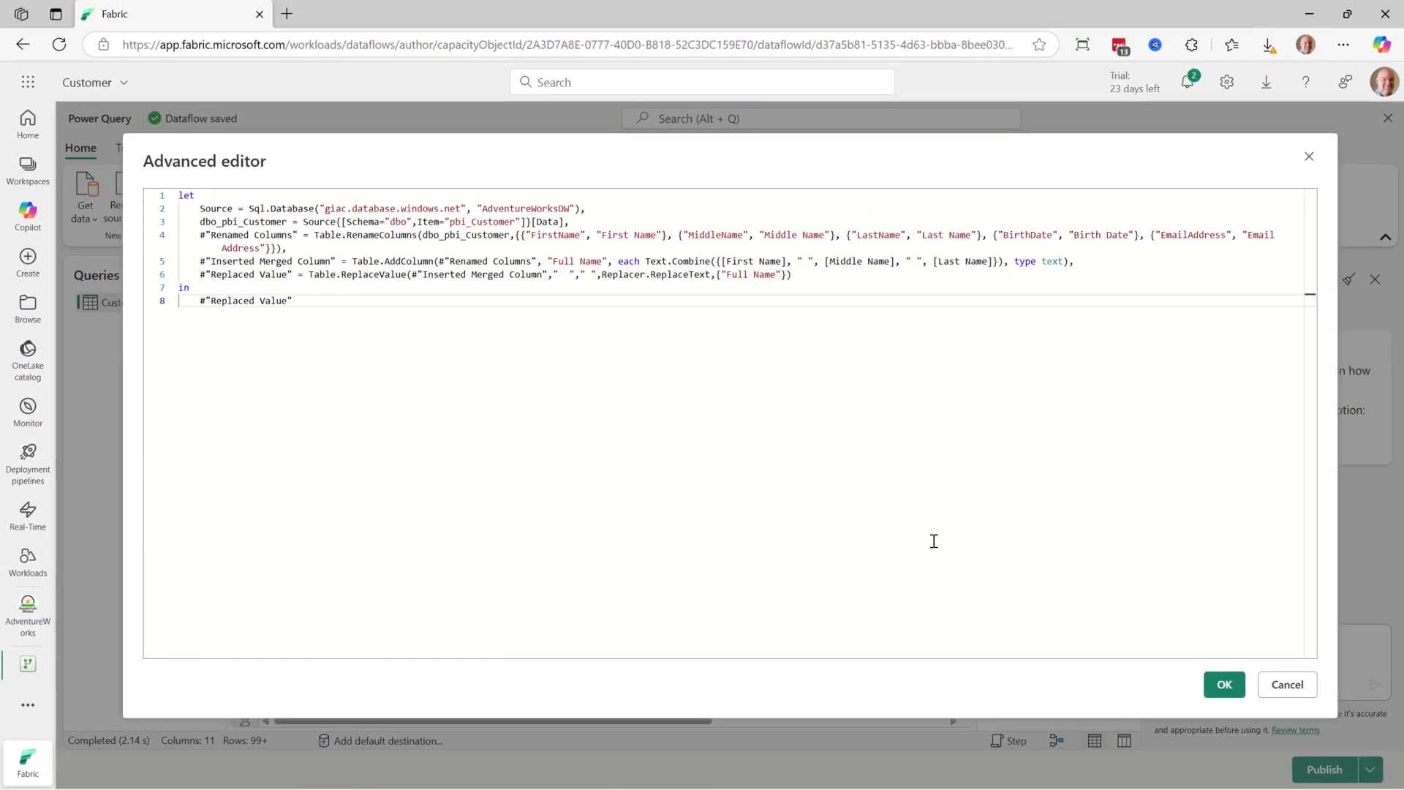
{"action": "left_click", "coordinate": [1283, 691]}
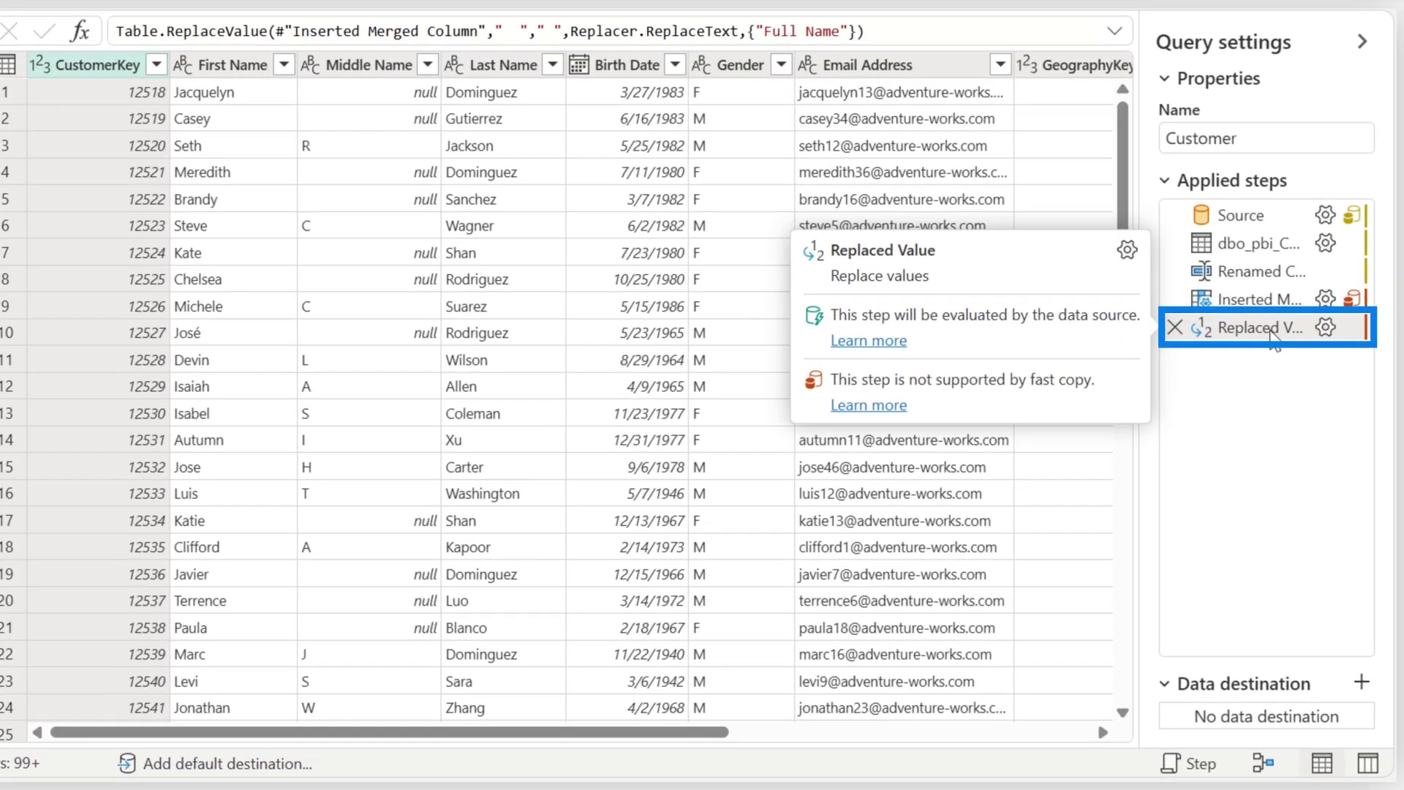
{"action": "right_click", "coordinate": [1251, 329]}
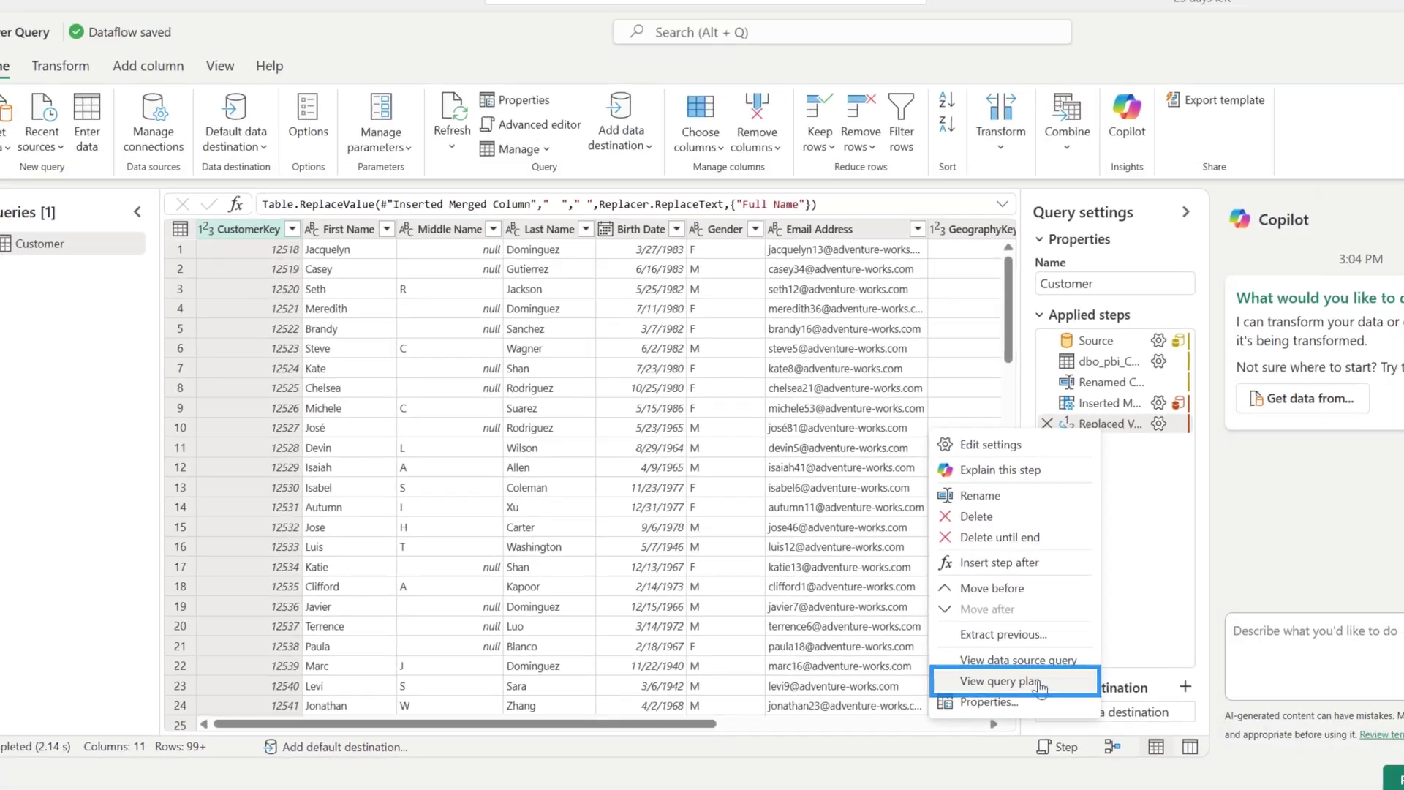
Review the Customer query plan, then inspect the Table.AddColumn node in the Internet Sales plan
{"action": "left_click", "coordinate": [1112, 675]}
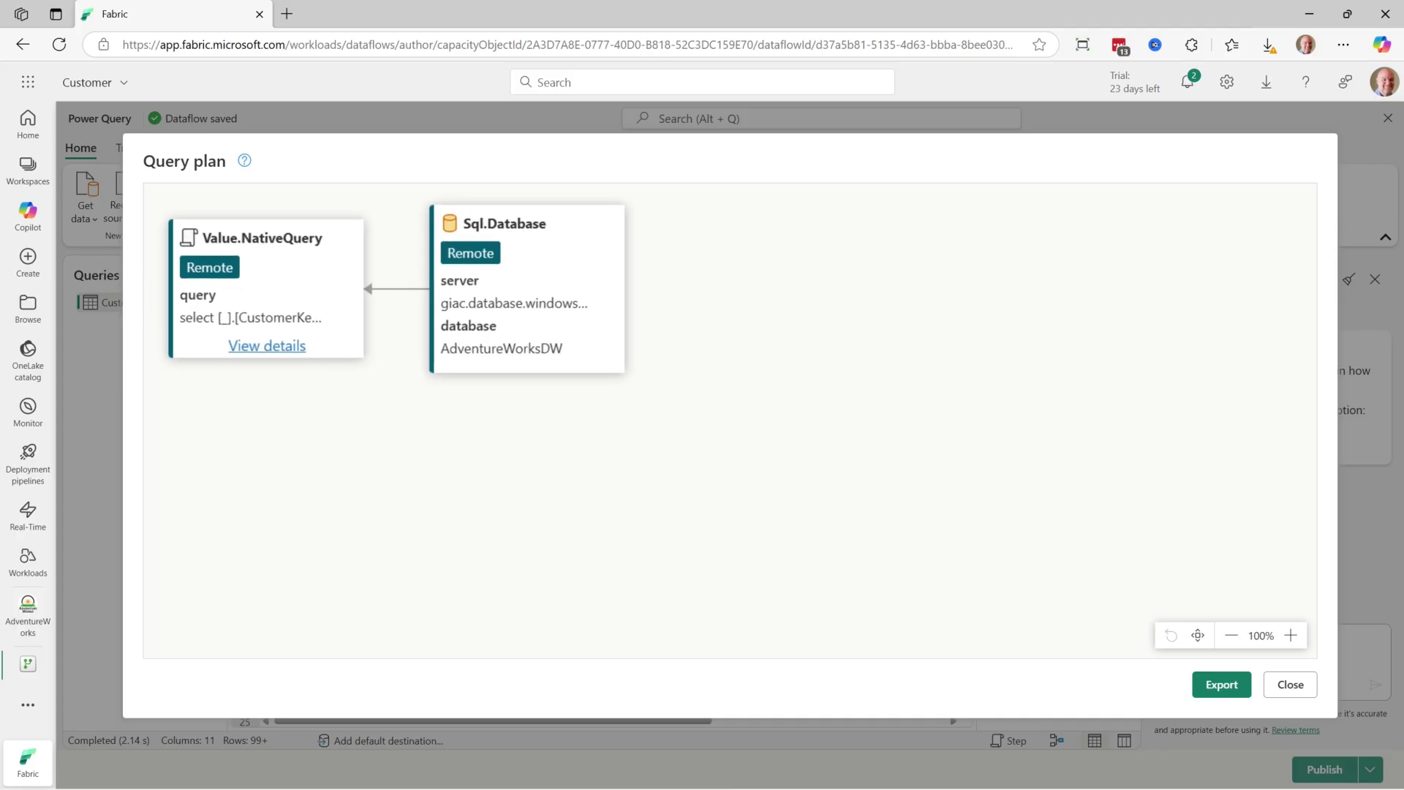
{"action": "left_click", "coordinate": [1290, 682]}
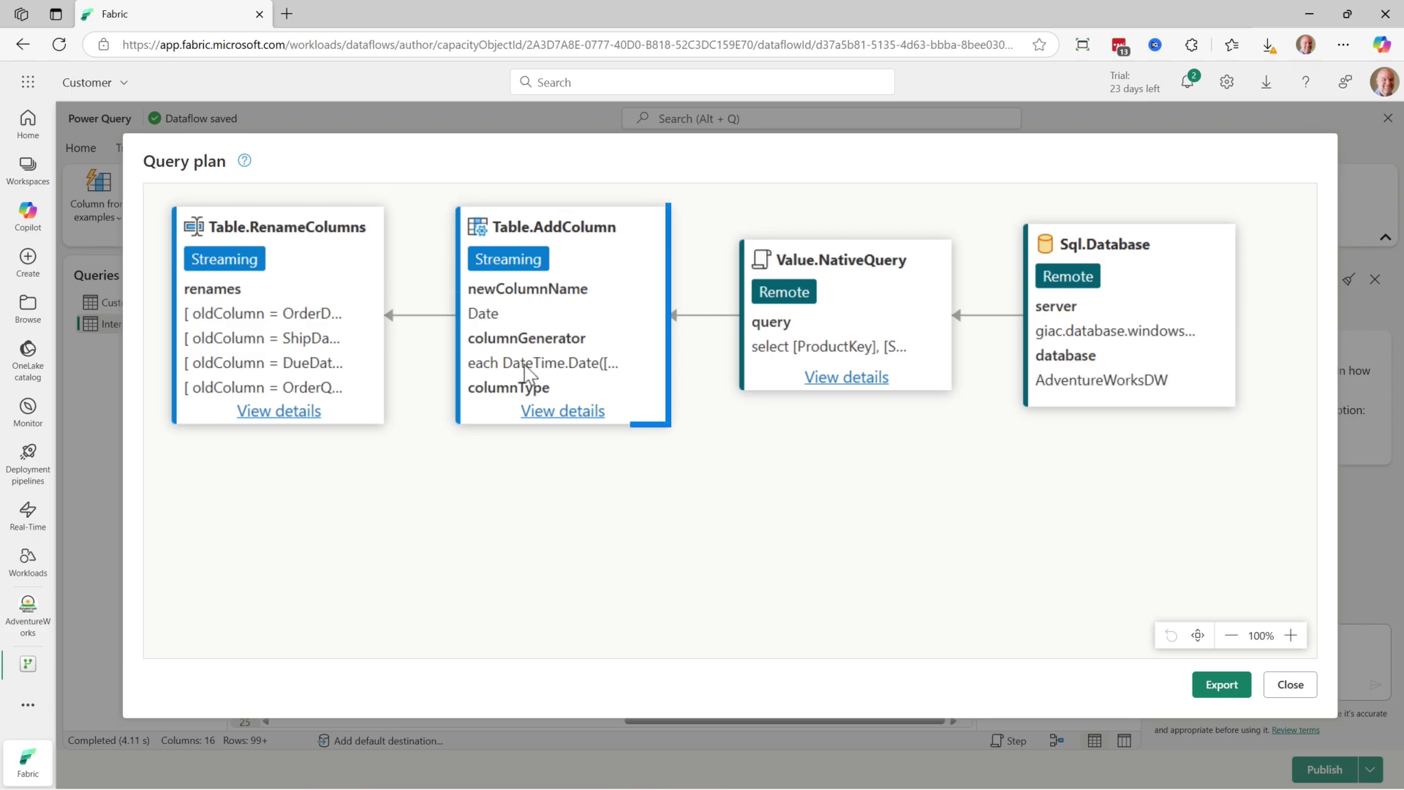
{"action": "left_click", "coordinate": [573, 376]}
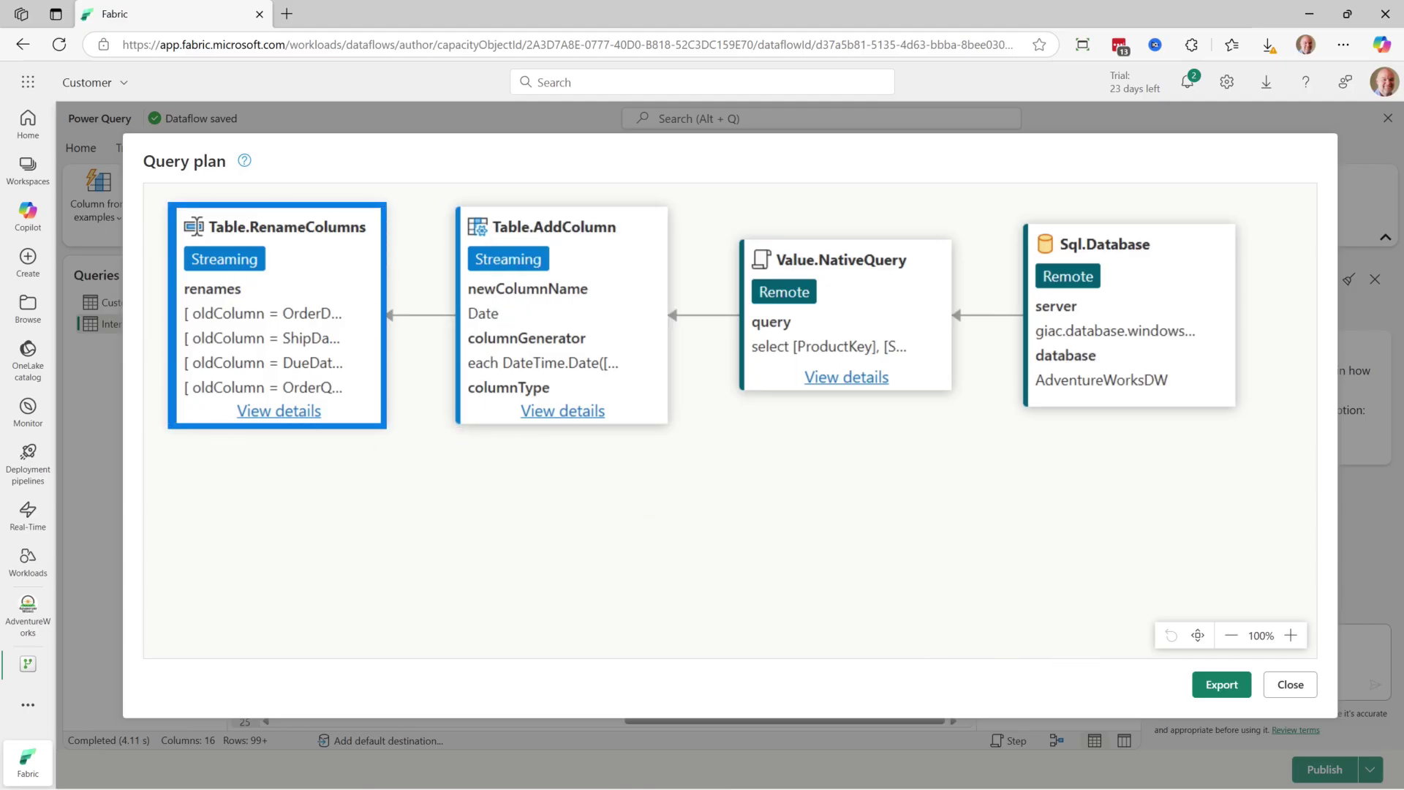
Remove the Inserted date step and change Order Date's type to Date
{"action": "left_click", "coordinate": [1290, 683]}
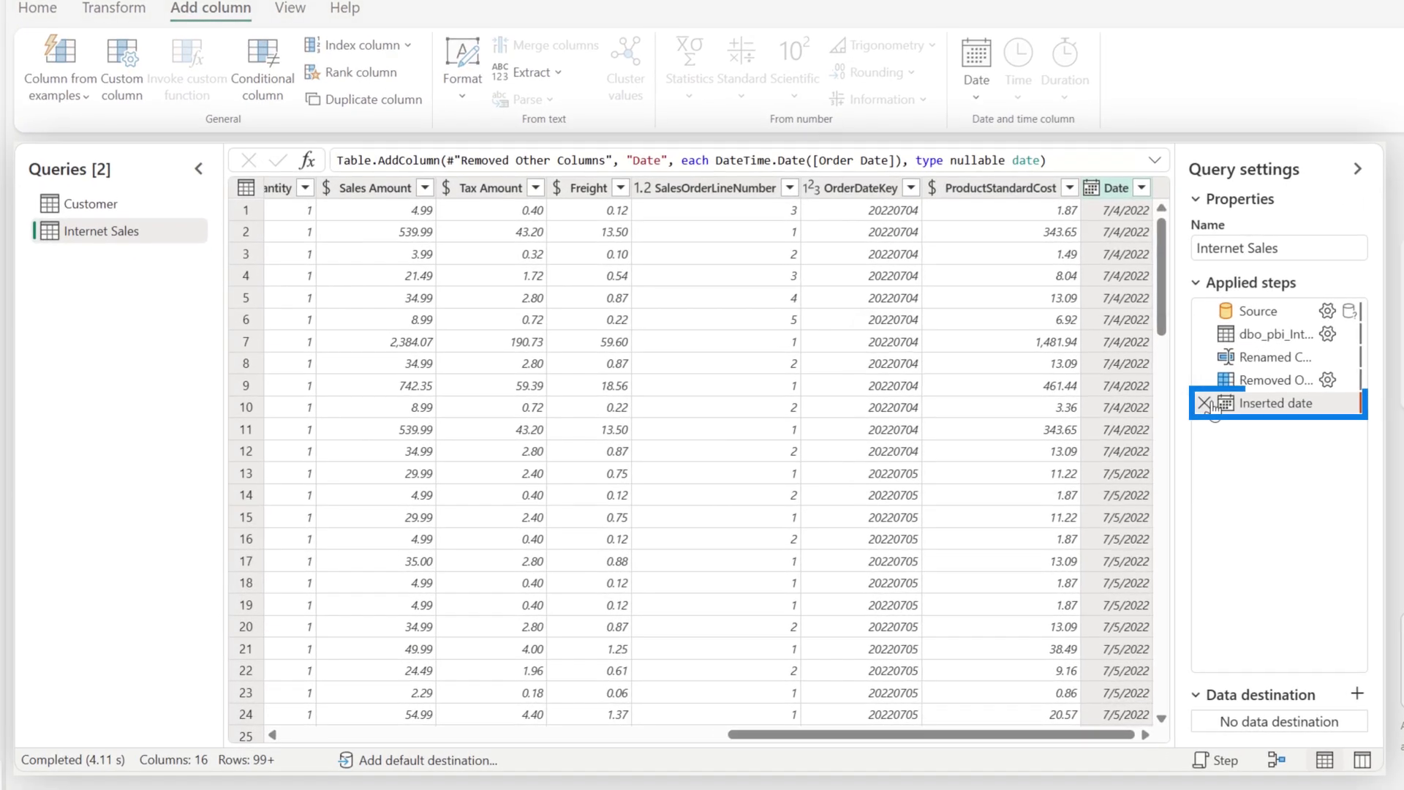
{"action": "left_click", "coordinate": [1032, 450]}
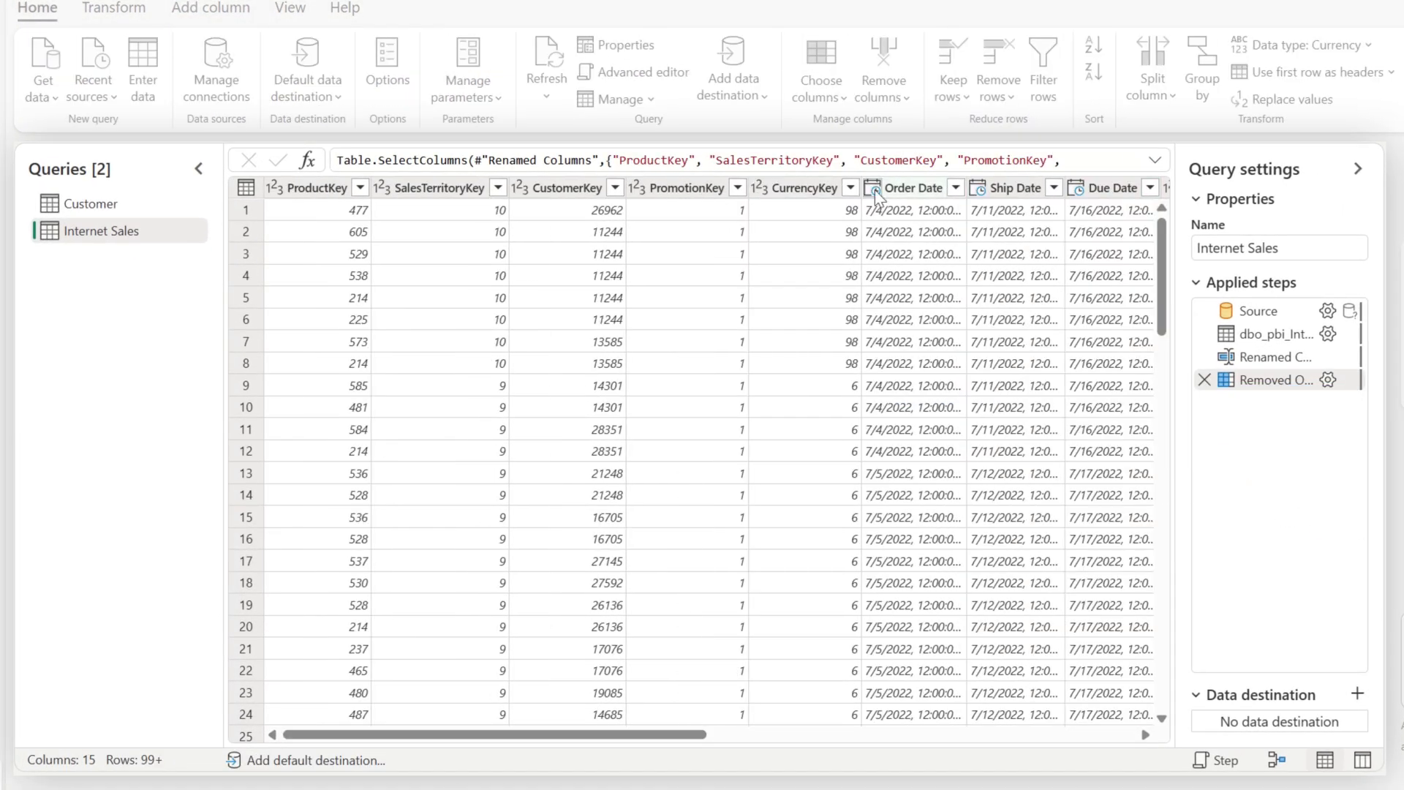
{"action": "left_click", "coordinate": [873, 187]}
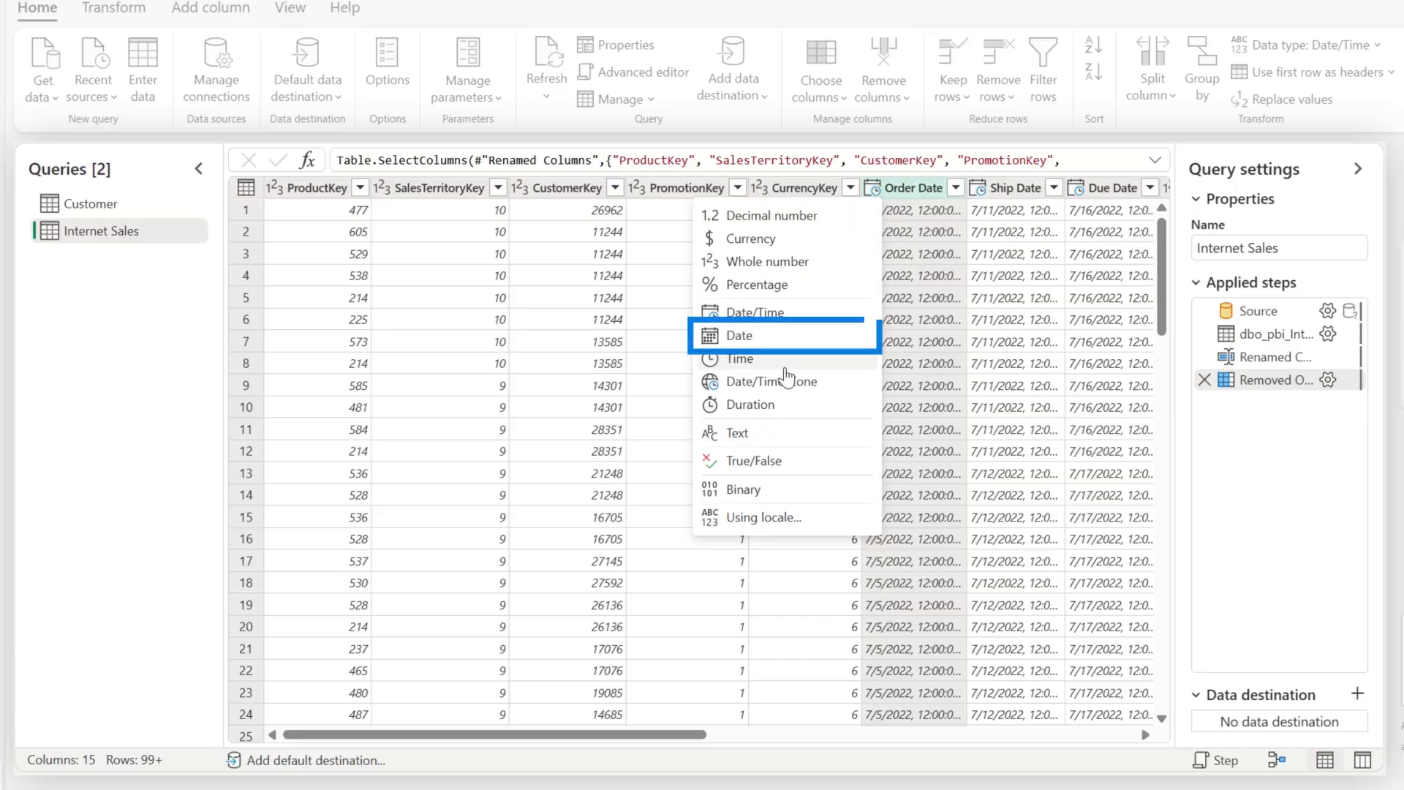
{"action": "left_click", "coordinate": [778, 343]}
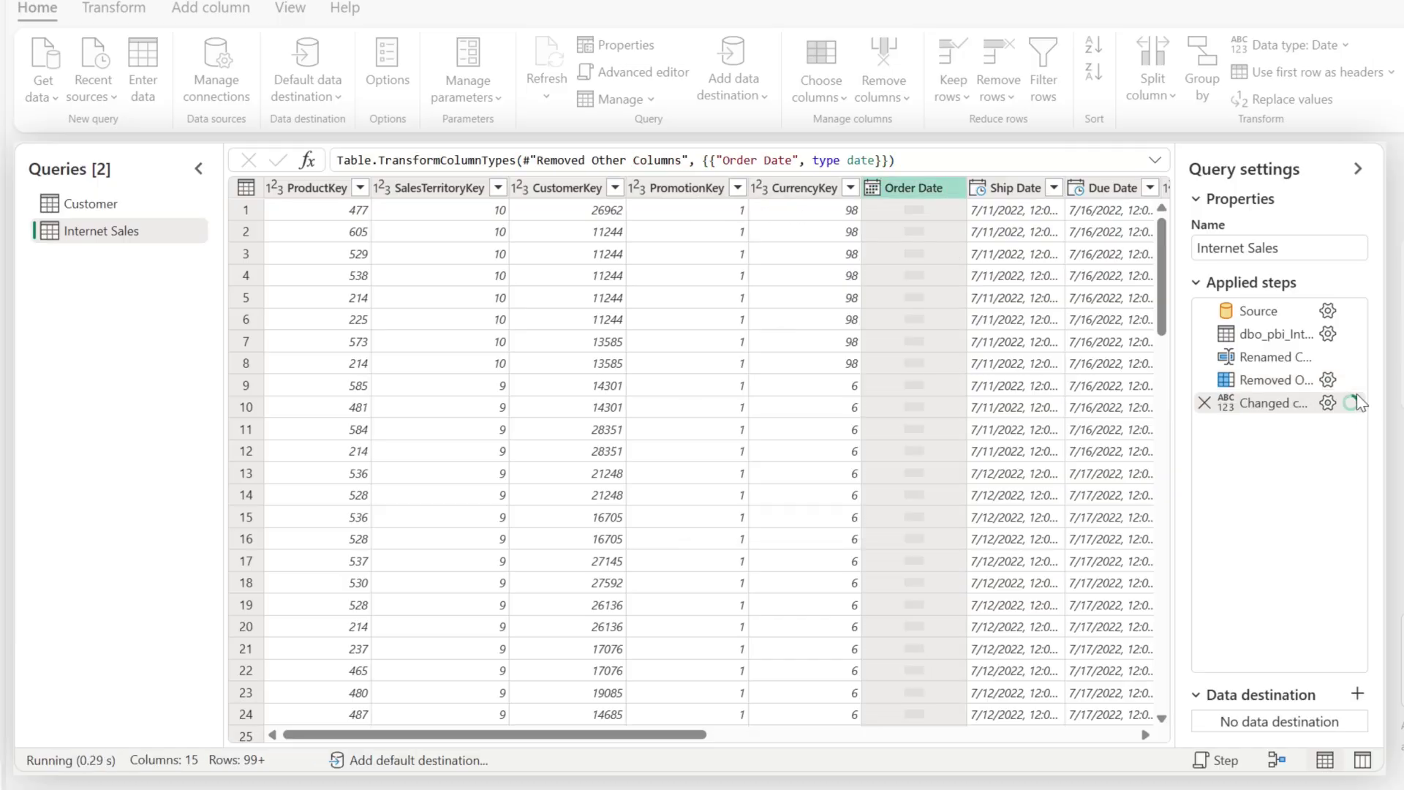